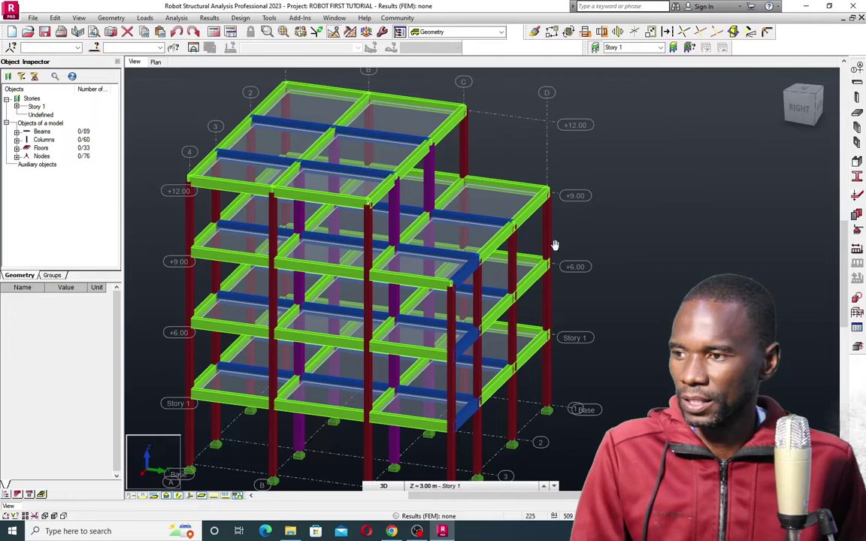
- Switch the display of member section shapes in the finished building model and inspect its frame and floors
left_click(178, 496)
scroll(421, 273, "down", 2)
scroll(422, 274, "up", 2)
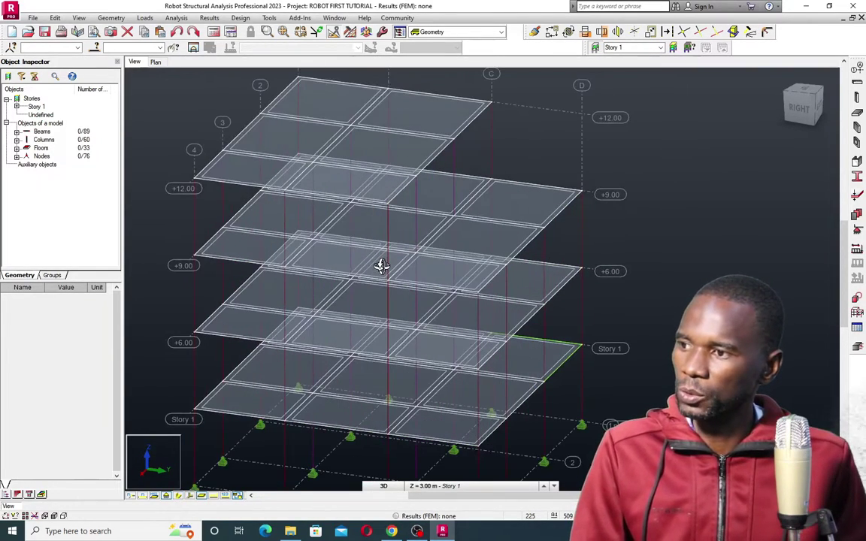
left_click(178, 496)
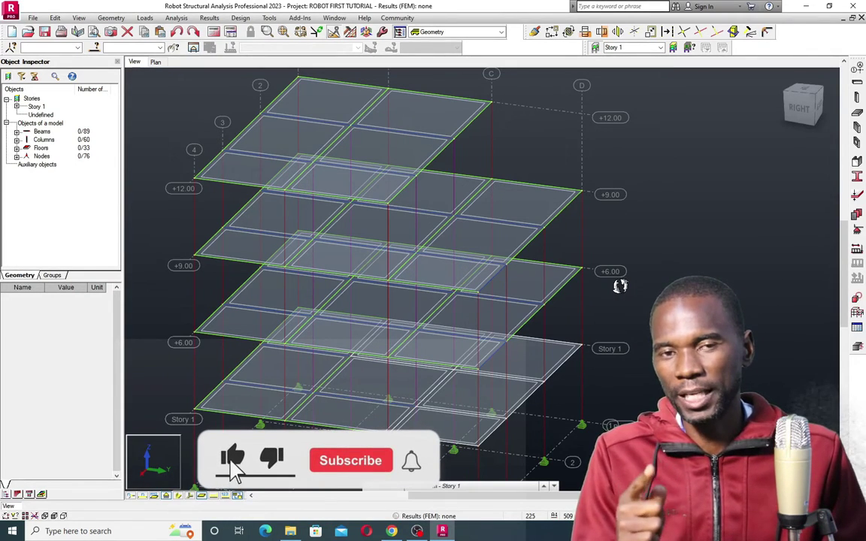
scroll(386, 318, "down", 3)
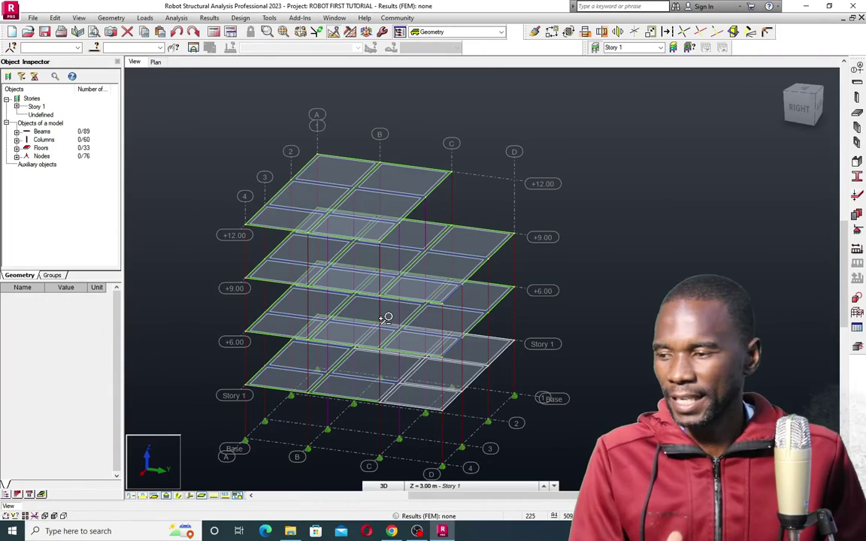
- Create a new project of the multi-storey building design type
left_click(31, 17)
left_click(45, 30)
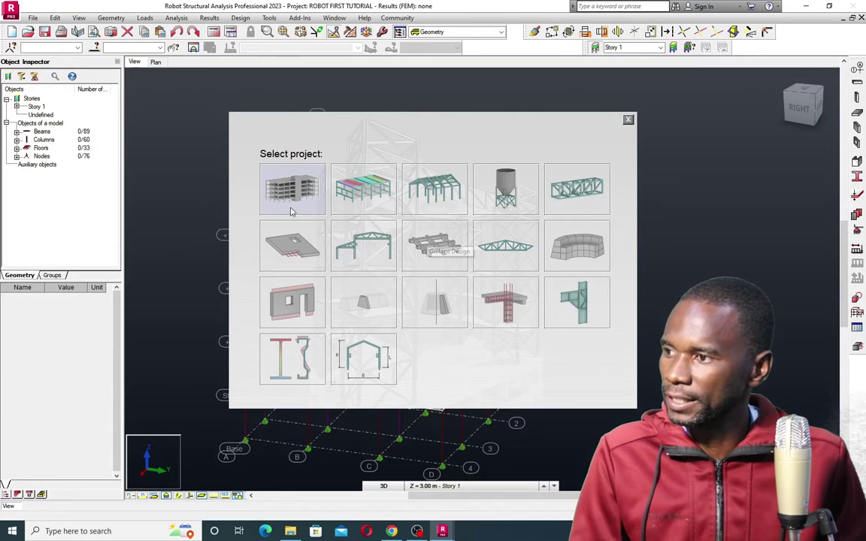
left_click(263, 188)
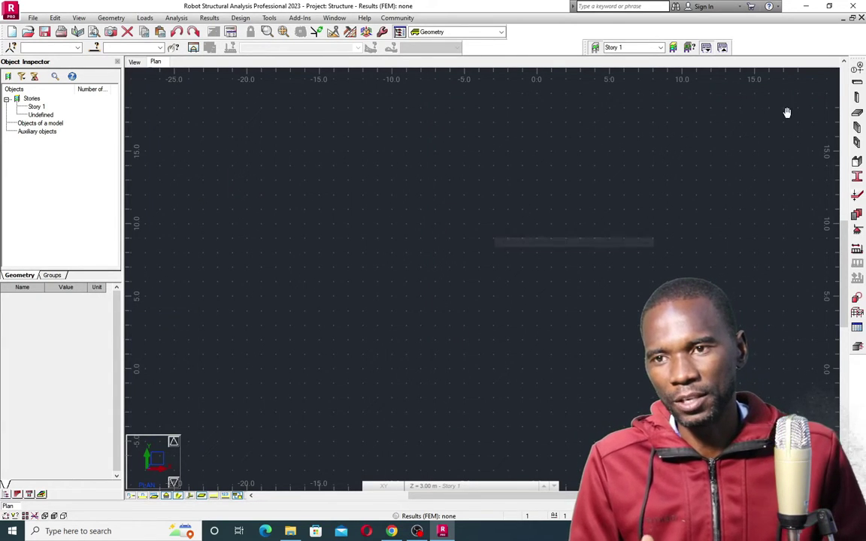
- Start a Cartesian structural axis definition and add the first X axis at 0.00 m with 1 2 3 numbering
left_click(857, 81)
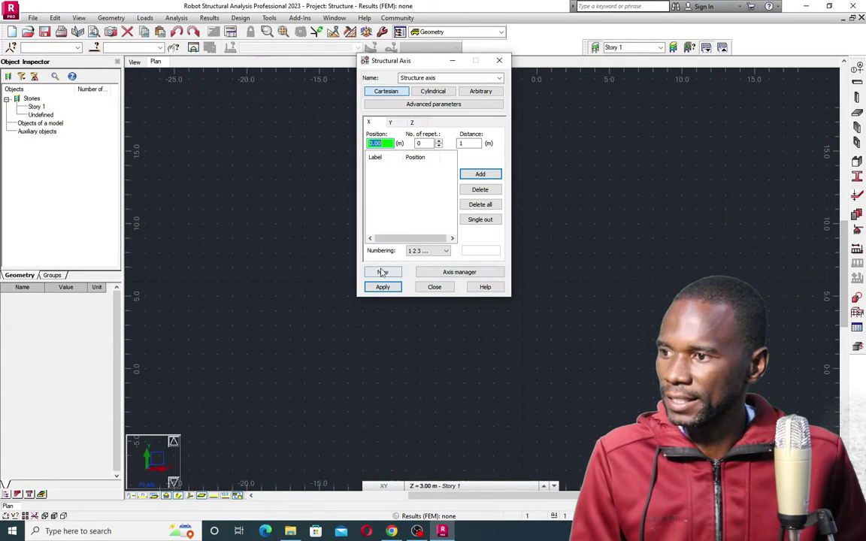
left_click(446, 252)
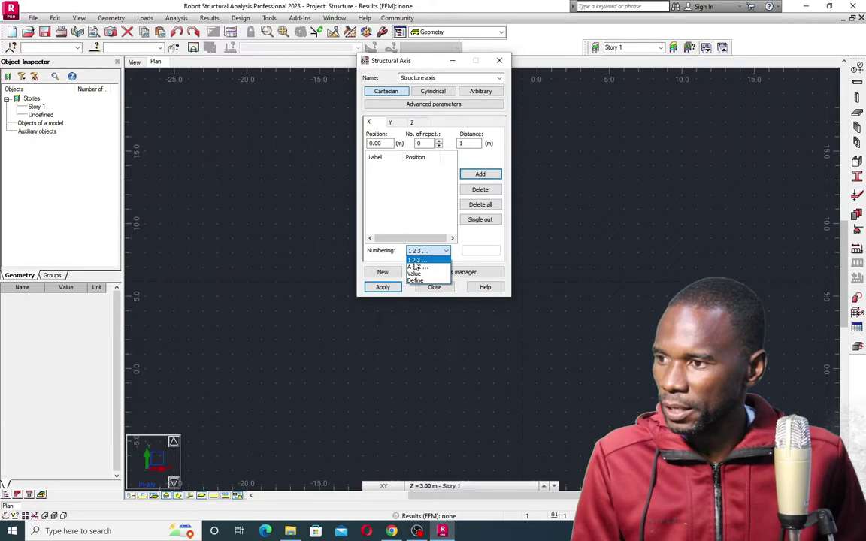
left_click(414, 261)
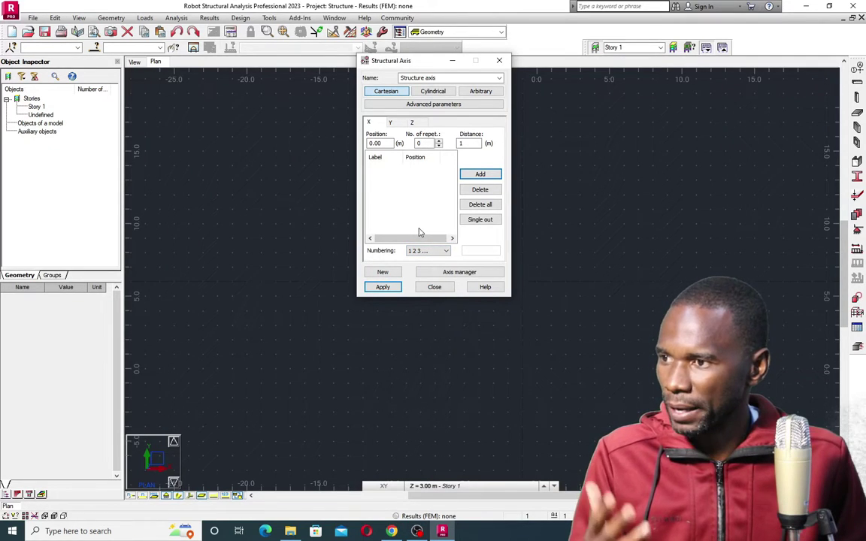
left_click(480, 174)
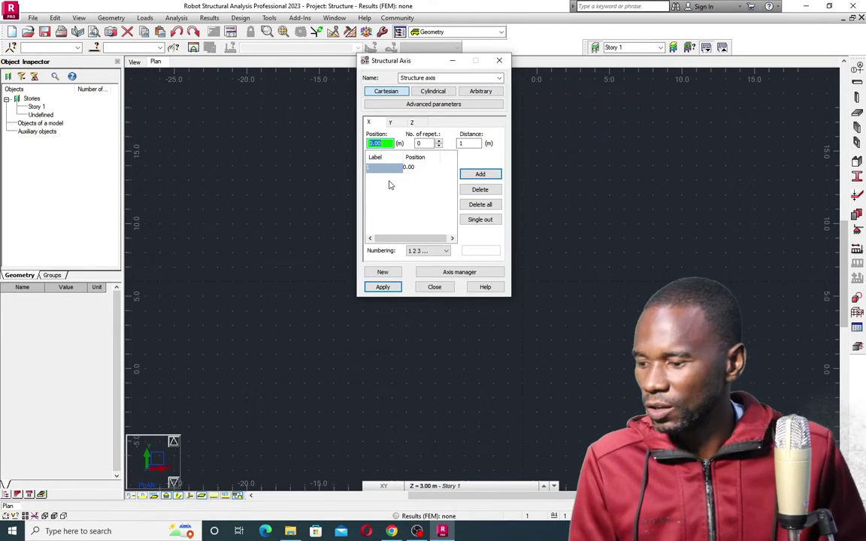
- Add three more X axes, one repetition each, at successive distances of 3.5 m, 4 m and 3.5 m
left_click(439, 142)
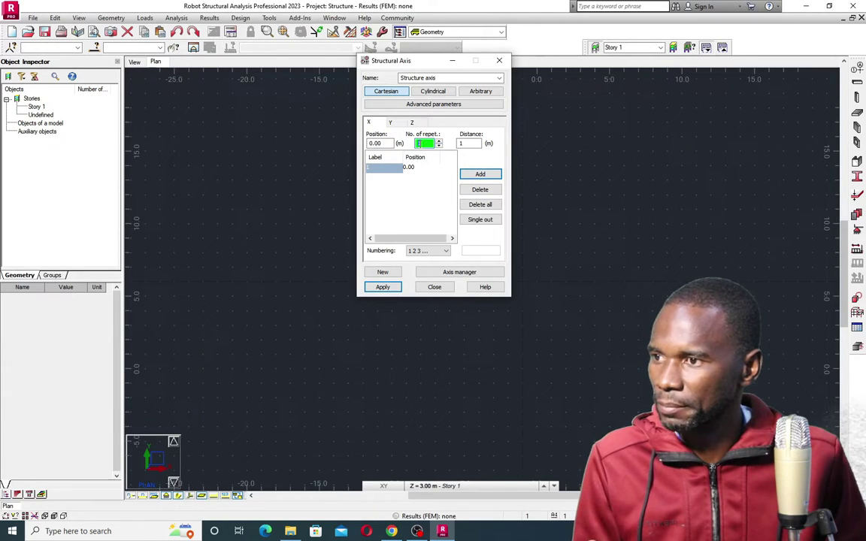
left_click(478, 143)
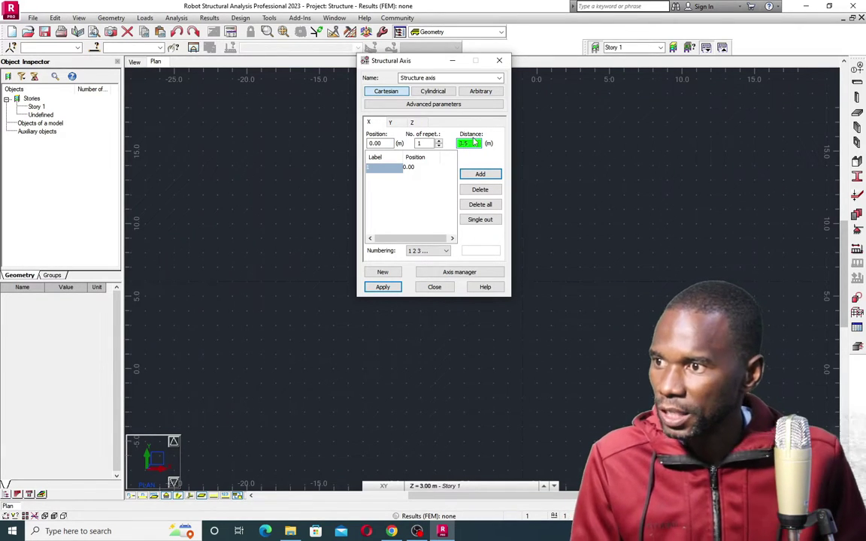
left_click(480, 173)
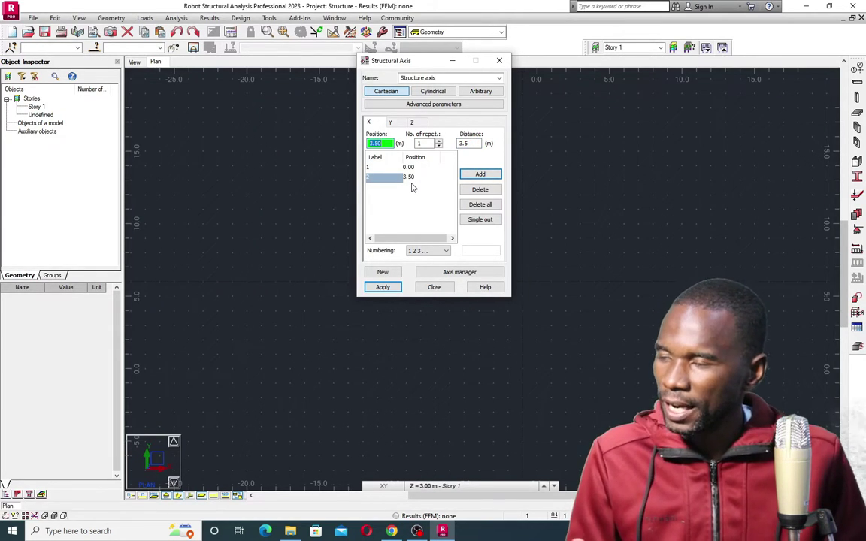
left_click(470, 143)
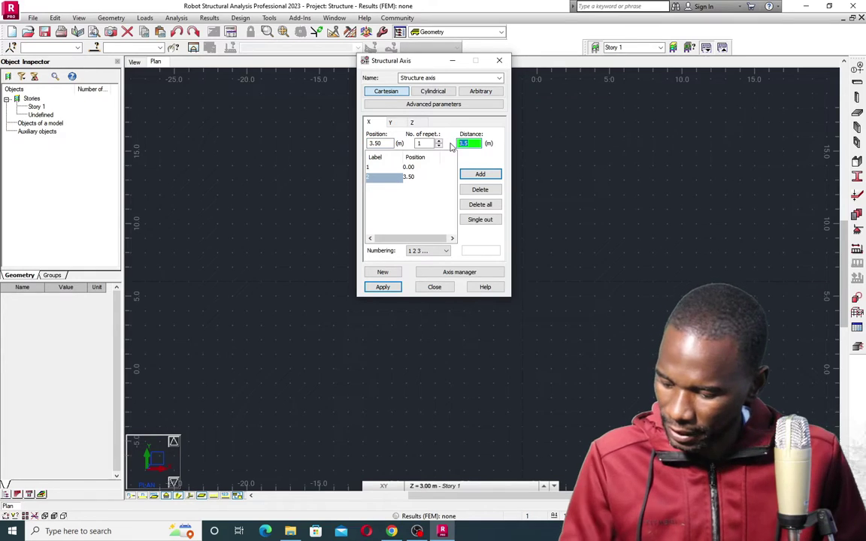
type("4")
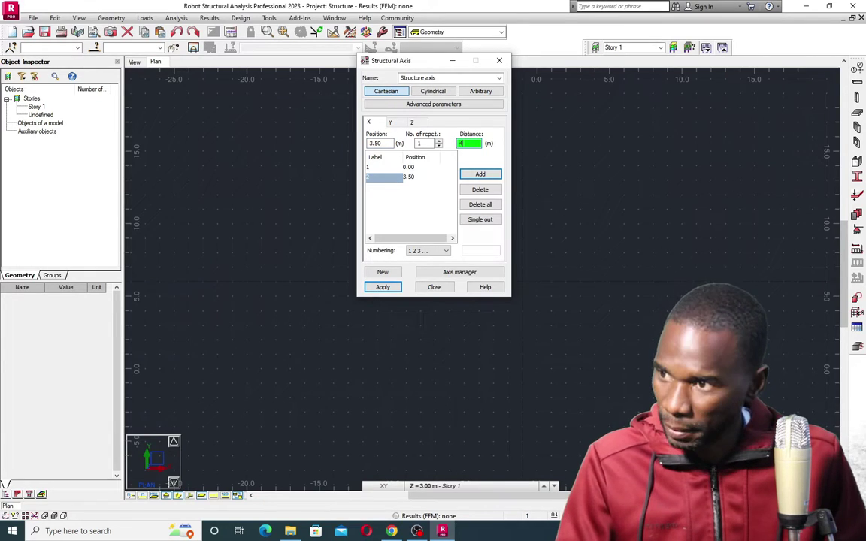
left_click(481, 174)
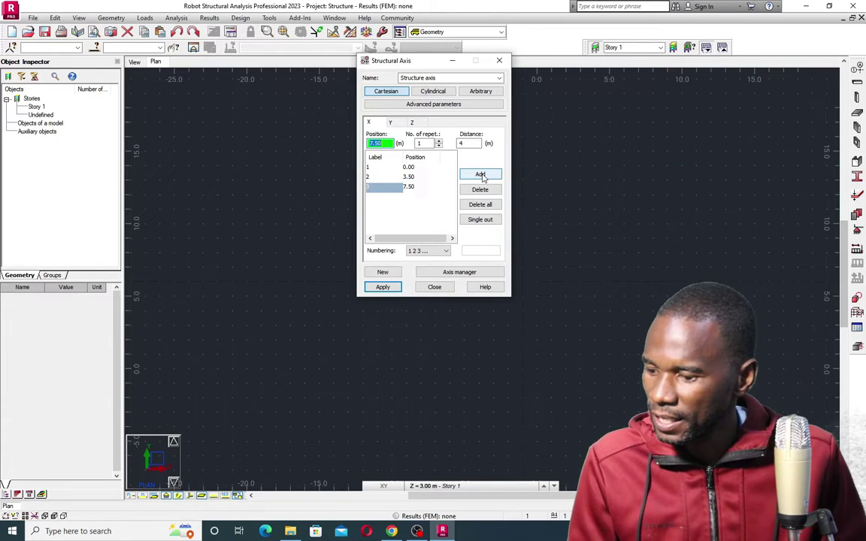
left_click(457, 142)
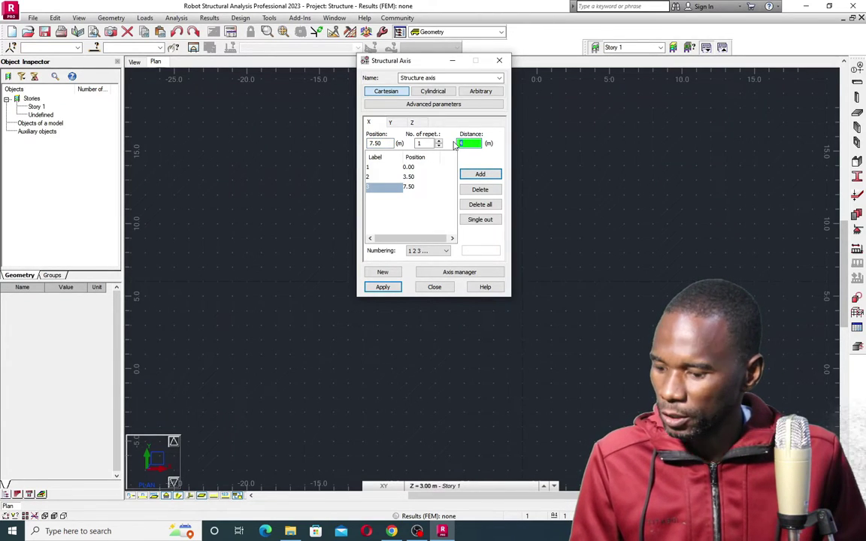
type("3")
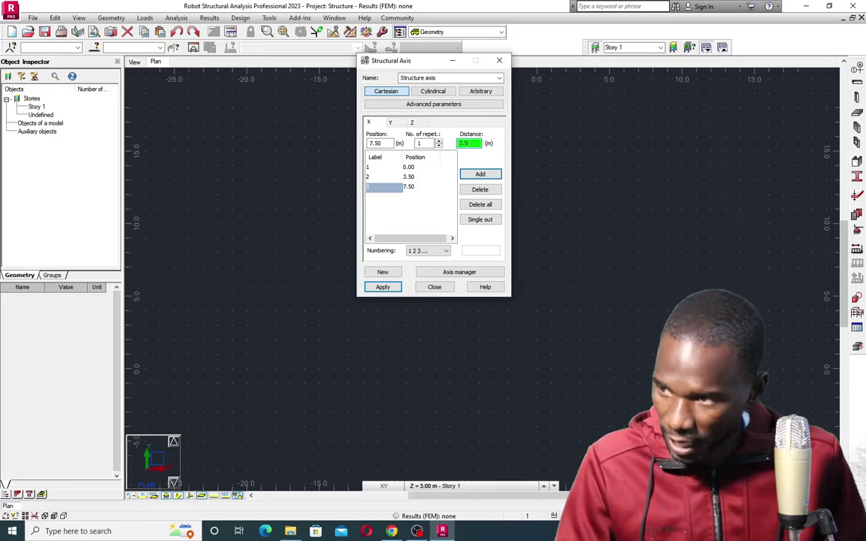
type(".5")
left_click(482, 175)
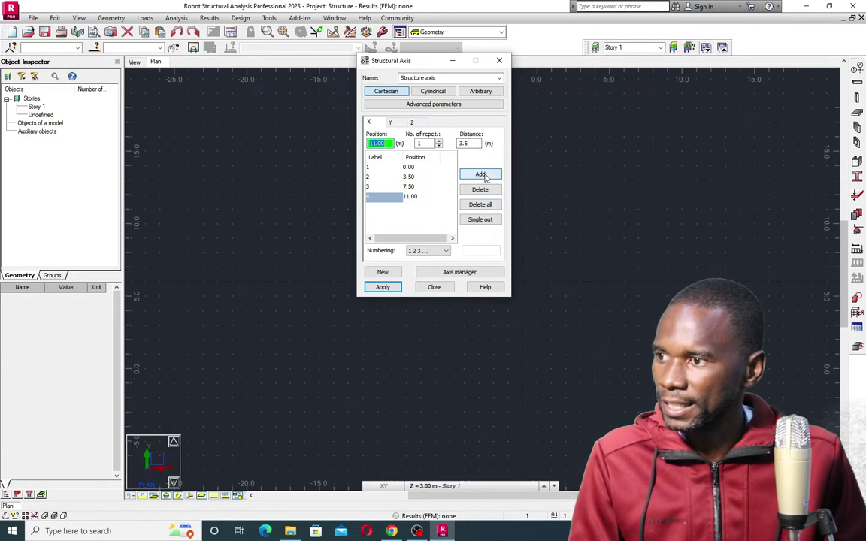
- Set the Y axis numbering to A B C and add the first Y axis at 0.00 m
left_click(391, 123)
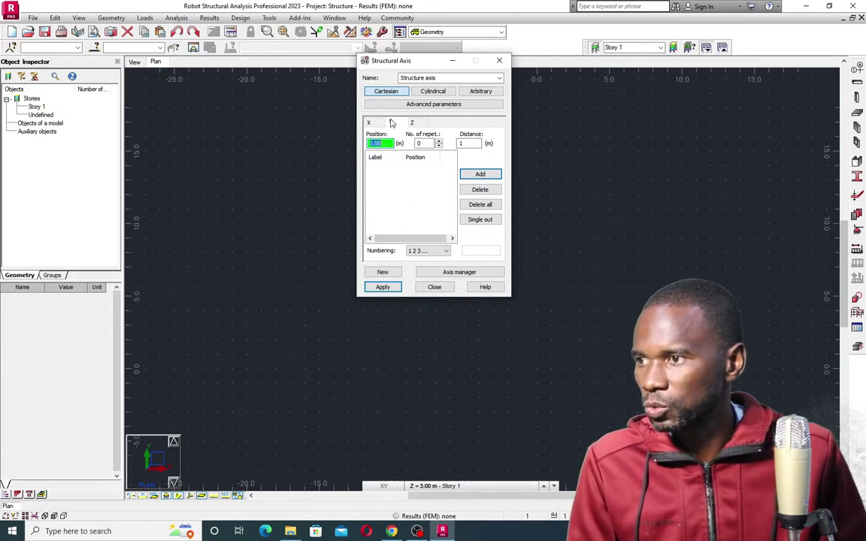
left_click(445, 251)
left_click(418, 267)
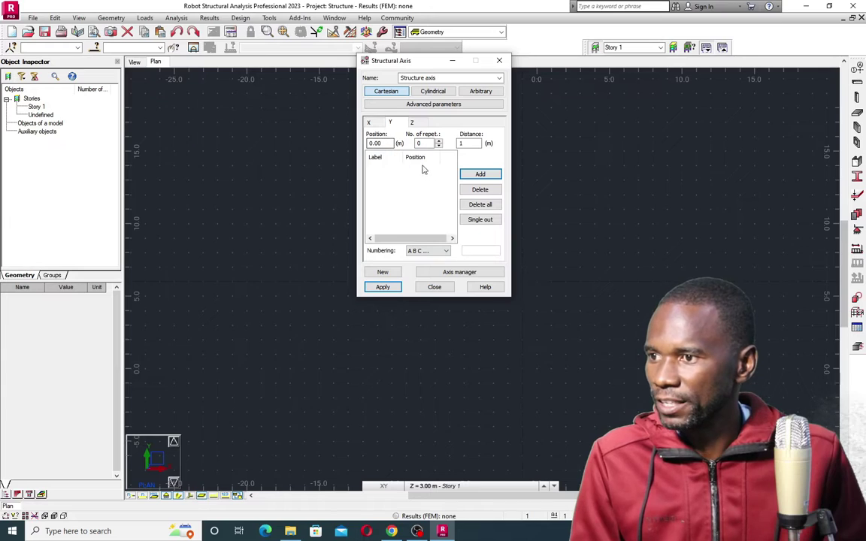
double_click(379, 142)
left_click(479, 174)
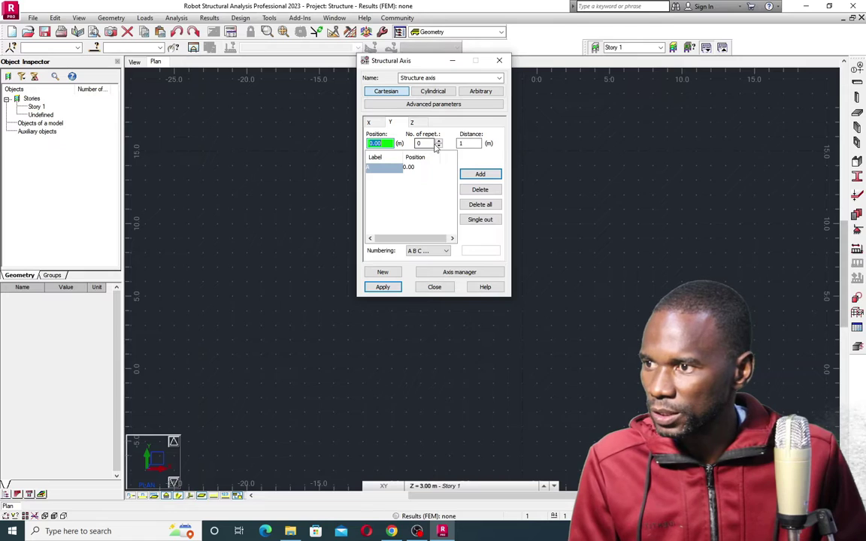
- Add three more Y axes, one repetition each, at successive distances of 4 m, 4 m and 3.5 m
left_click(480, 145)
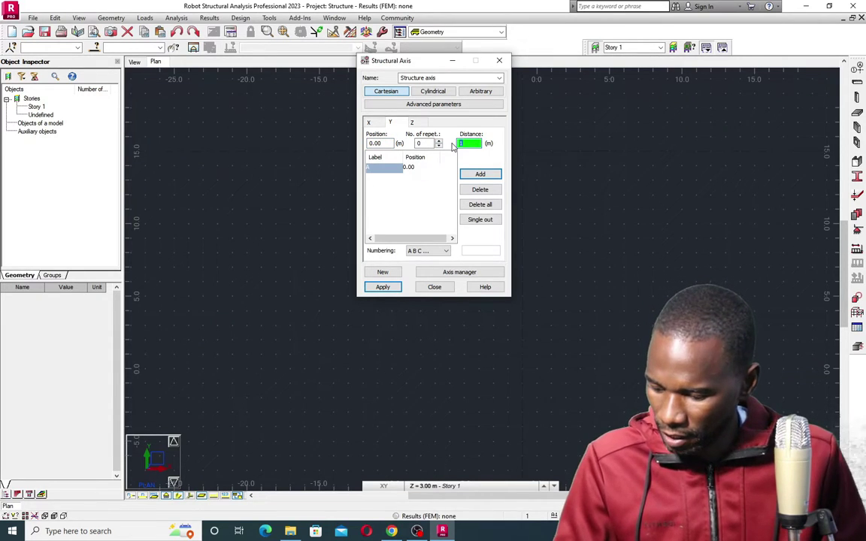
left_click(430, 144)
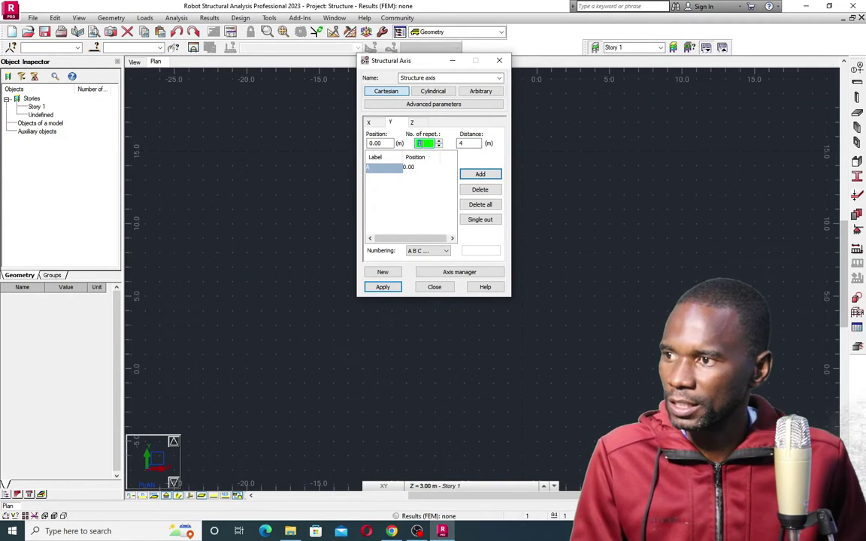
type("1")
left_click(481, 175)
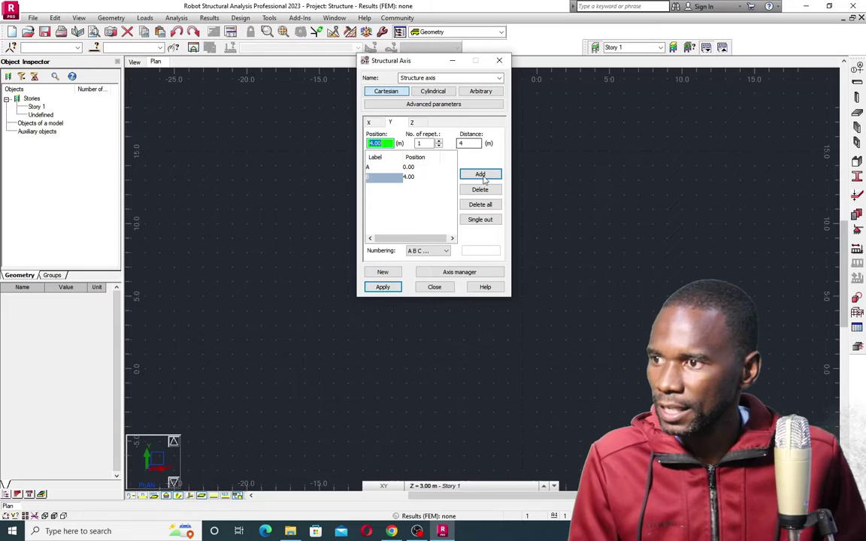
left_click(480, 175)
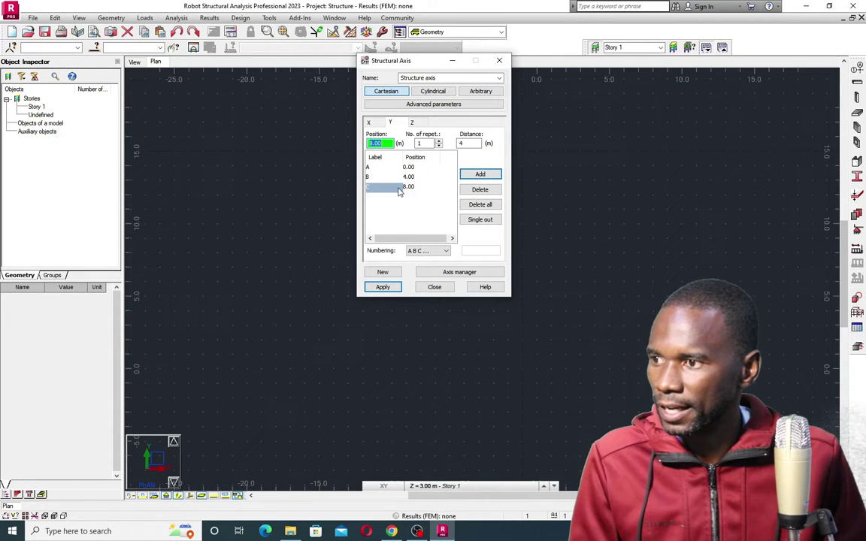
double_click(470, 144)
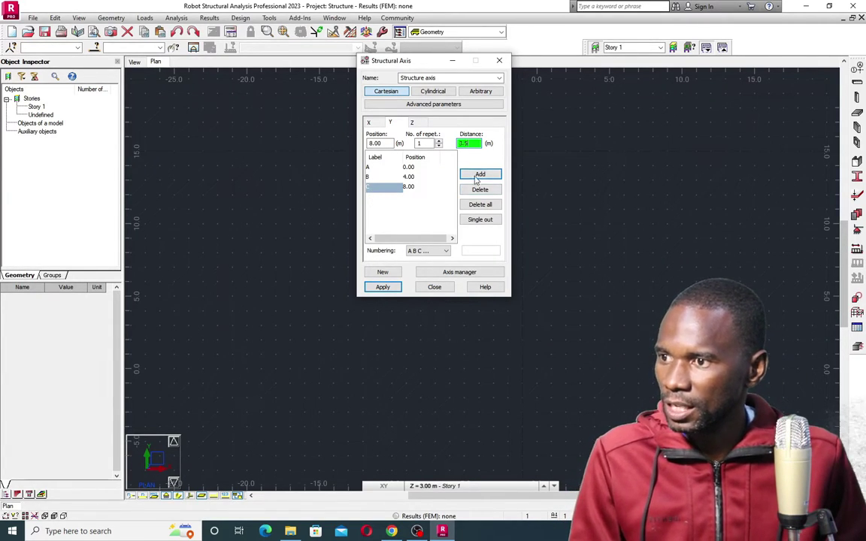
left_click(480, 174)
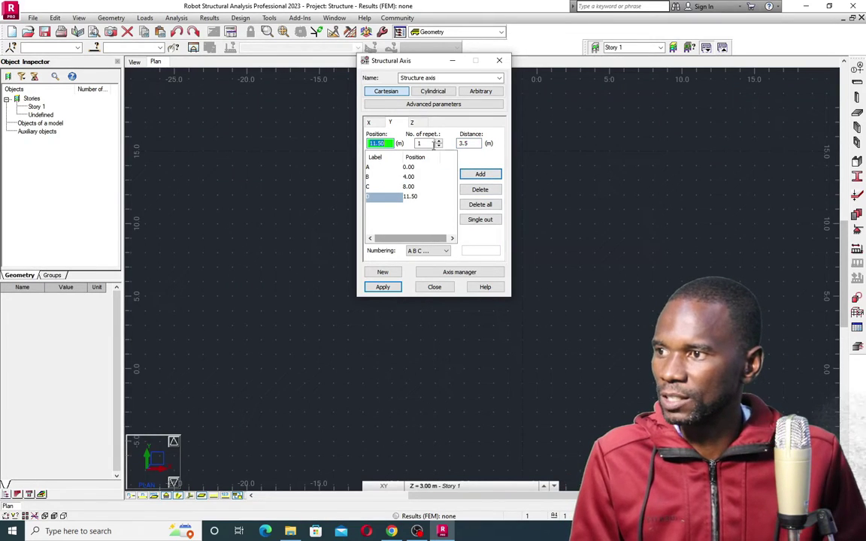
- Add Z levels from 0.00 m with 4 repetitions at 3 m using Value numbering, and apply the structural axes
left_click(411, 123)
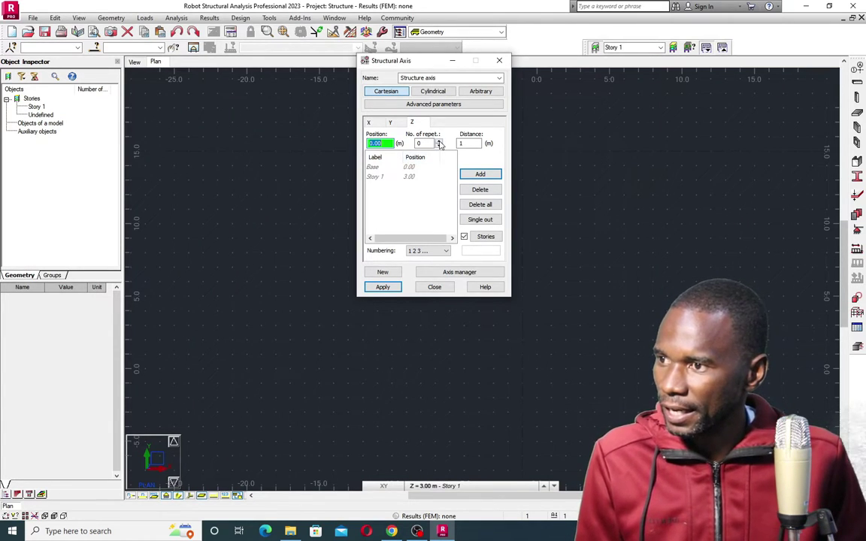
left_click(435, 143)
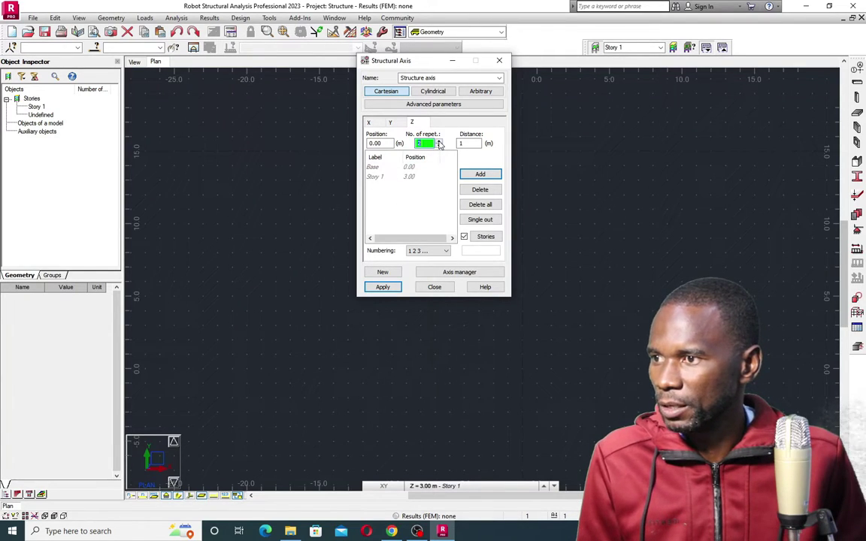
left_click(439, 141)
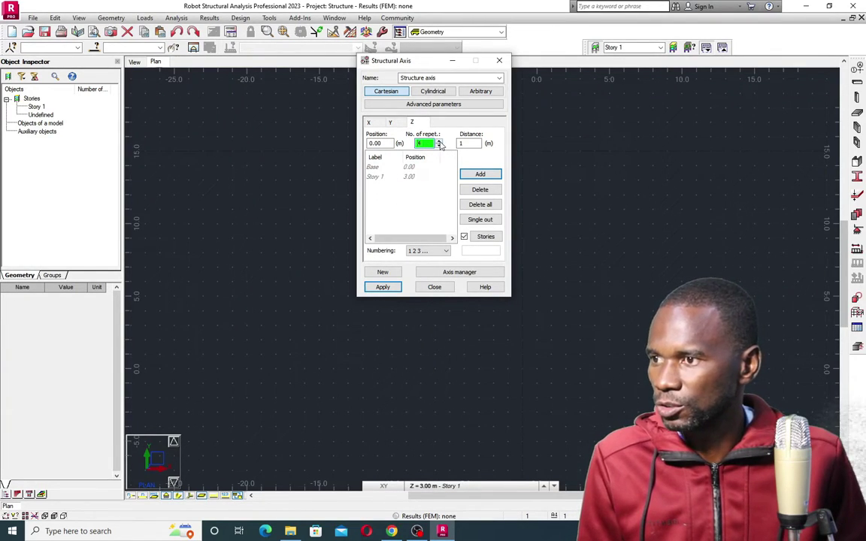
left_click(447, 252)
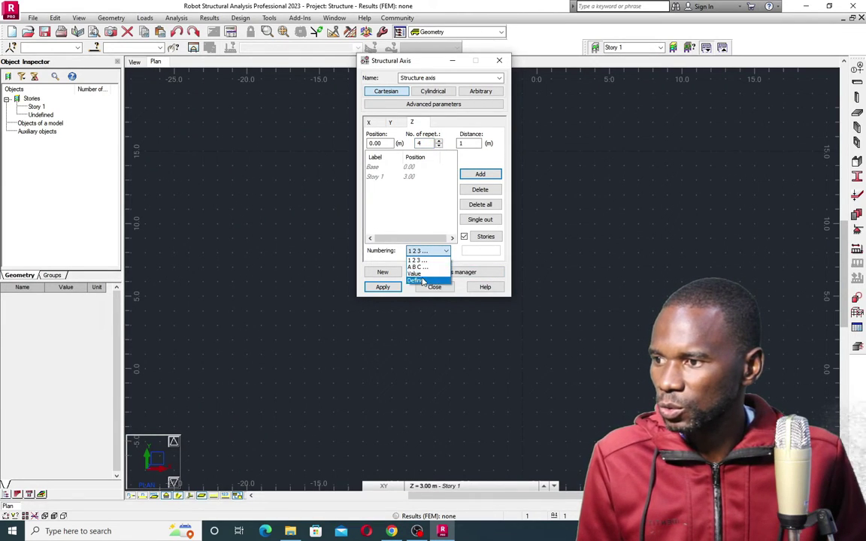
left_click(417, 274)
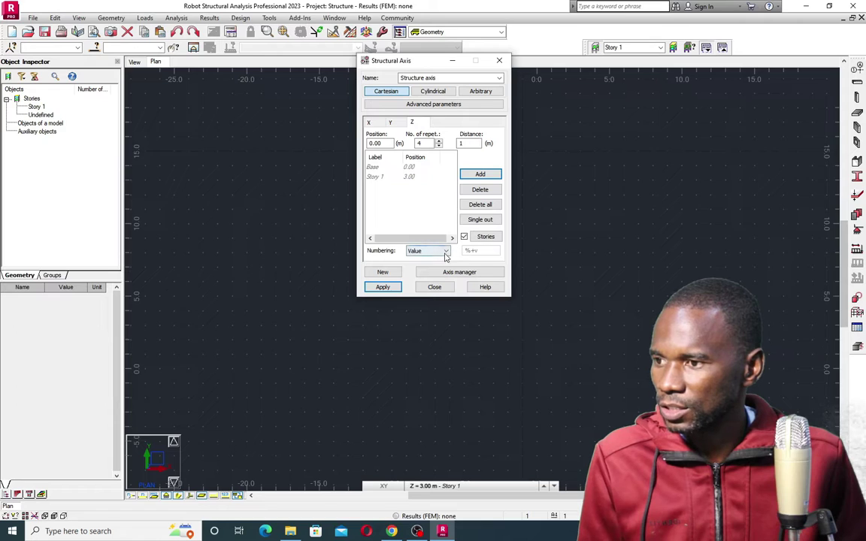
double_click(462, 144)
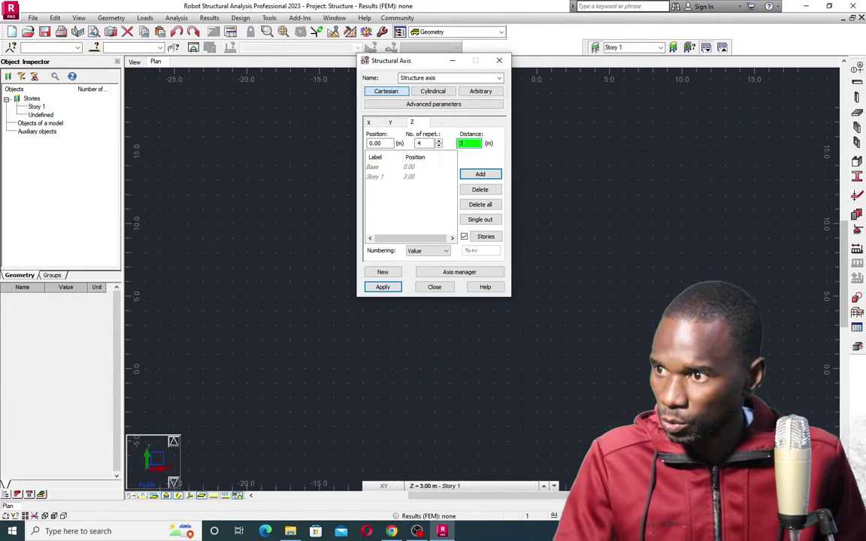
type("3")
left_click(481, 173)
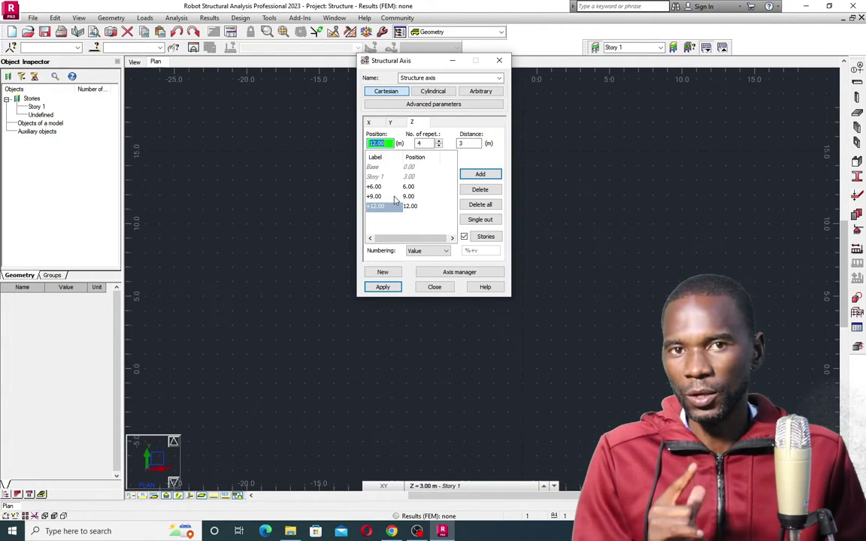
left_click(384, 287)
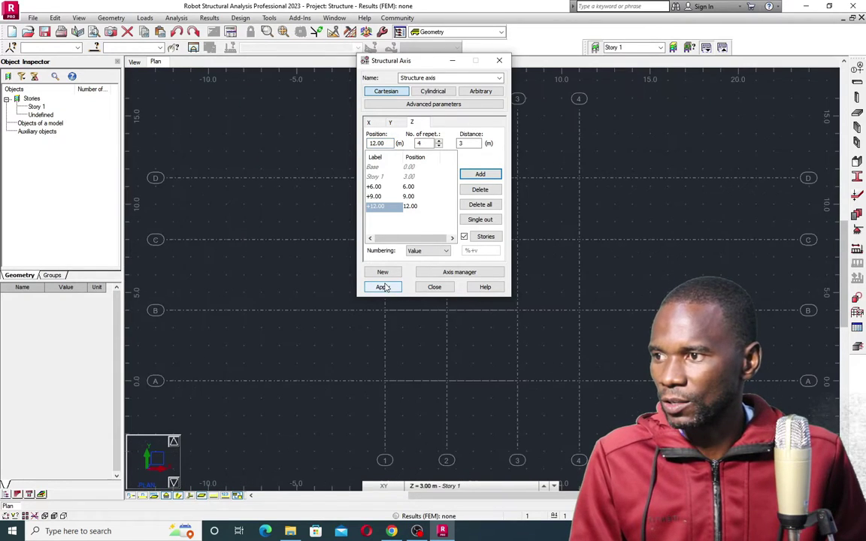
- Close the structural axis definition and show the axis grid in the 3D view
left_click(435, 287)
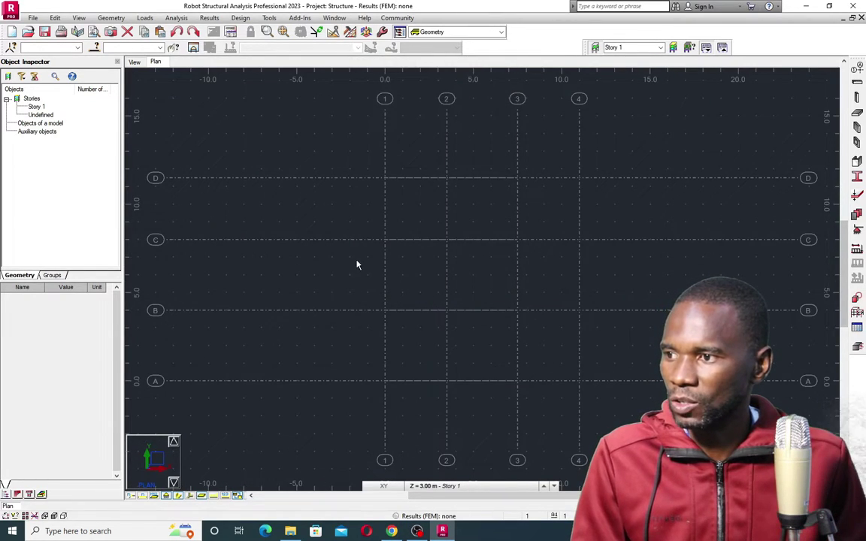
scroll(355, 263, "down", 2)
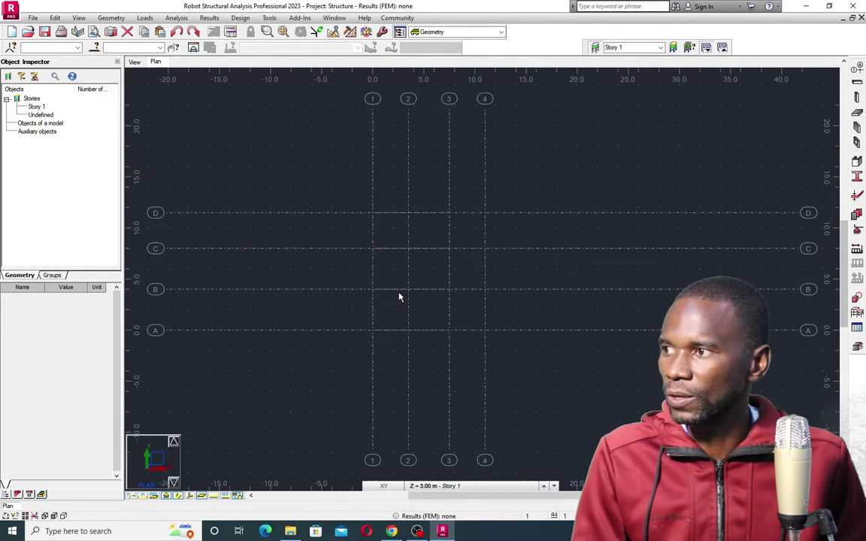
left_click(134, 62)
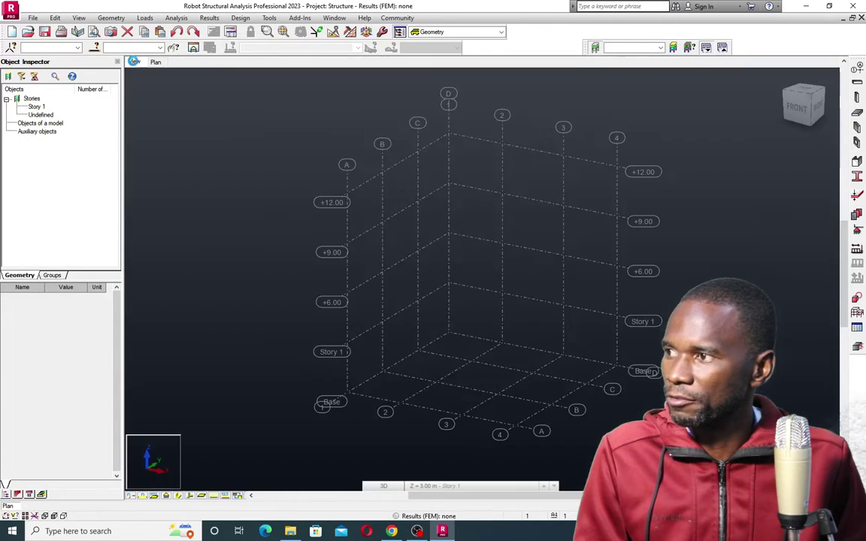
scroll(538, 295, "up", 1)
scroll(453, 264, "down", 3)
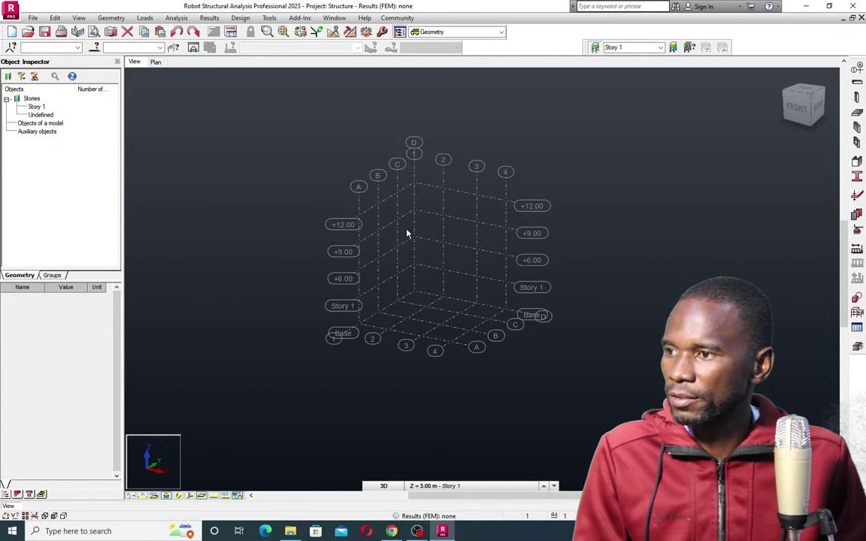
- Examine the axis grid in the YZ projection and in the XZ projection
left_click(383, 485)
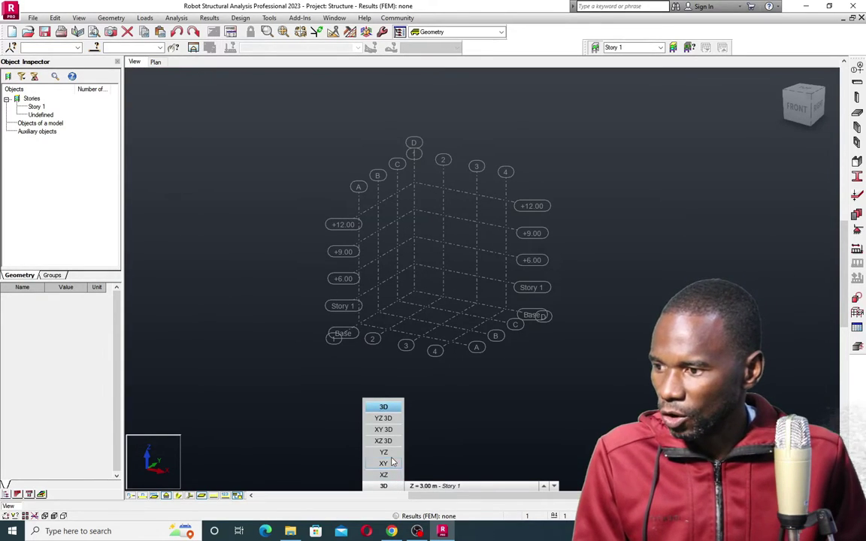
left_click(384, 452)
left_click(385, 485)
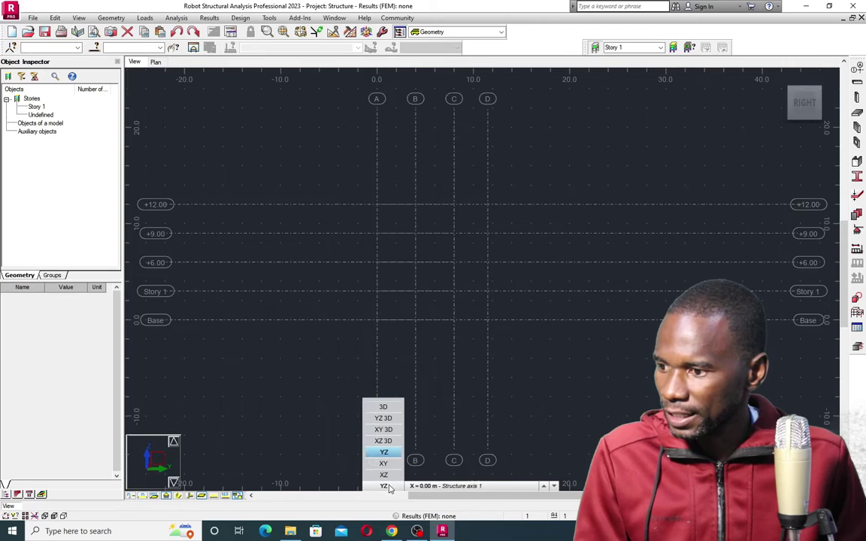
left_click(384, 475)
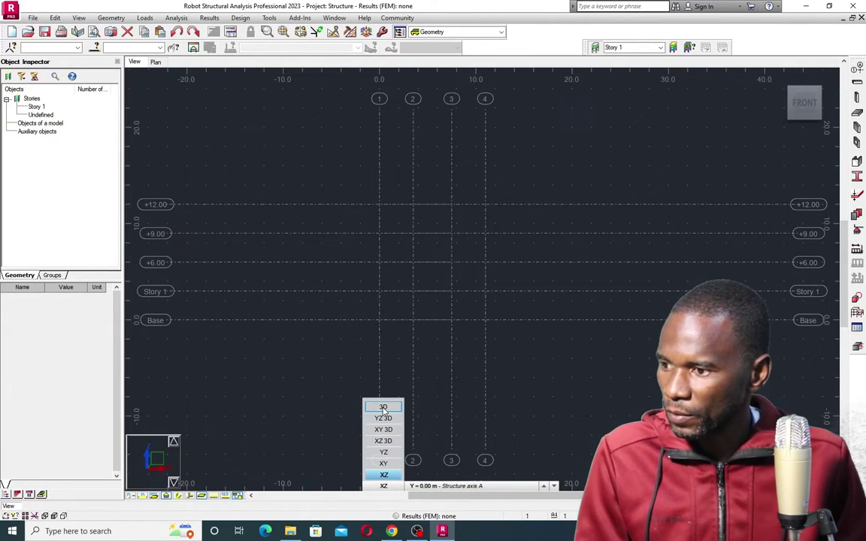
- Return to the plan view and browse its levels, going up to 6.00 m, down to -2.00 m and back to Base
left_click(156, 63)
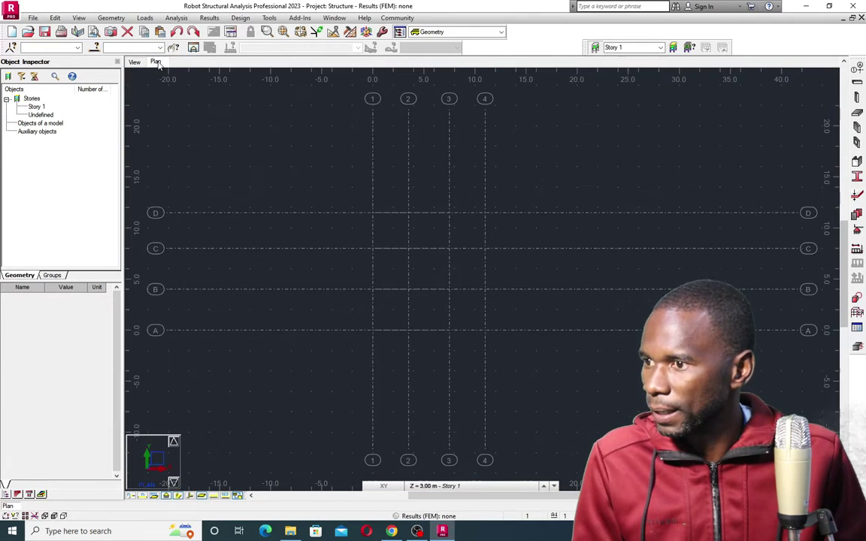
left_click(485, 486)
left_click(485, 441)
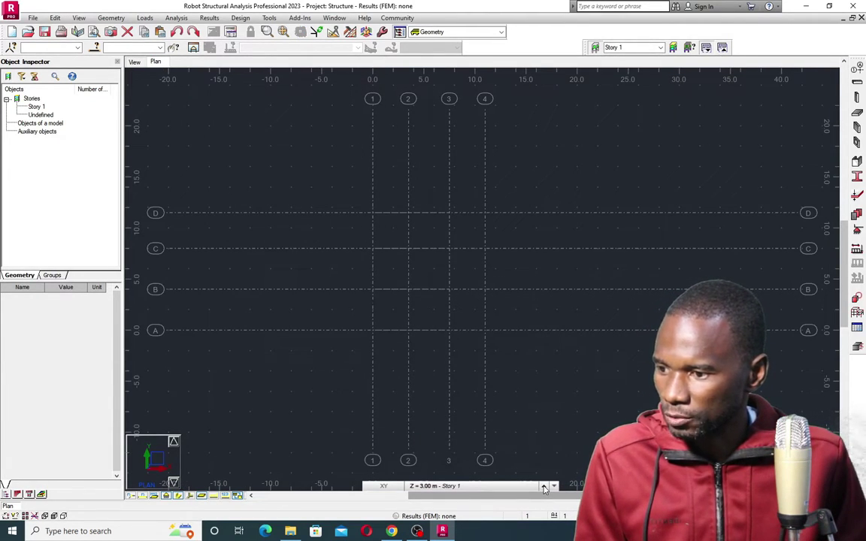
left_click(544, 487)
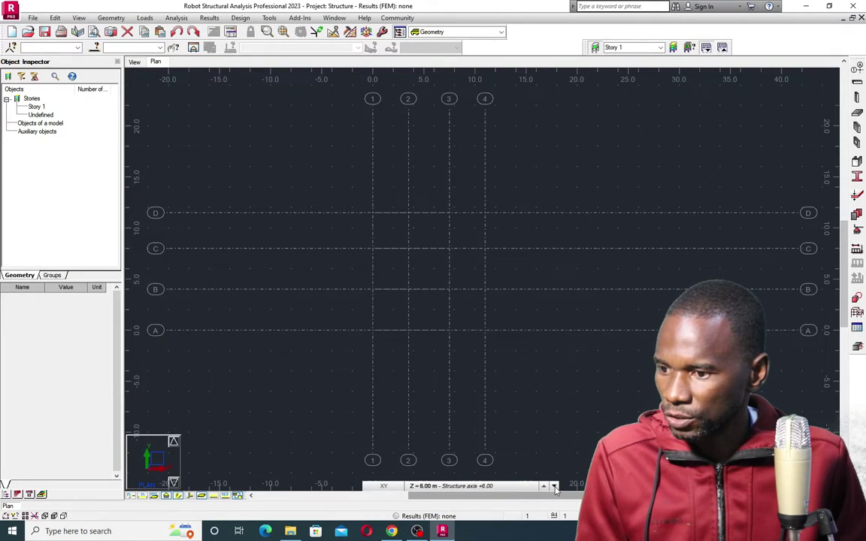
left_click(554, 487)
left_click(554, 487)
left_click(554, 487)
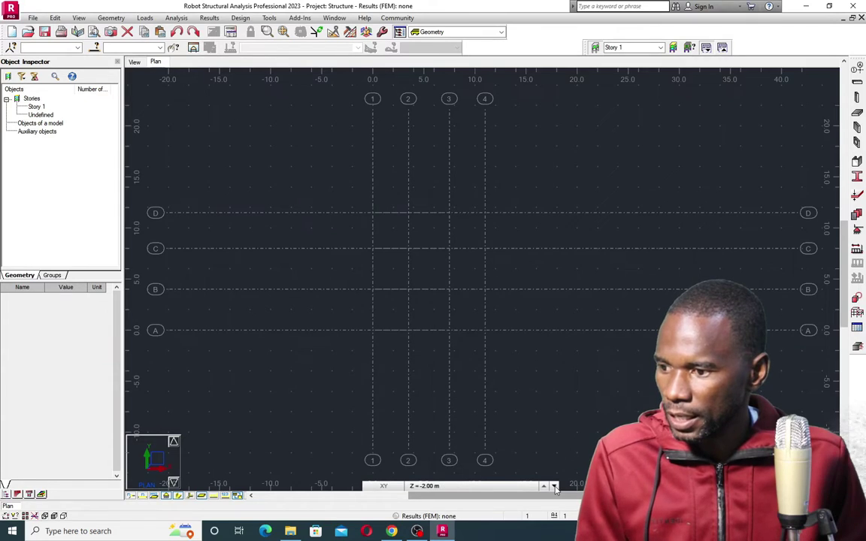
left_click(544, 487)
- Switch the plan to Story 1 at 3.00 m and return it to Base at 0.00 m
left_click(438, 488)
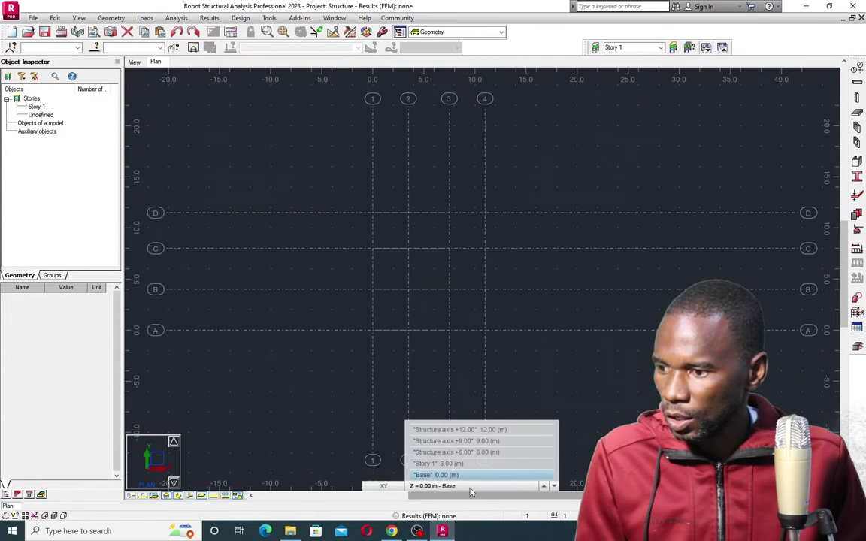
left_click(438, 464)
left_click(438, 485)
left_click(553, 489)
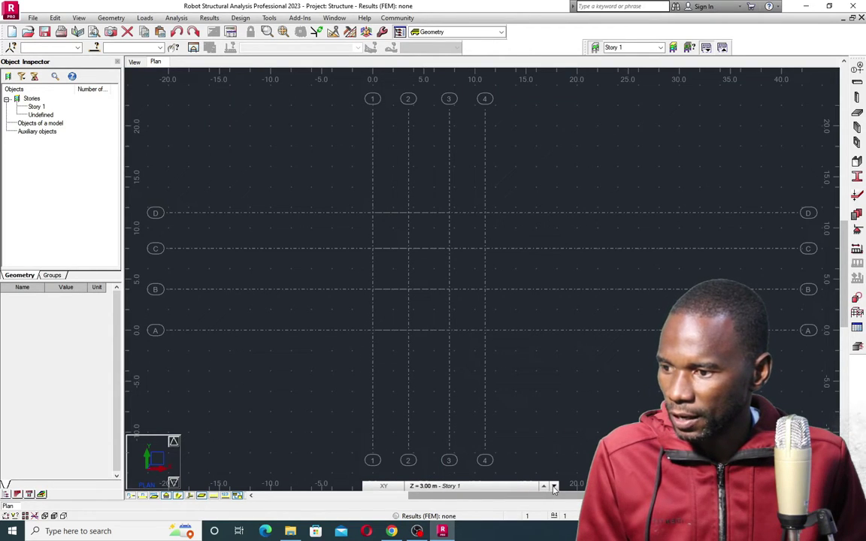
left_click(554, 489)
left_click(438, 470)
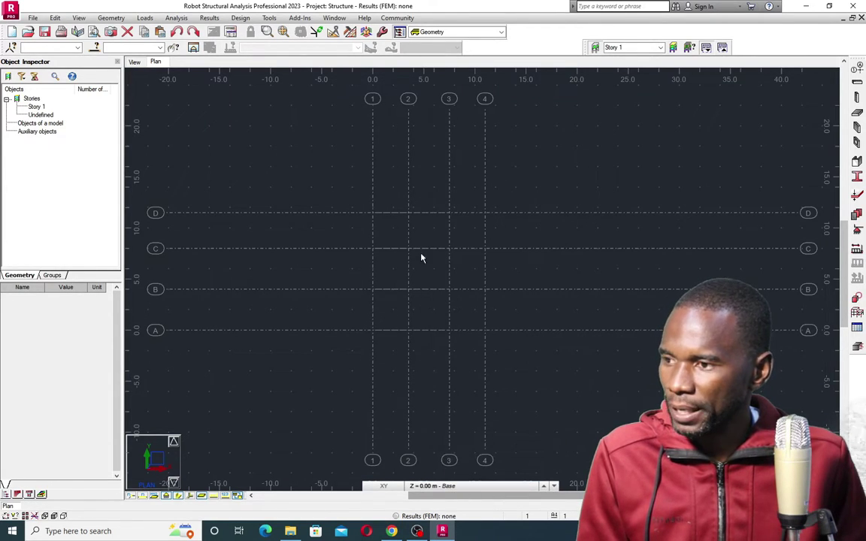
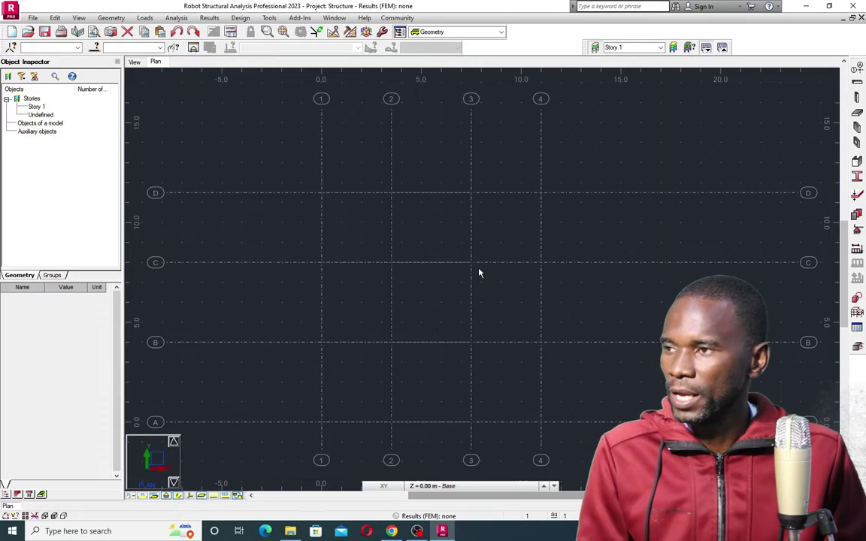
scroll(476, 309, "down", 2)
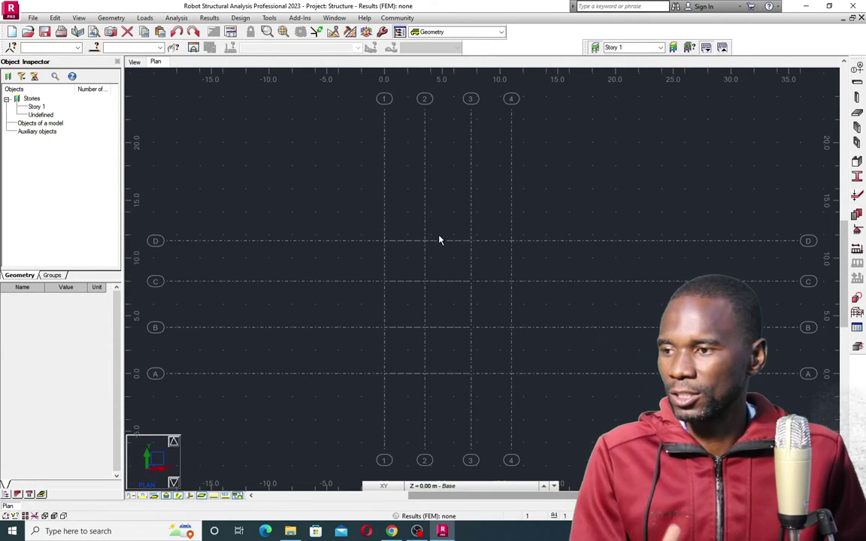
scroll(493, 384, "up", 1)
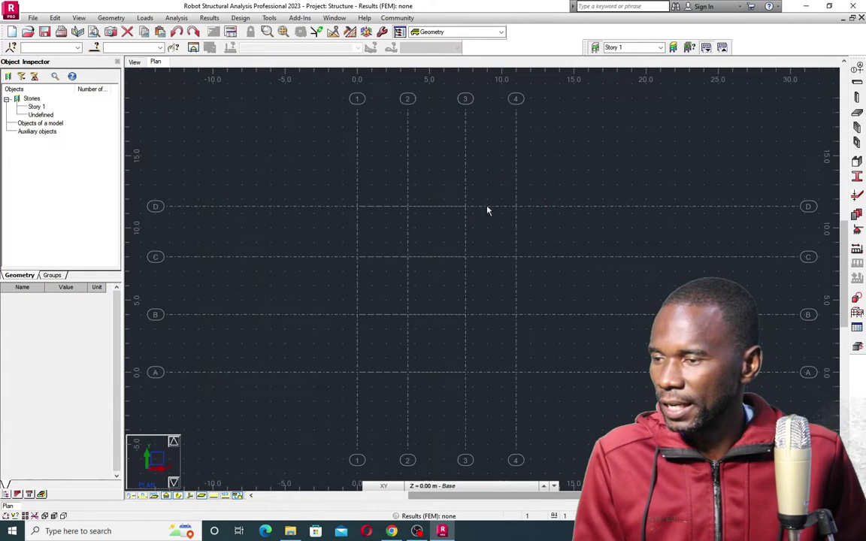
- Start defining a column, set its section type to RC column and review the available sections
left_click(857, 97)
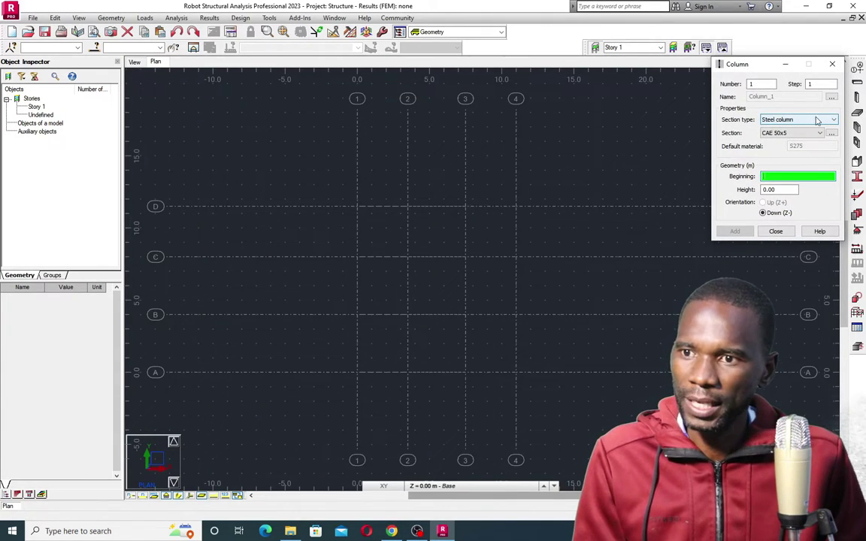
left_click(832, 120)
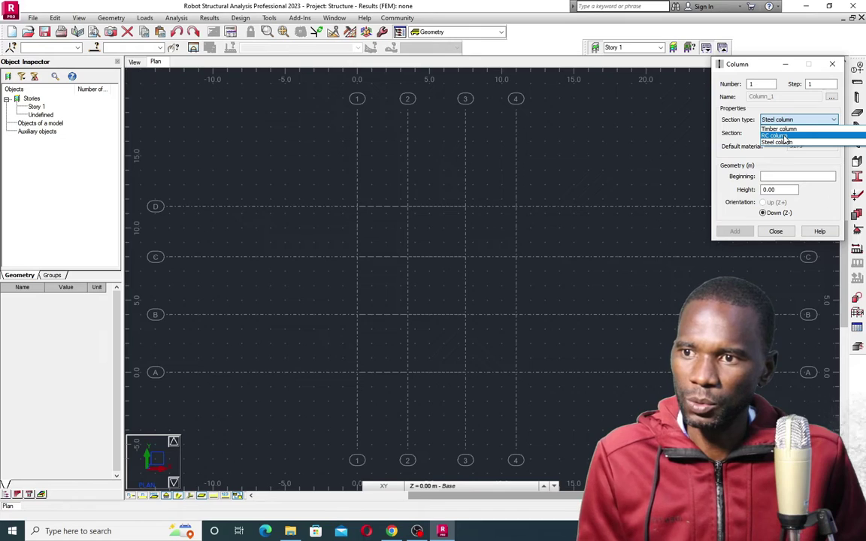
left_click(778, 135)
left_click(820, 133)
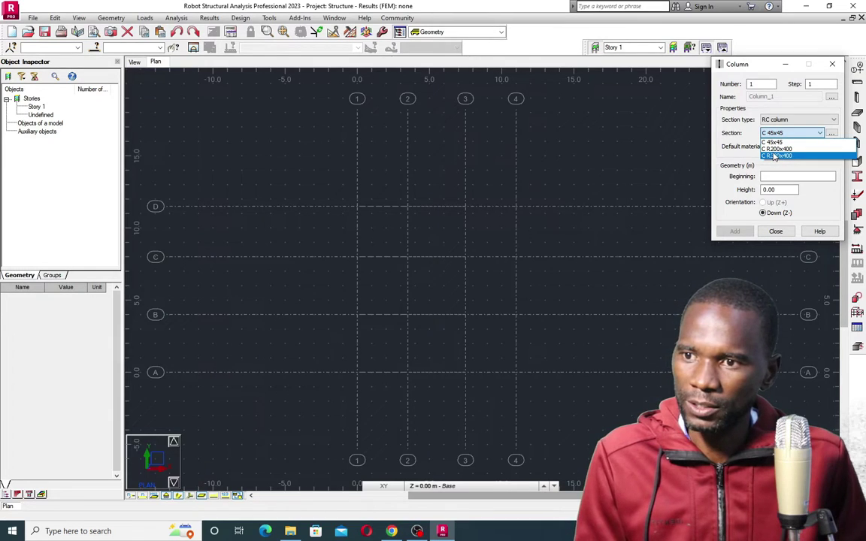
left_click(820, 134)
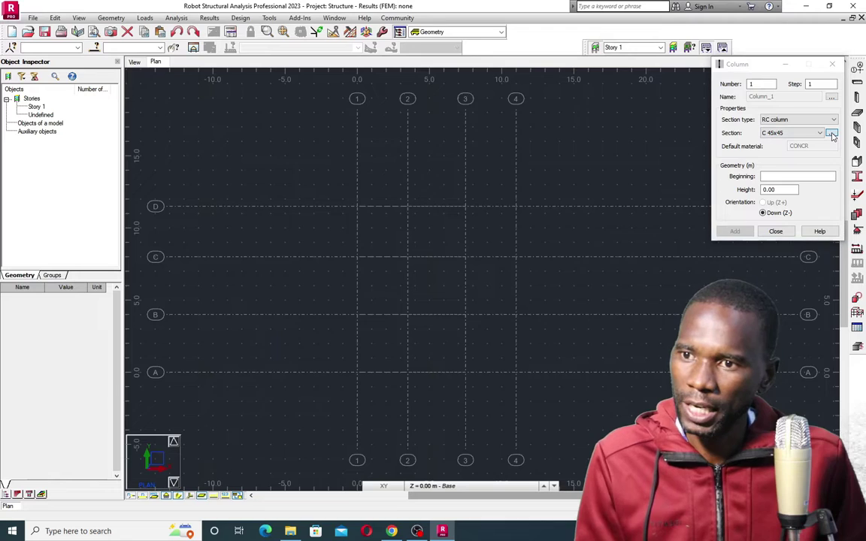
- Create a rectangular RC column section in C25 with b 400 mm and h 800 mm
left_click(830, 134)
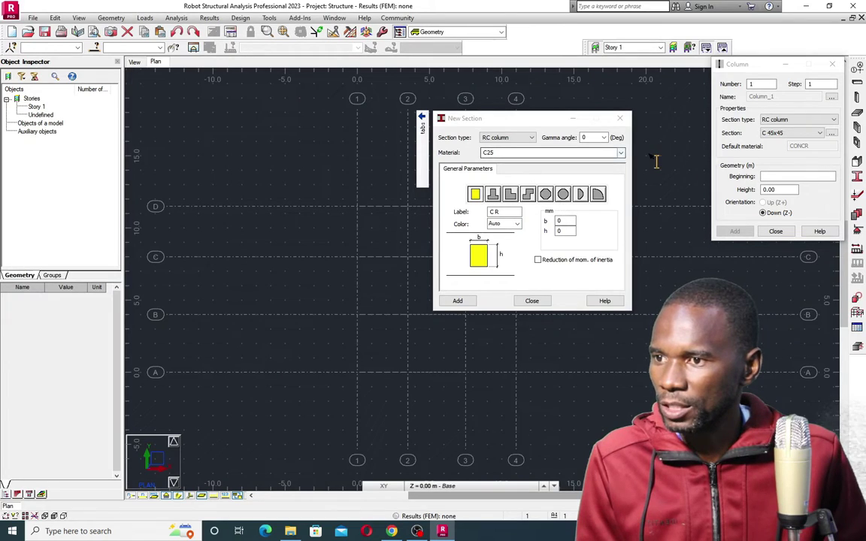
left_click(620, 153)
left_click(621, 154)
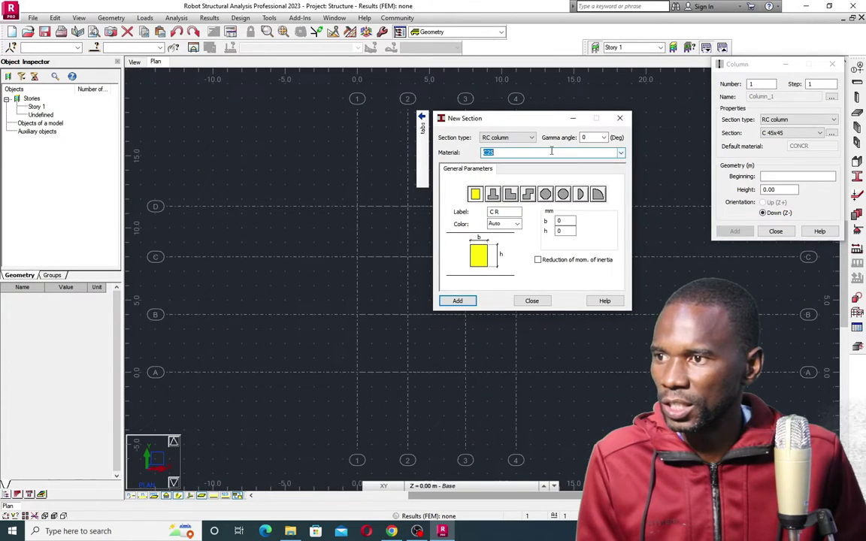
left_click(531, 138)
left_click(531, 138)
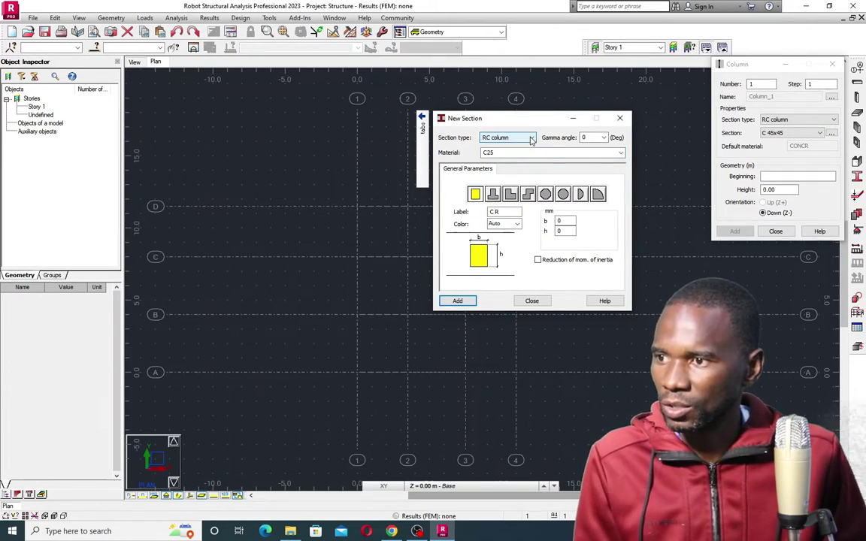
left_click(565, 231)
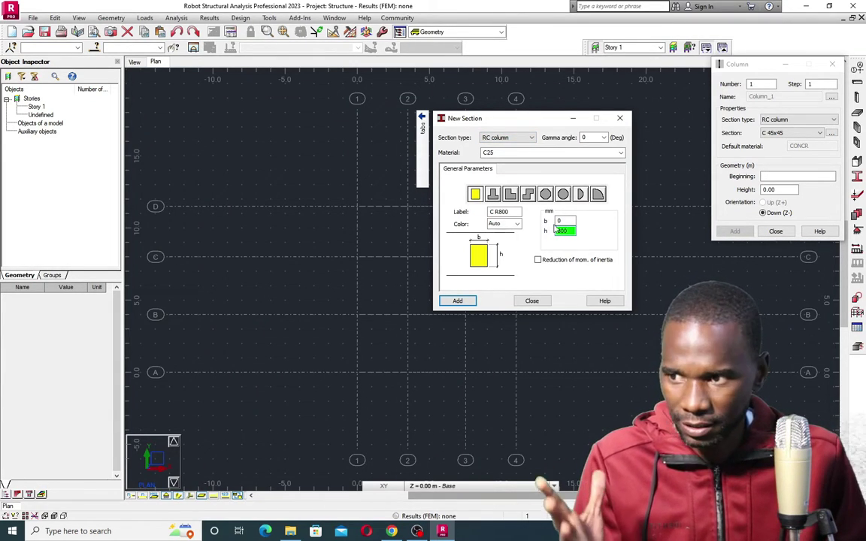
left_click(558, 219)
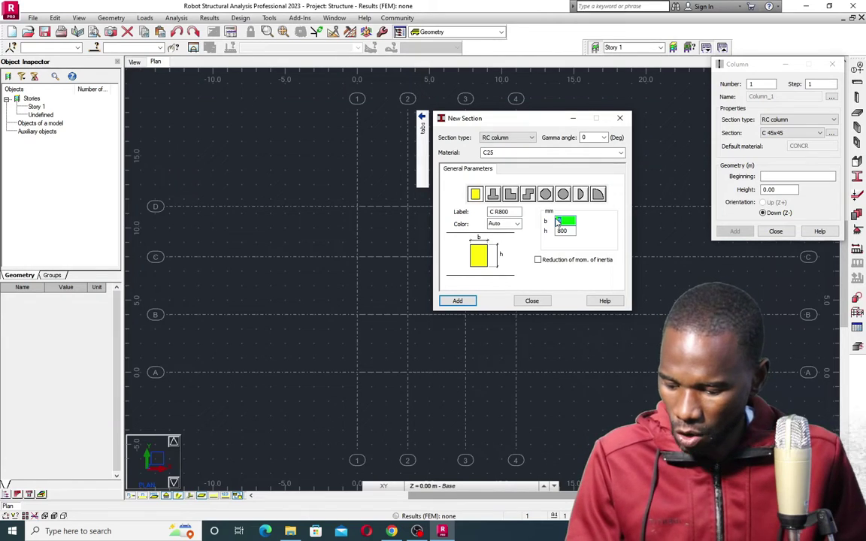
left_click(459, 301)
left_click(532, 301)
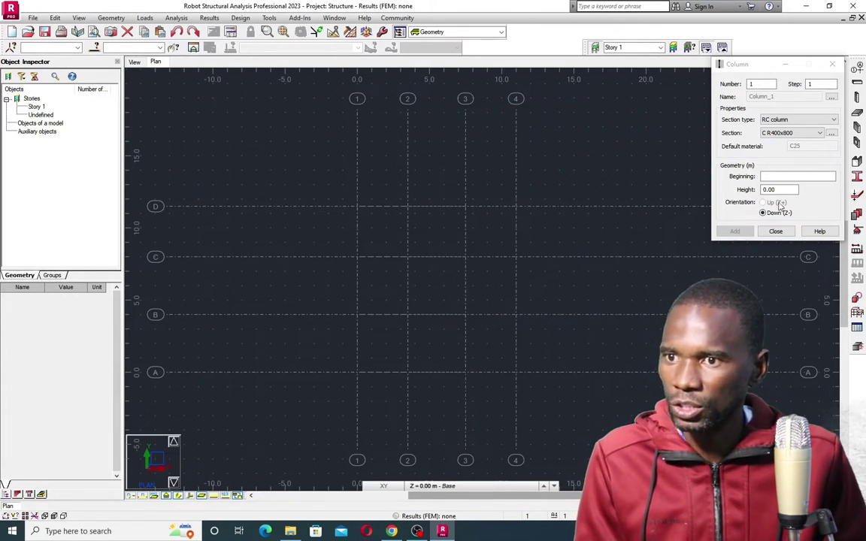
- Choose the C R200x400 section for the column and select Base at 0.00 m as the plan level
left_click(819, 133)
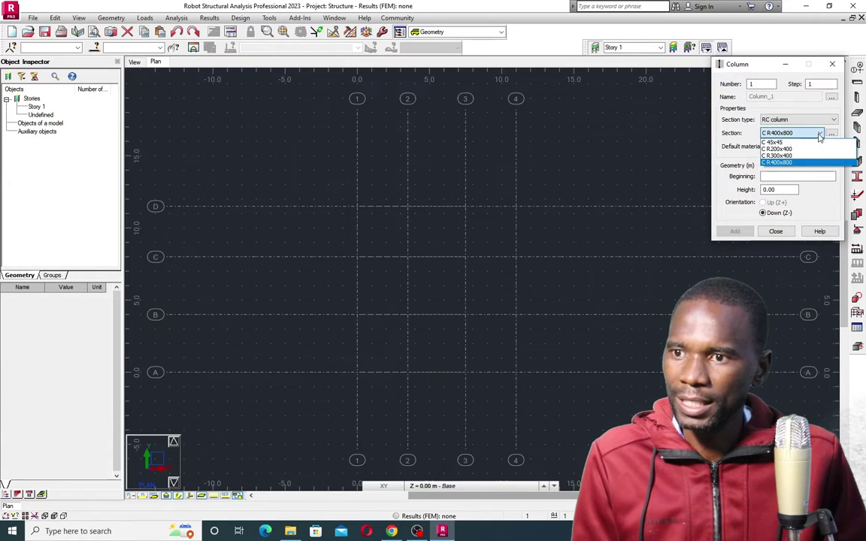
left_click(779, 149)
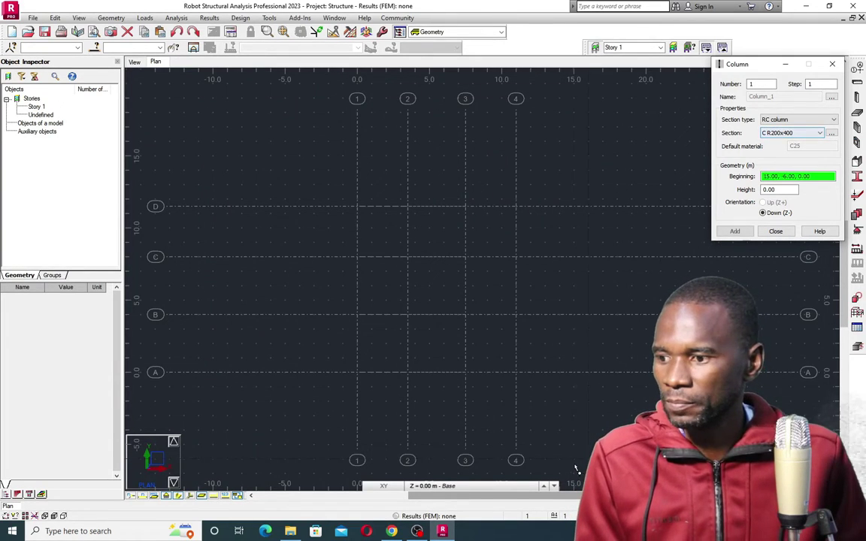
left_click(433, 487)
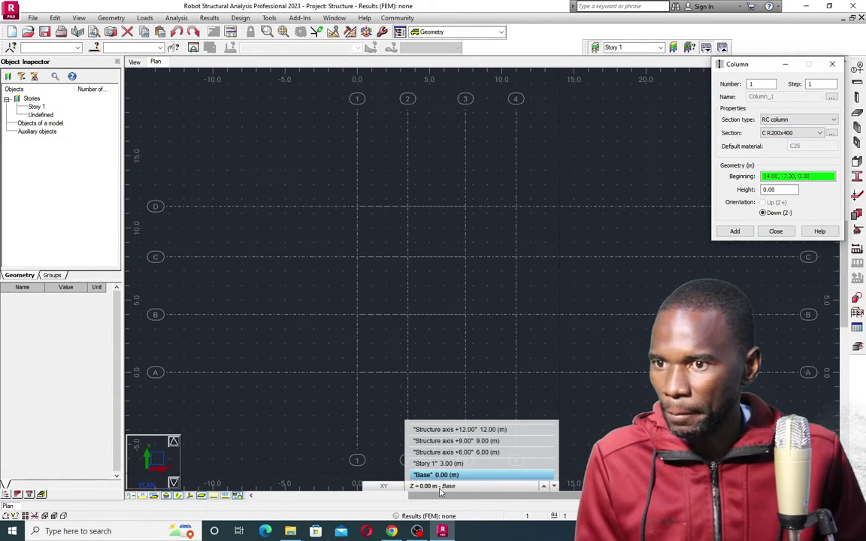
left_click(439, 475)
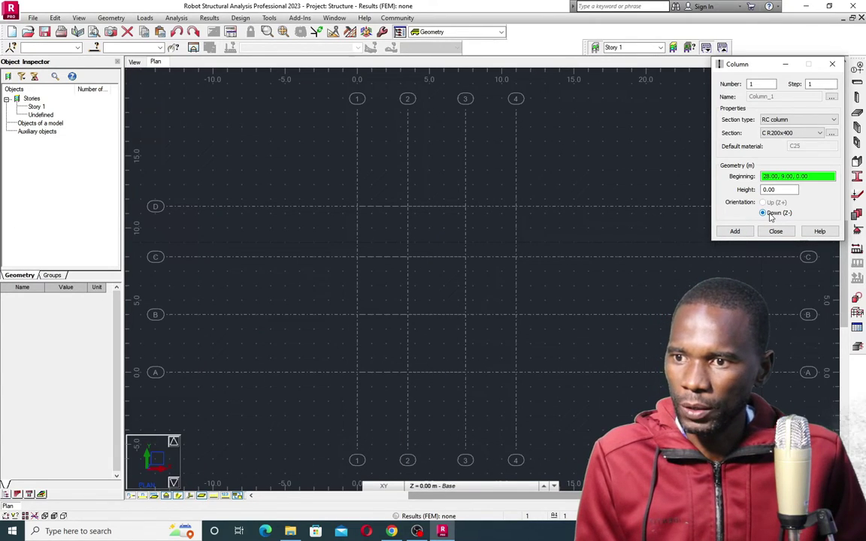
left_click(433, 486)
left_click(436, 507)
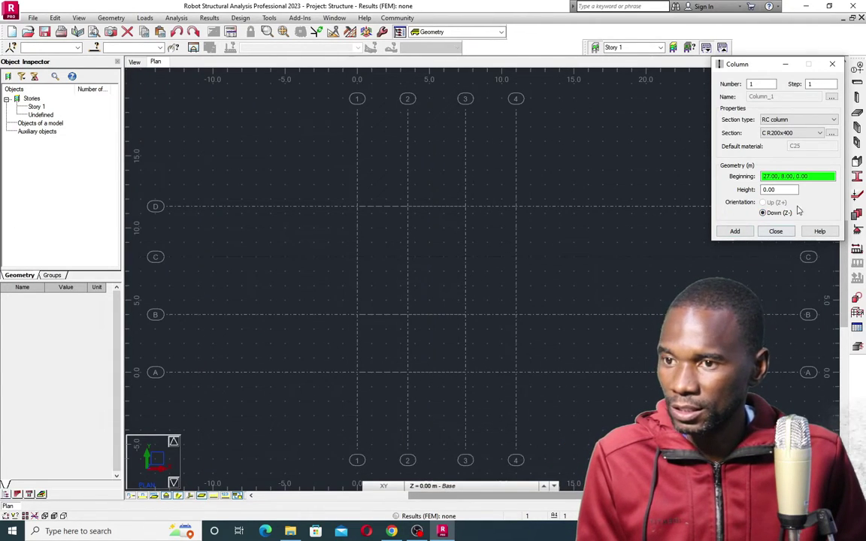
- Raise the plan level to Story 1 at 3.00 m and activate the entry of the column's beginning point
left_click(545, 487)
left_click(434, 485)
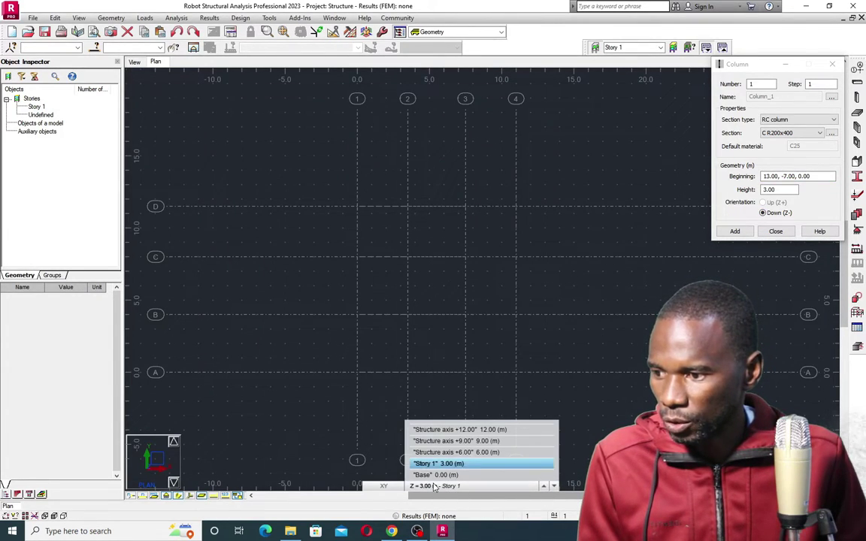
left_click(433, 486)
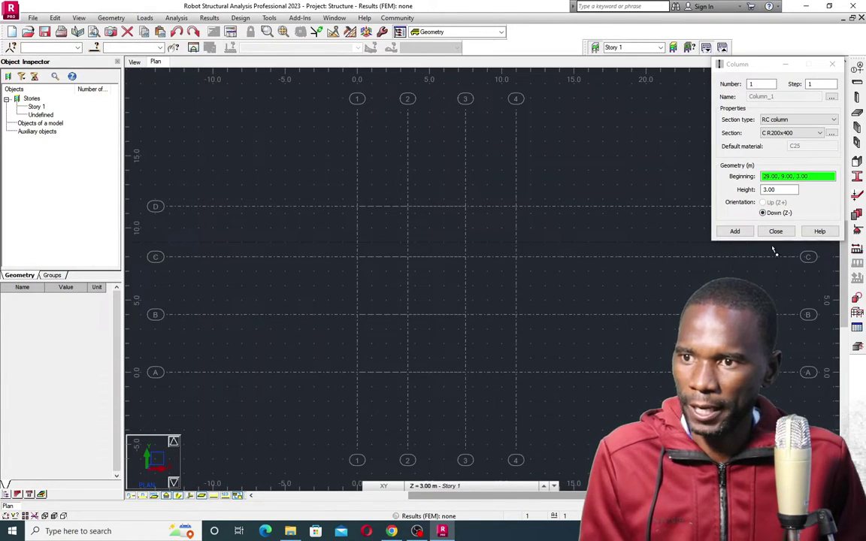
left_click(814, 176)
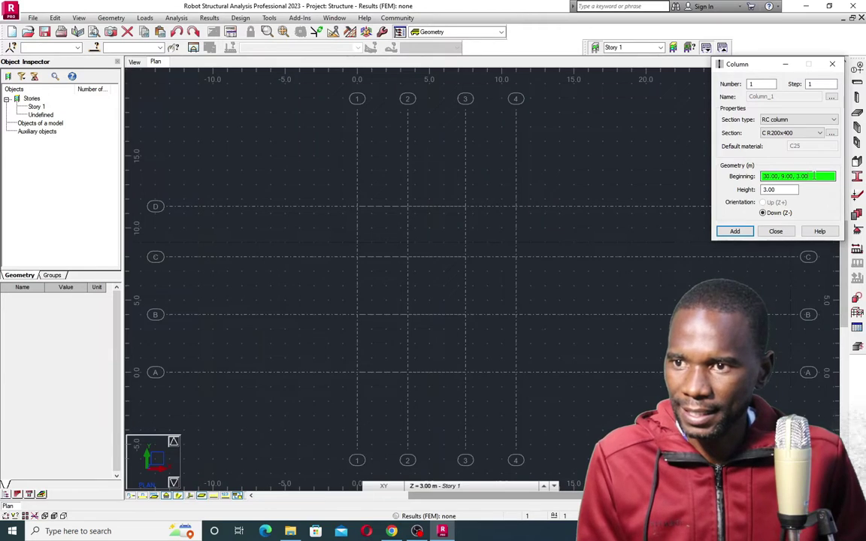
- Place C R200x400 columns at grid intersections D1, D2, D3 and D4 and down axis 4 at C4, B4 and A4
left_click(359, 210)
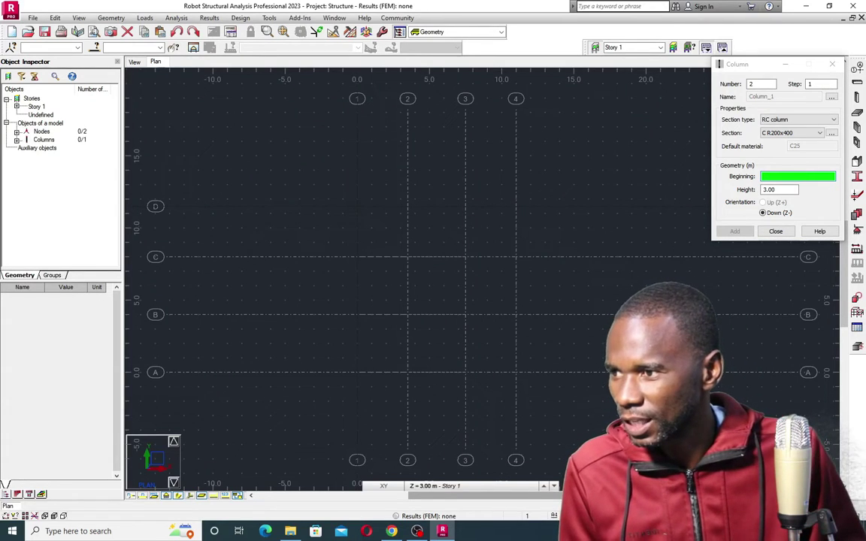
left_click(410, 212)
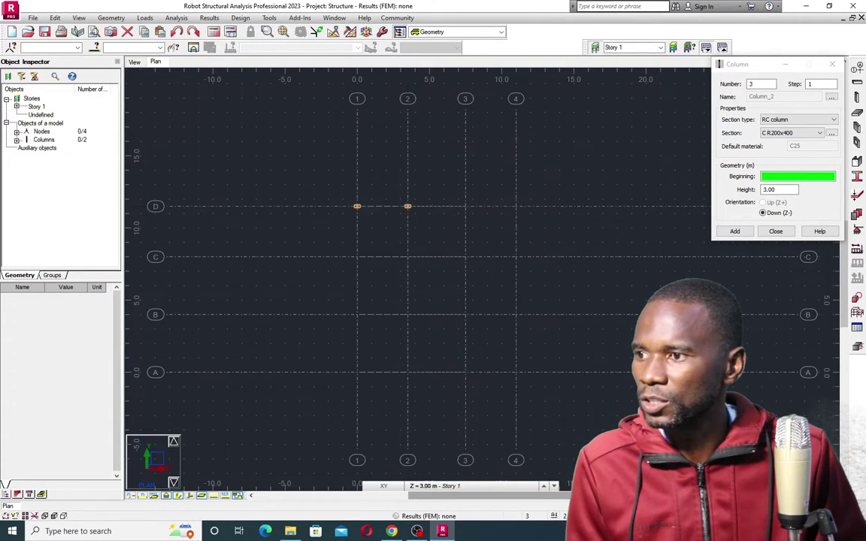
left_click(472, 213)
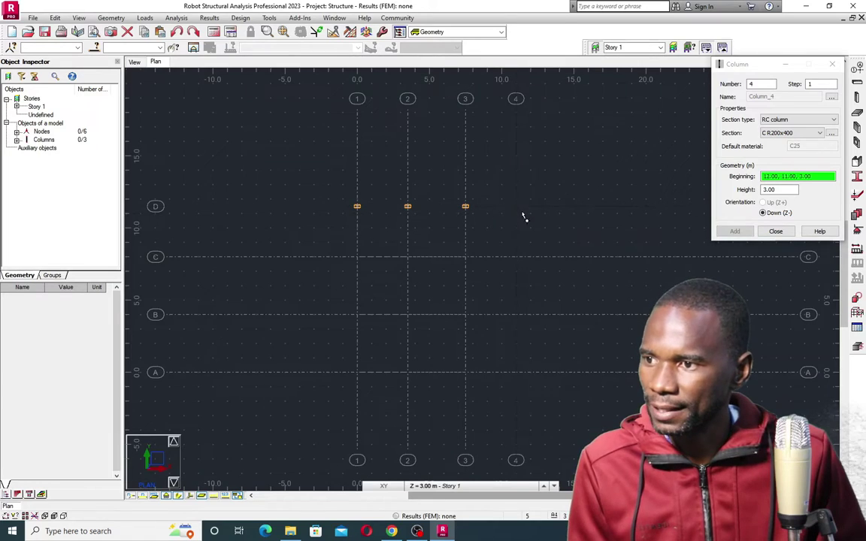
left_click(518, 213)
left_click(518, 261)
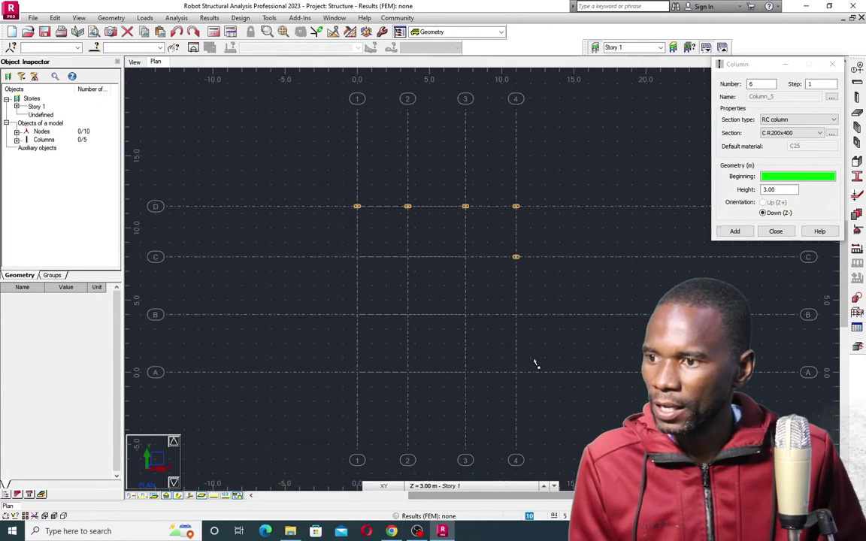
left_click(517, 319)
left_click(517, 376)
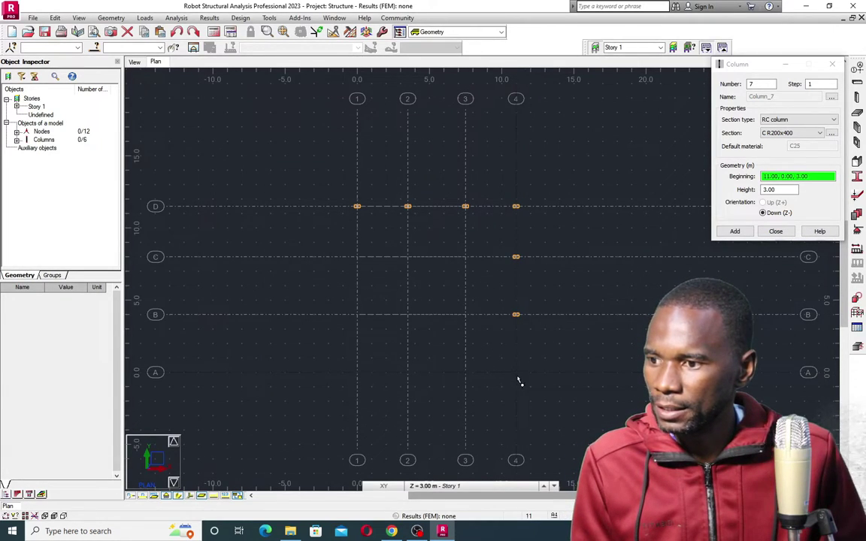
- Place C R200x400 columns along axis A at A3, x = 4.00 m, A2 and A1, and up axis 1 at B1 and C1
left_click(466, 376)
left_click(415, 376)
left_click(410, 376)
left_click(359, 375)
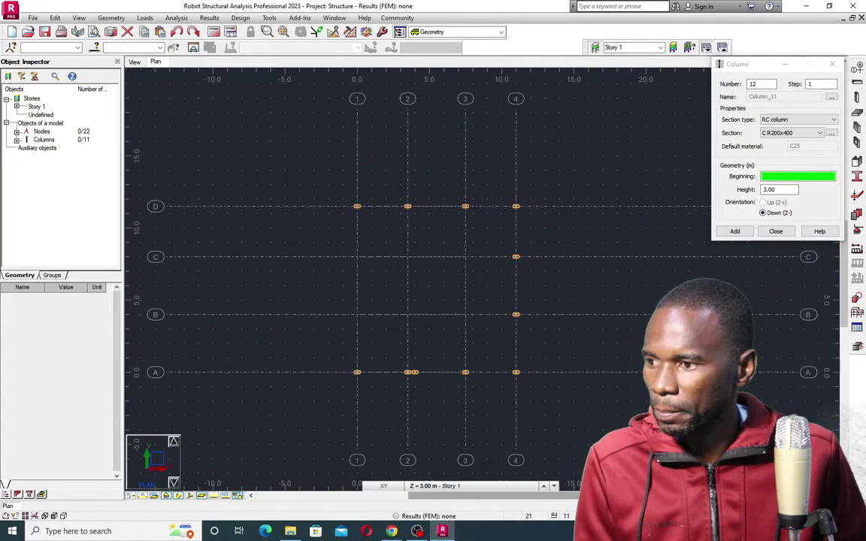
left_click(361, 318)
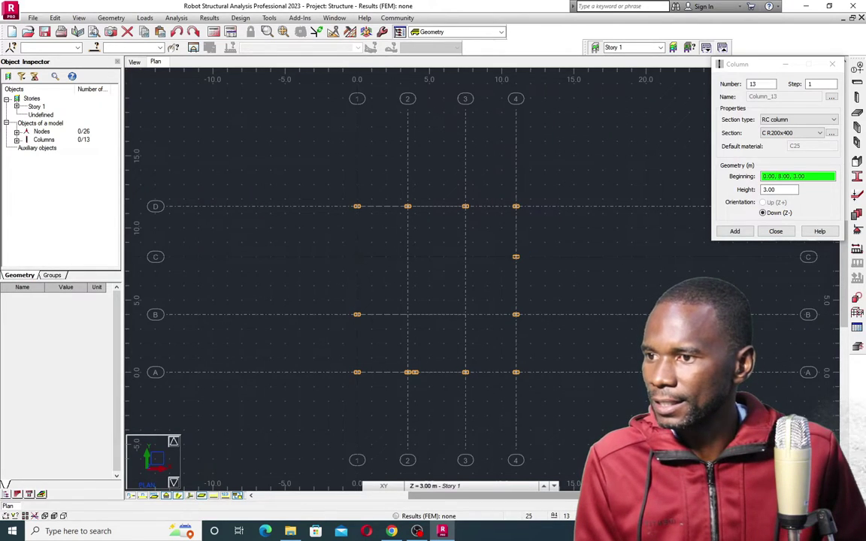
left_click(357, 256)
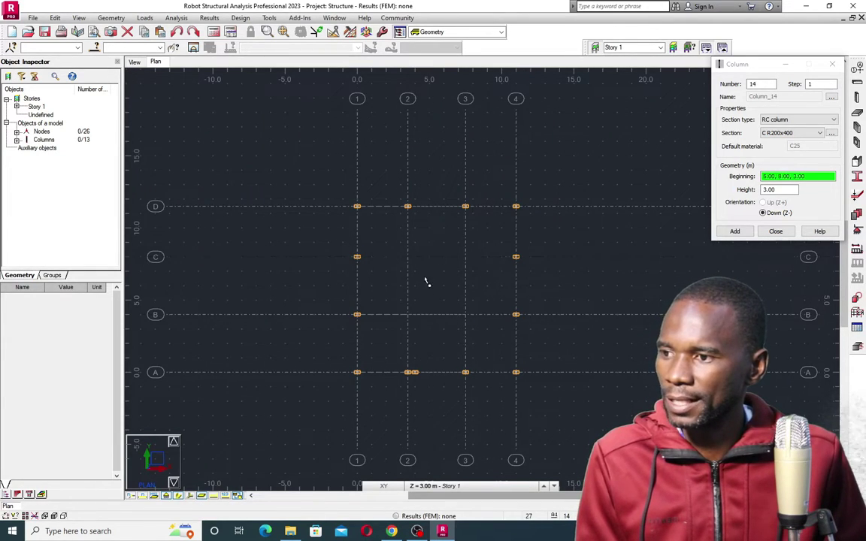
- Change the section to C R300x400 and place interior columns on axis C at x = 3.00 m and at C3, B3 and B2
left_click(823, 134)
left_click(787, 160)
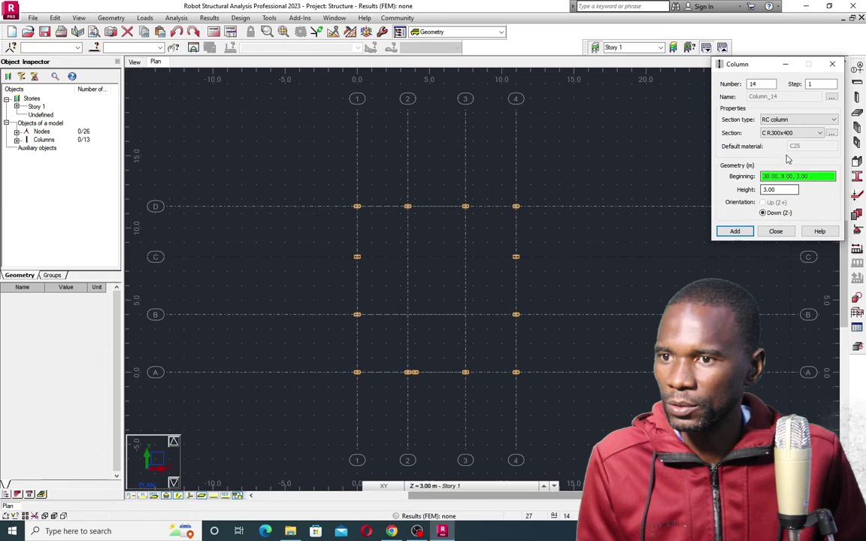
left_click(402, 259)
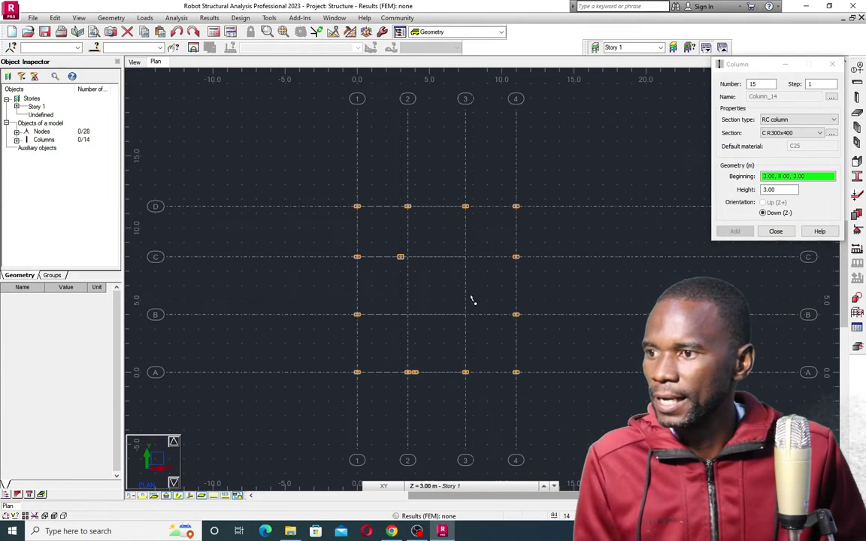
left_click(466, 261)
left_click(465, 314)
left_click(412, 372)
left_click(407, 314)
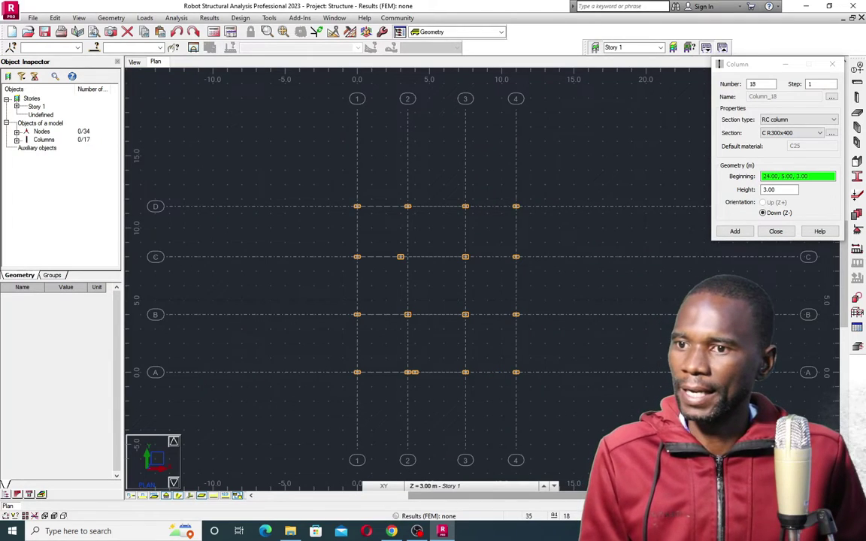
left_click(776, 231)
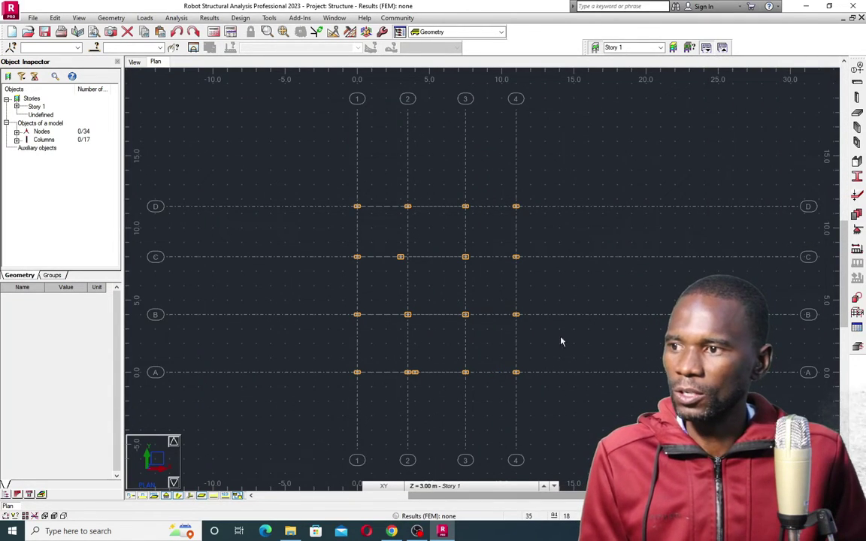
- Add a C R300x400 column at grid intersection C2 on Story 1 and end the column definition
scroll(424, 283, "down", 3)
scroll(424, 282, "up", 3)
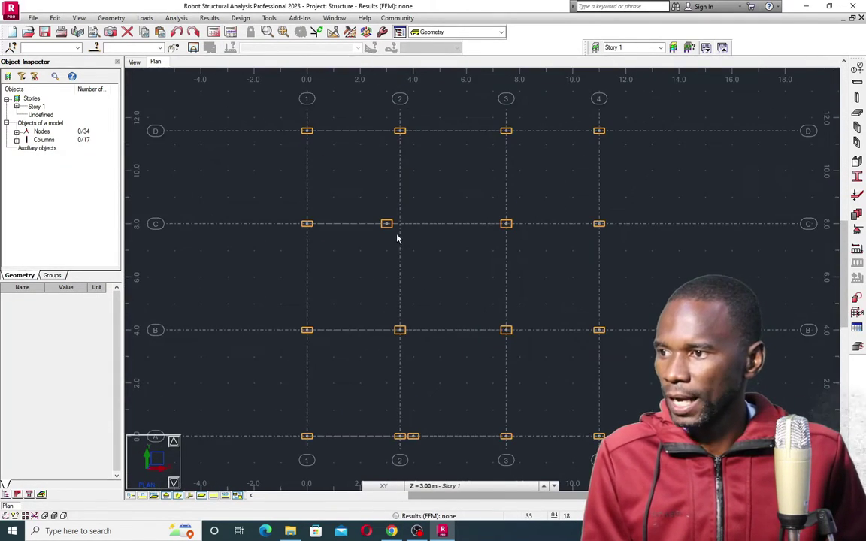
left_click(858, 130)
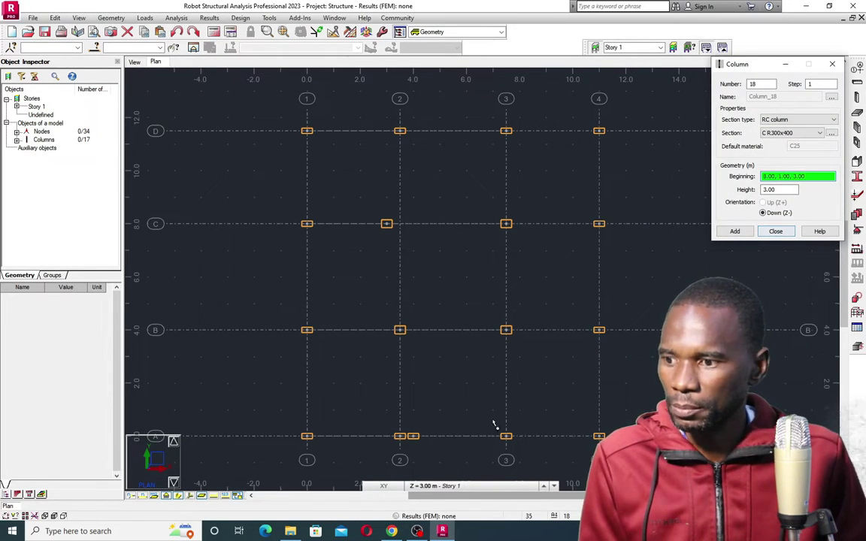
left_click(447, 488)
left_click(447, 464)
left_click(399, 223)
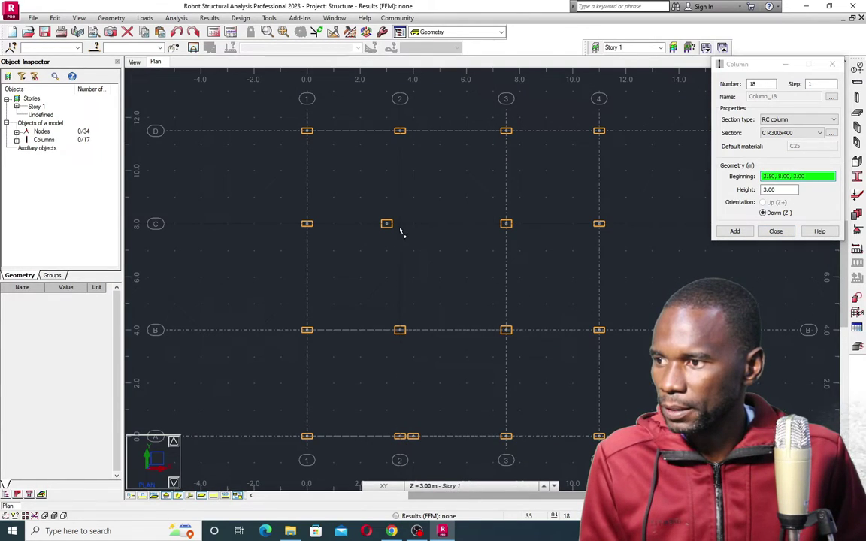
left_click(774, 231)
right_click(578, 170)
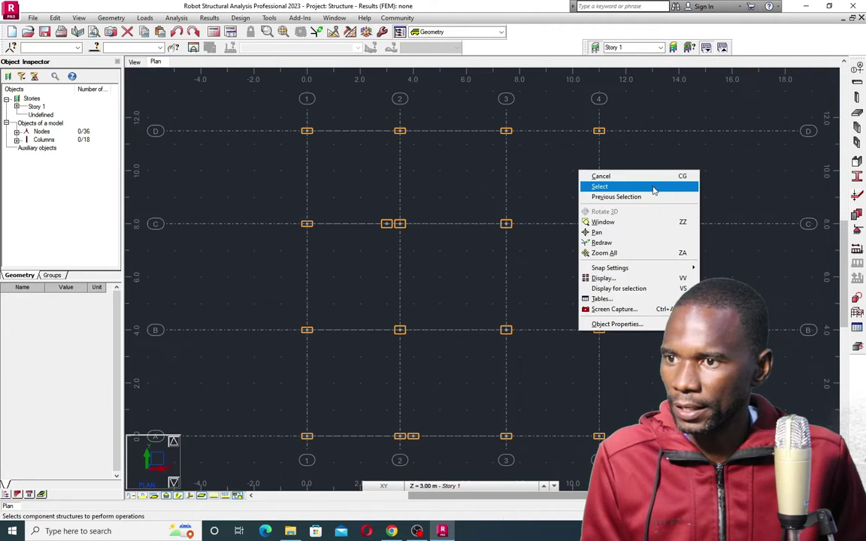
left_click(590, 177)
- Delete the stray column on axis A beside grid intersection A2
scroll(511, 245, "down", 3)
scroll(483, 326, "up", 5)
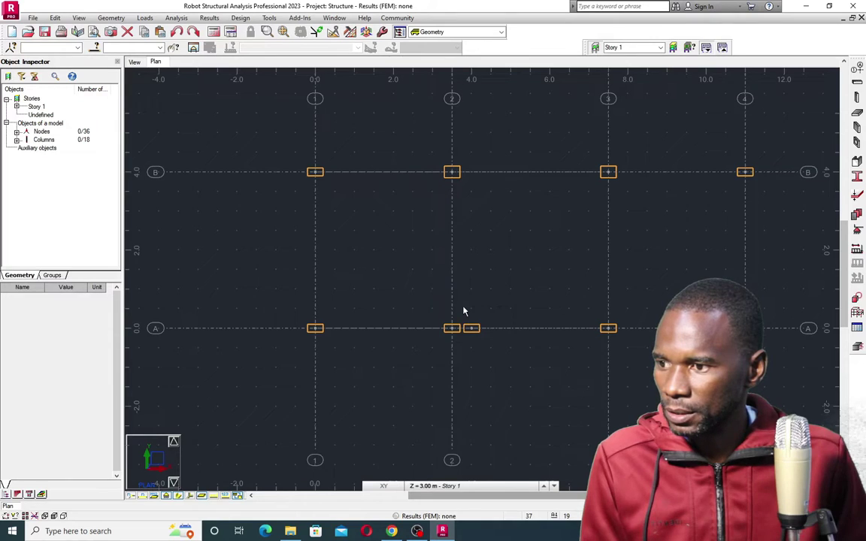
left_click(472, 328)
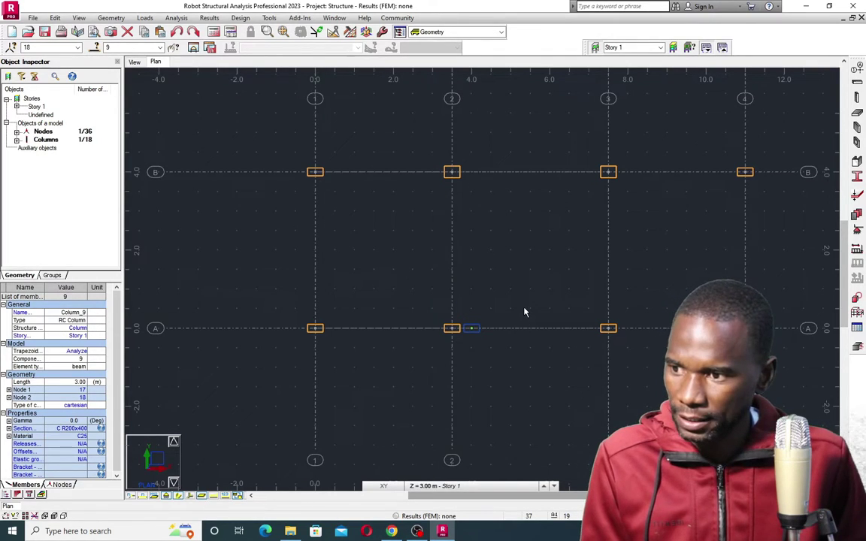
key("Delete")
scroll(488, 248, "down", 3)
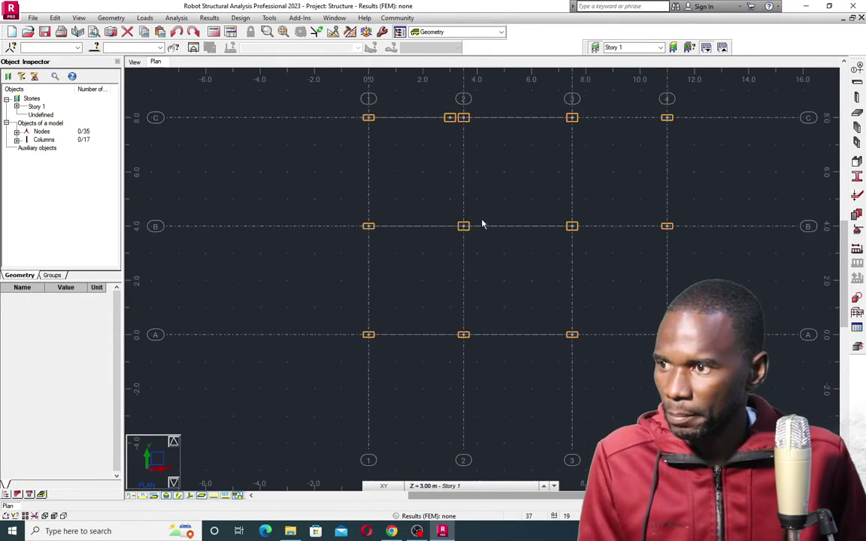
- Delete the stray column on axis C beside grid intersection C2
scroll(454, 159, "up", 6)
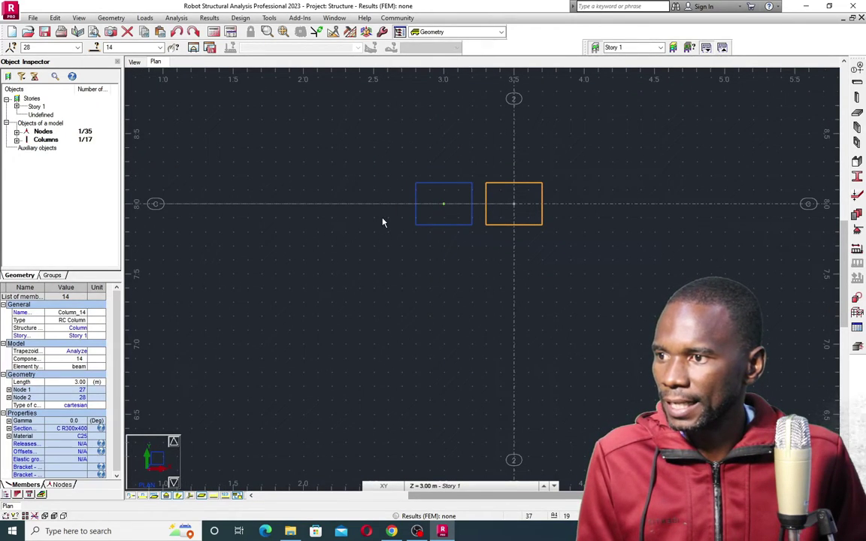
key("Delete")
scroll(409, 254, "down", 8)
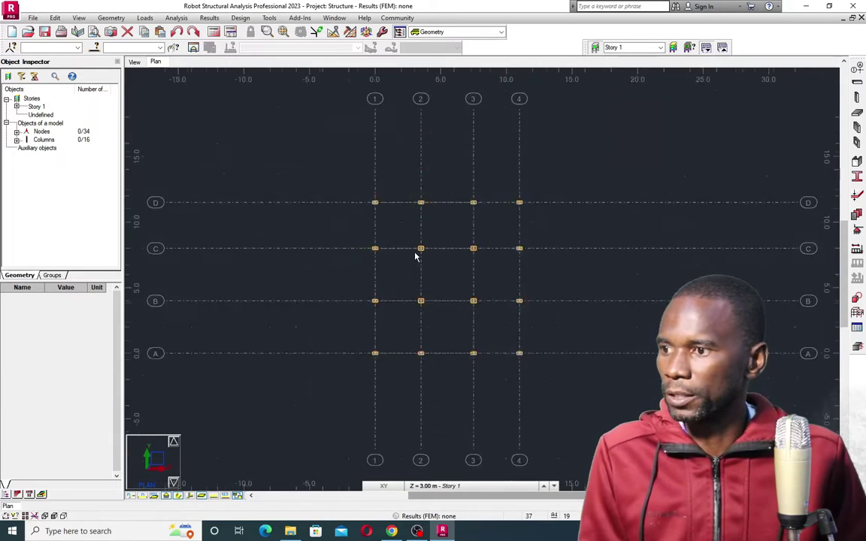
scroll(478, 276, "up", 4)
scroll(482, 313, "down", 2)
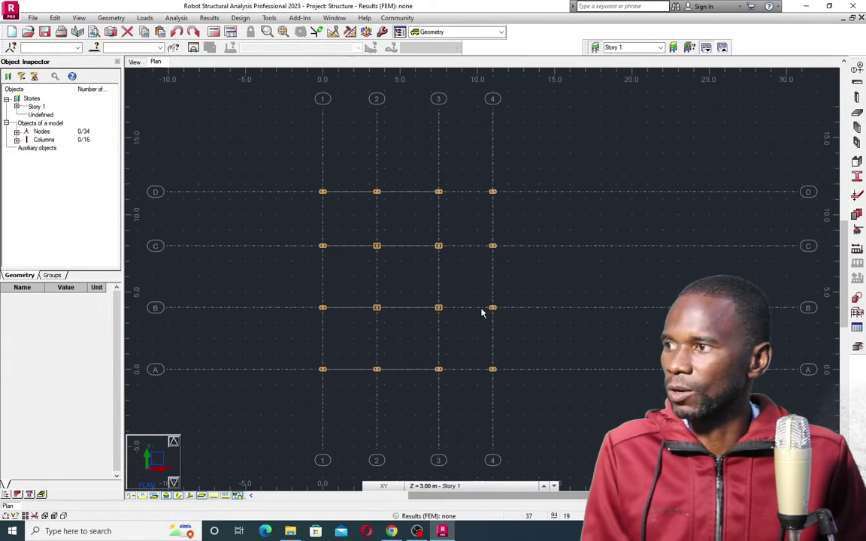
- Switch from the plan to the structure view and rotate it in 3D to see all placed columns
left_click(133, 62)
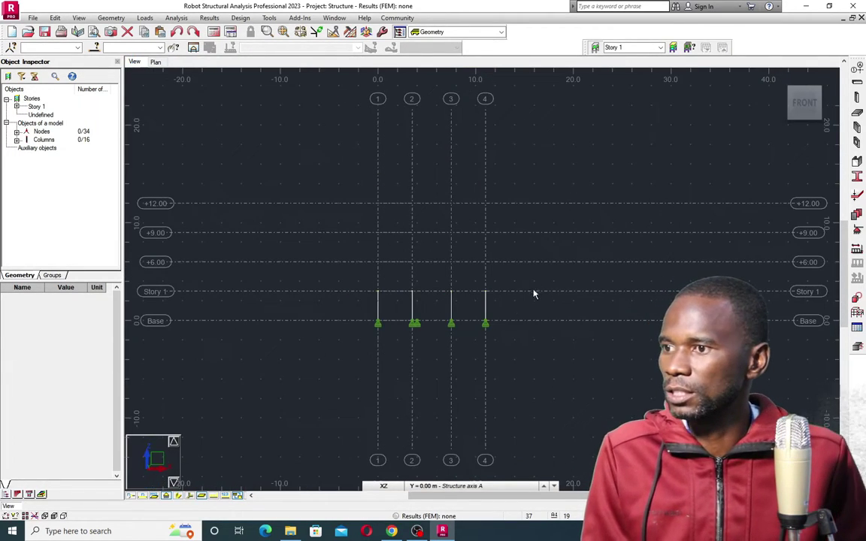
scroll(483, 255, "up", 3)
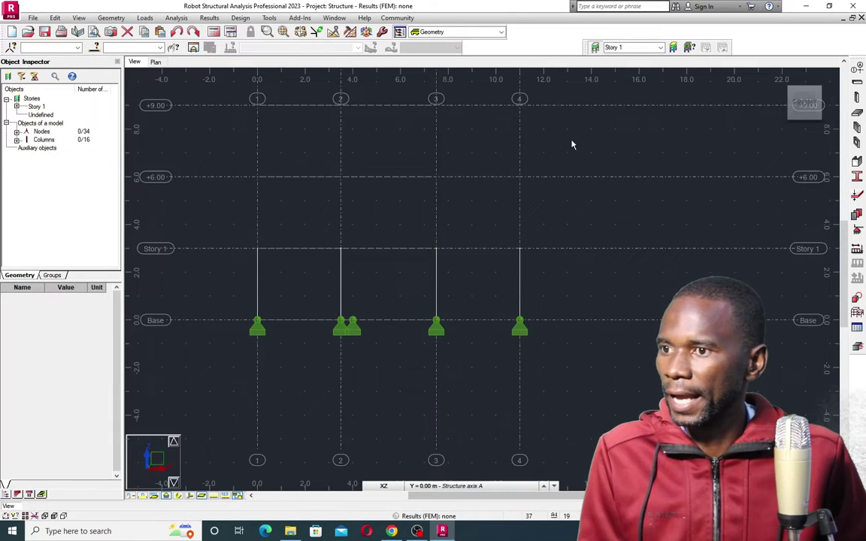
right_click(571, 144)
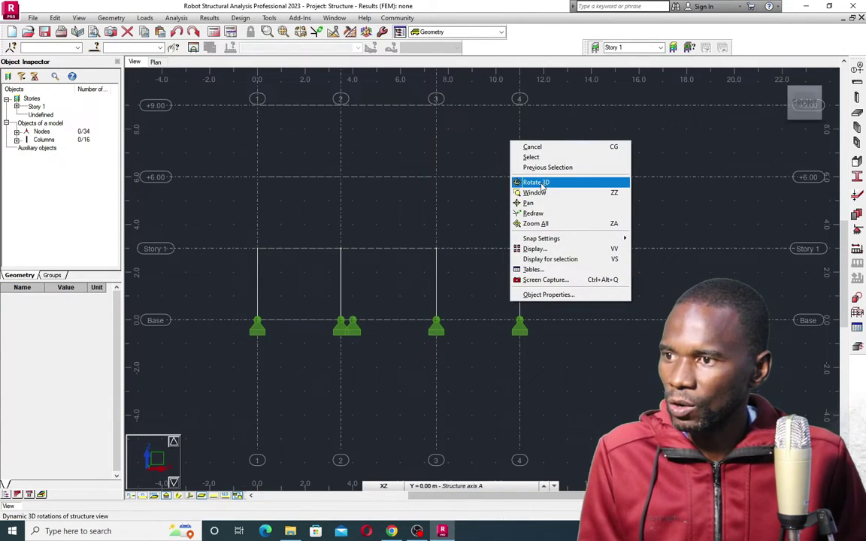
left_click(541, 182)
left_click_drag(584, 176, 437, 316)
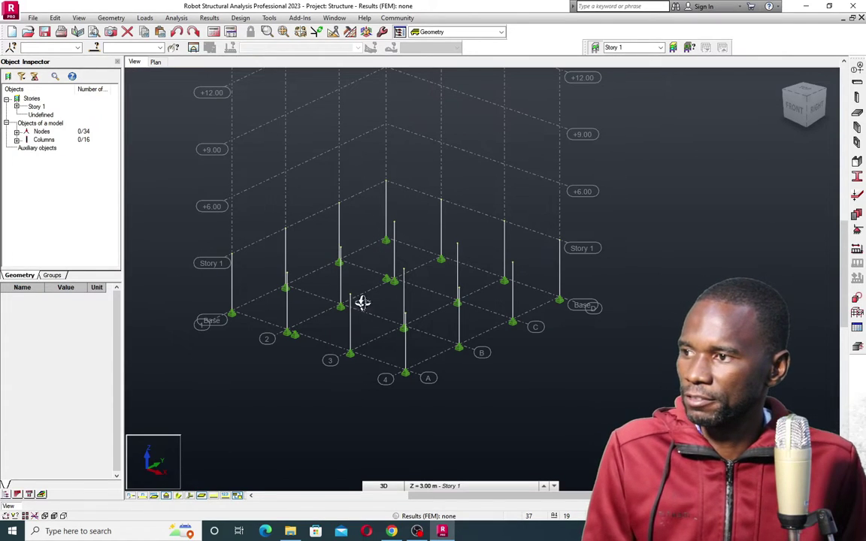
- Display the section shapes of the columns and inspect them from several angles in the 3D view
left_click(178, 500)
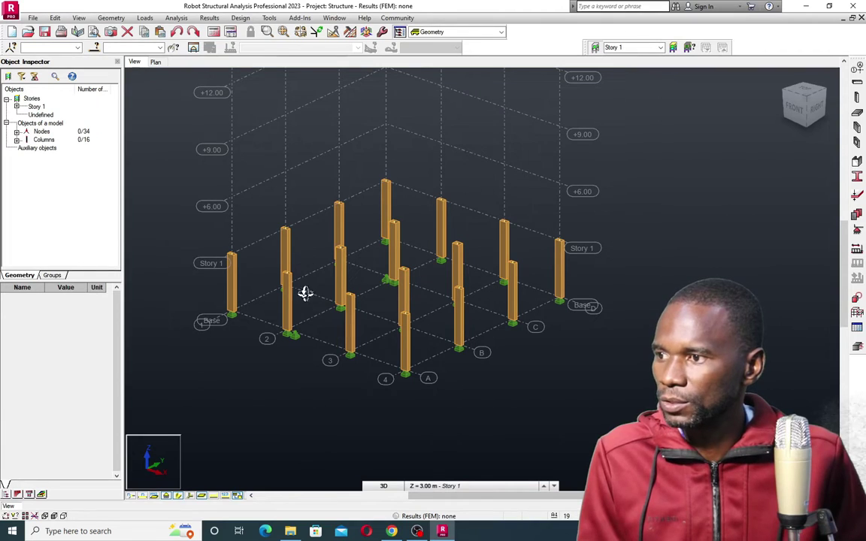
scroll(377, 315, "up", 1)
scroll(379, 303, "down", 2)
scroll(380, 270, "up", 3)
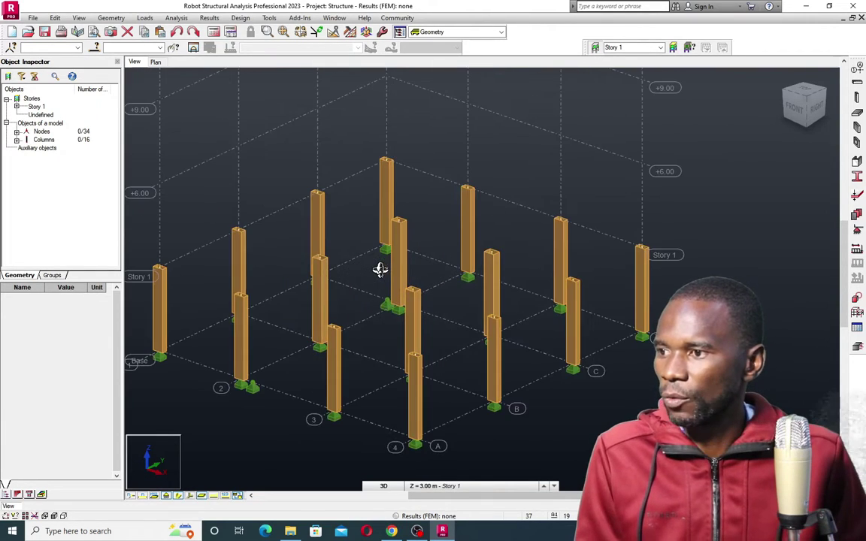
scroll(379, 270, "down", 3)
middle_click_drag(399, 261, 384, 422, "shift")
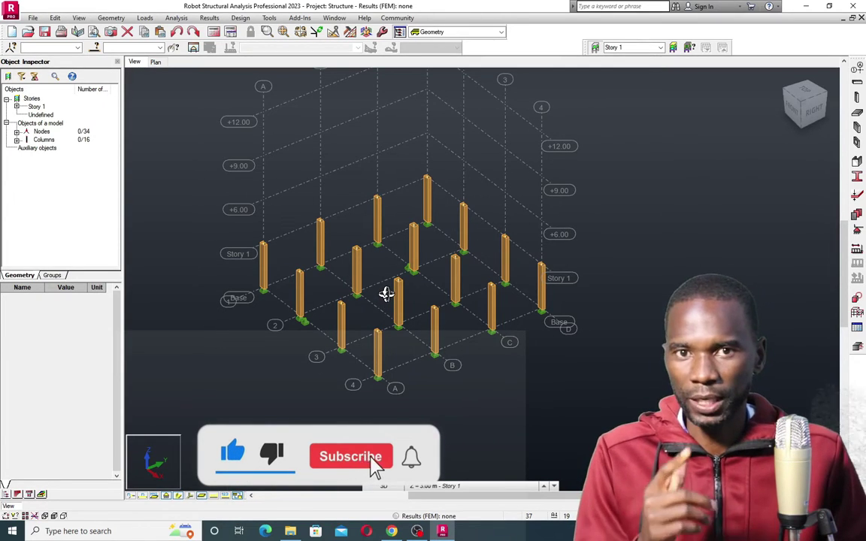
- Review the available levels in the plan view, keep Story 1 at 3.00 m and return to the 3D view
left_click(155, 62)
left_click(442, 486)
left_click(440, 486)
left_click(428, 486)
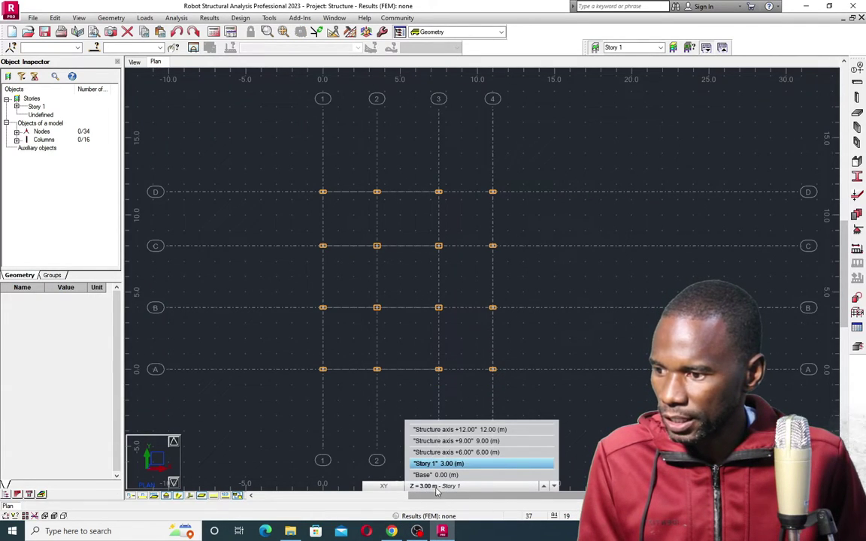
left_click(436, 487)
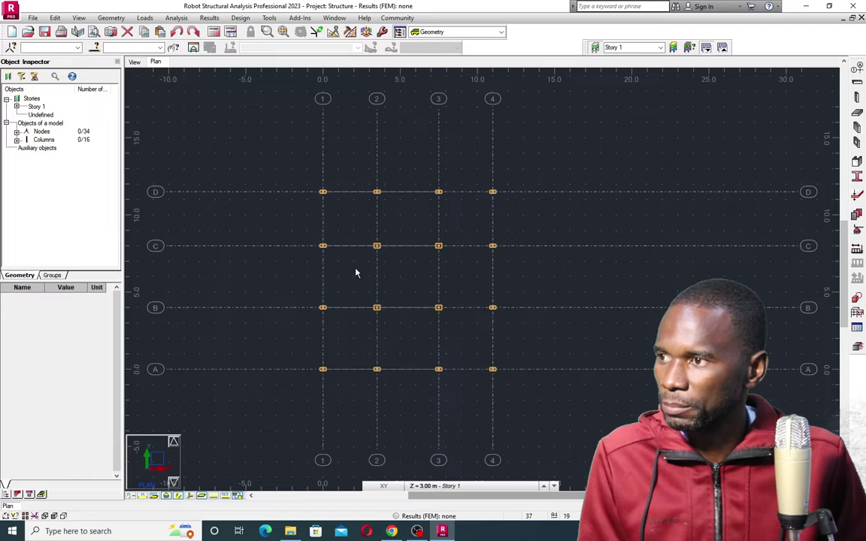
left_click(135, 63)
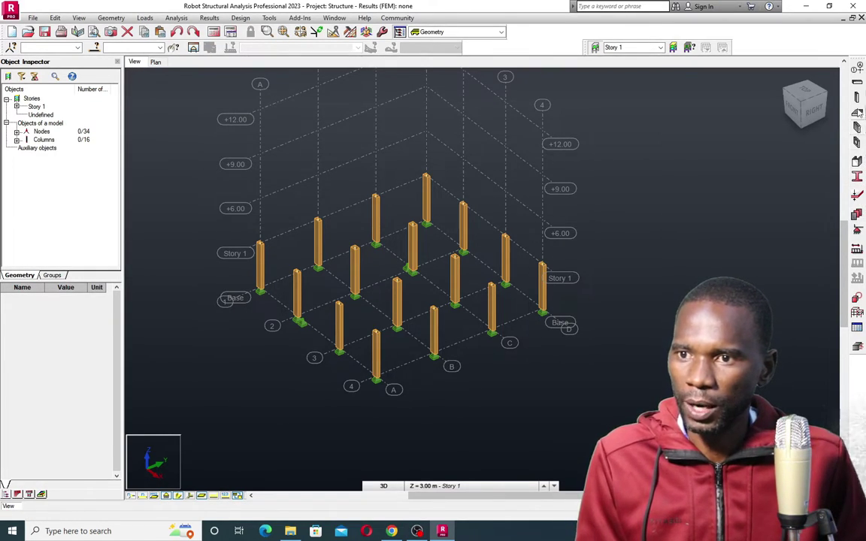
- Open the beam definition, set its section type to RC beam and check the available beam sections
left_click(857, 85)
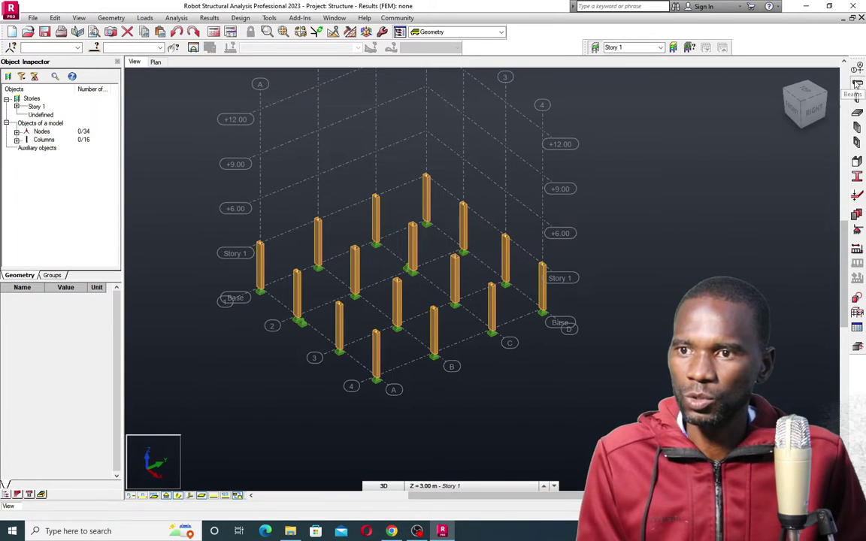
left_click_drag(767, 68, 677, 119)
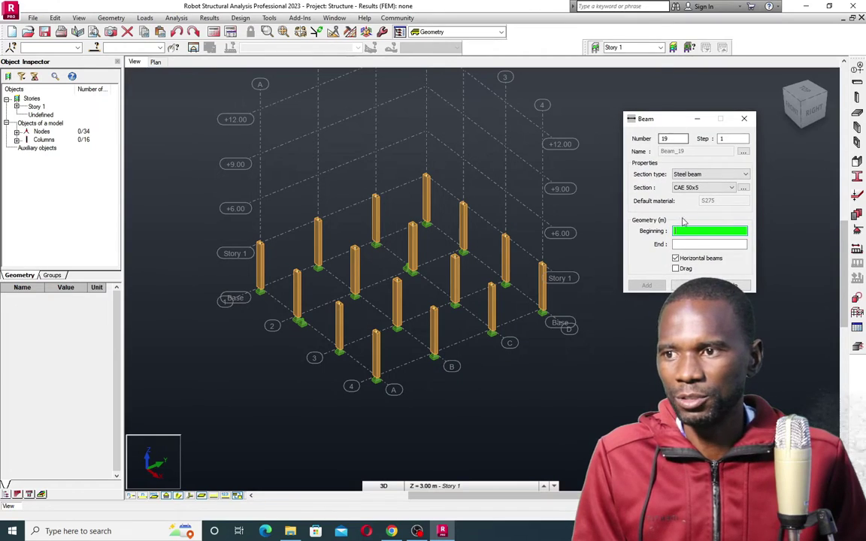
left_click(744, 175)
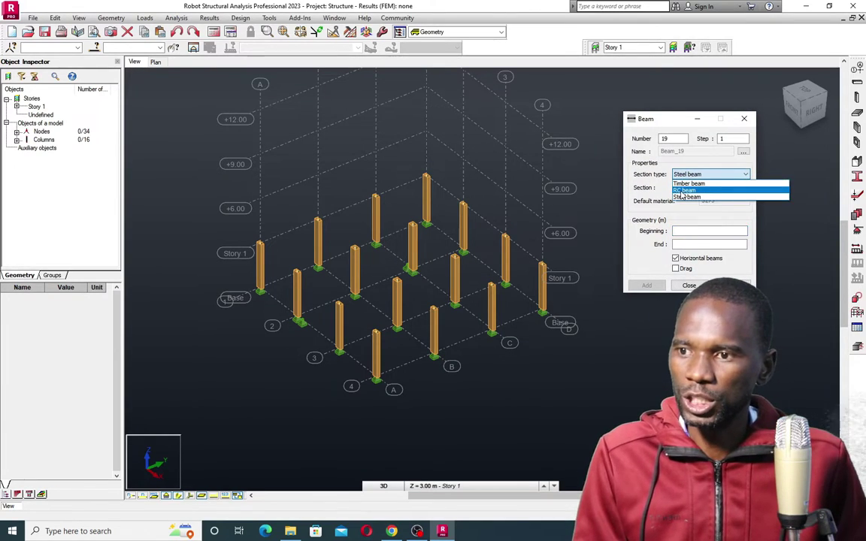
left_click(732, 190)
left_click(732, 188)
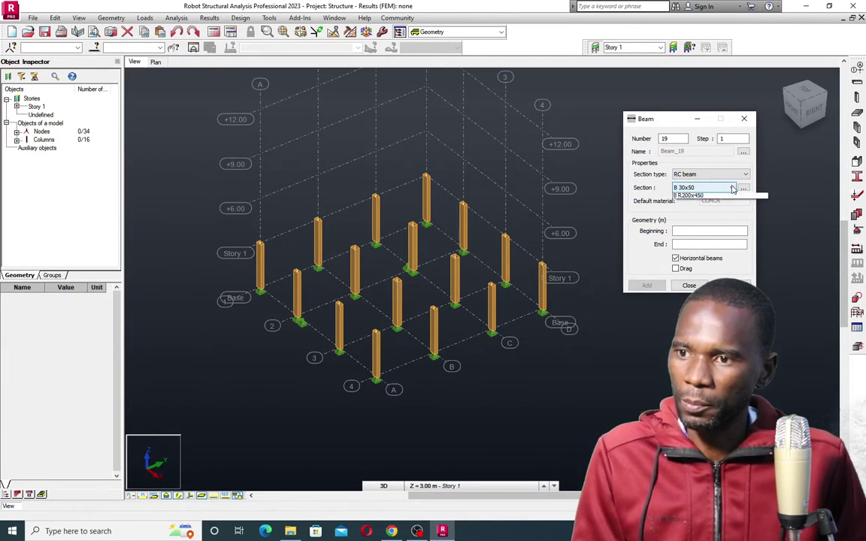
left_click(732, 188)
left_click(732, 188)
left_click(733, 188)
- Examine the material, section type, gamma angle and b and h dimension settings for a new RC beam section without adding one
left_click(743, 188)
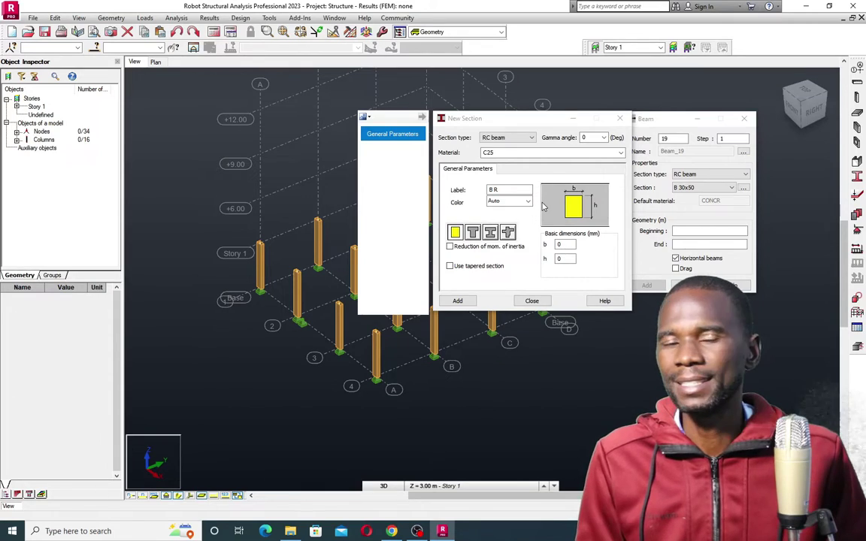
left_click(621, 154)
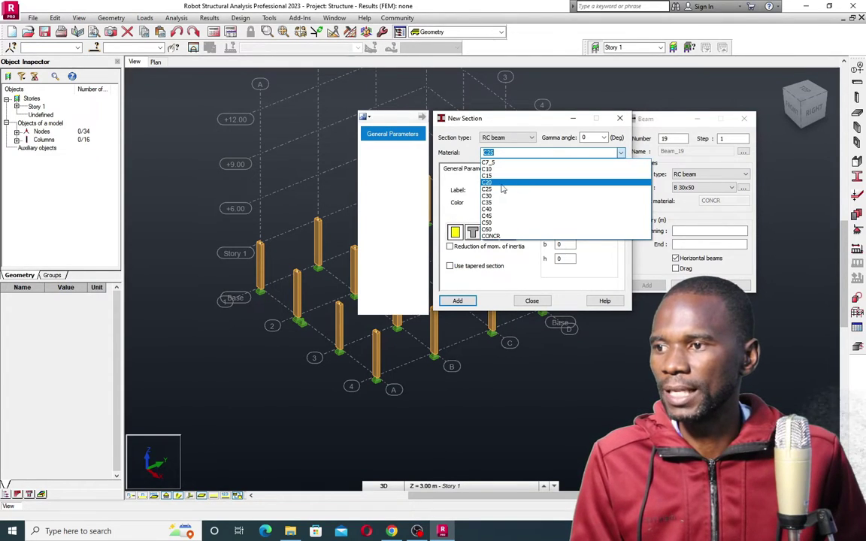
left_click(621, 154)
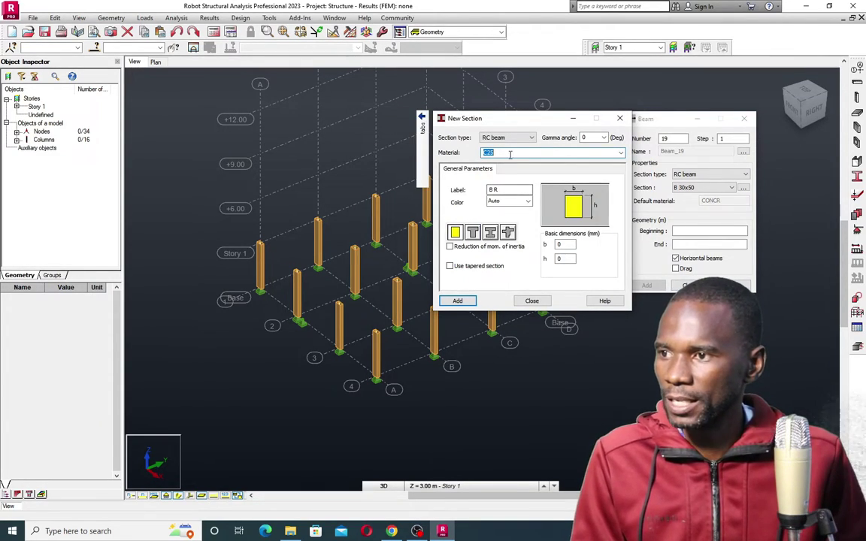
left_click(530, 139)
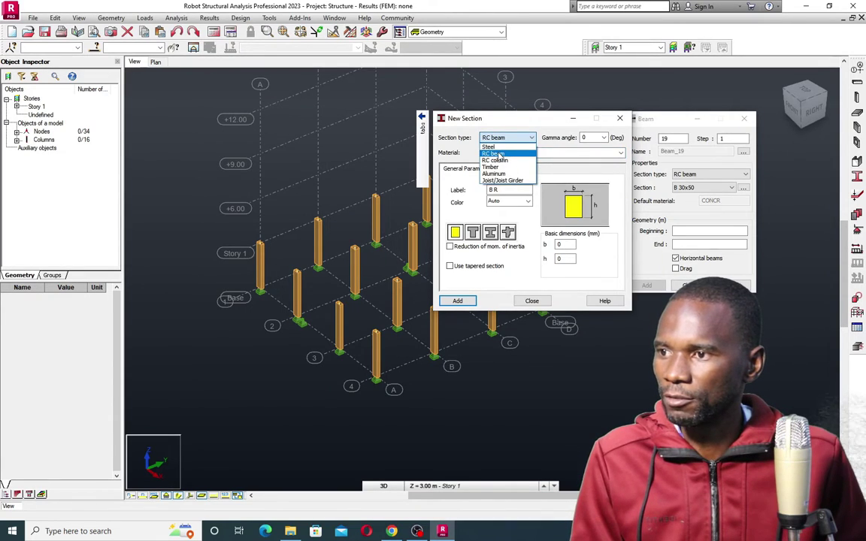
left_click(502, 147)
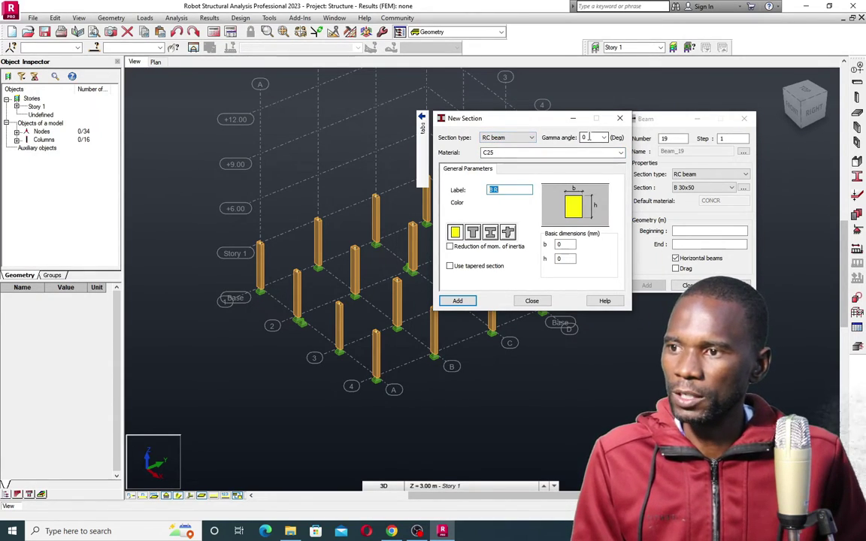
left_click(603, 138)
left_click(604, 139)
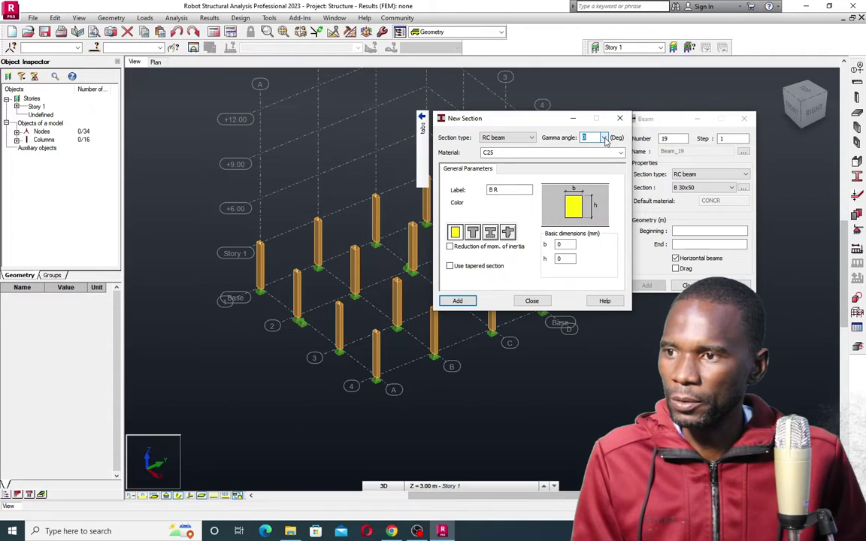
double_click(564, 258)
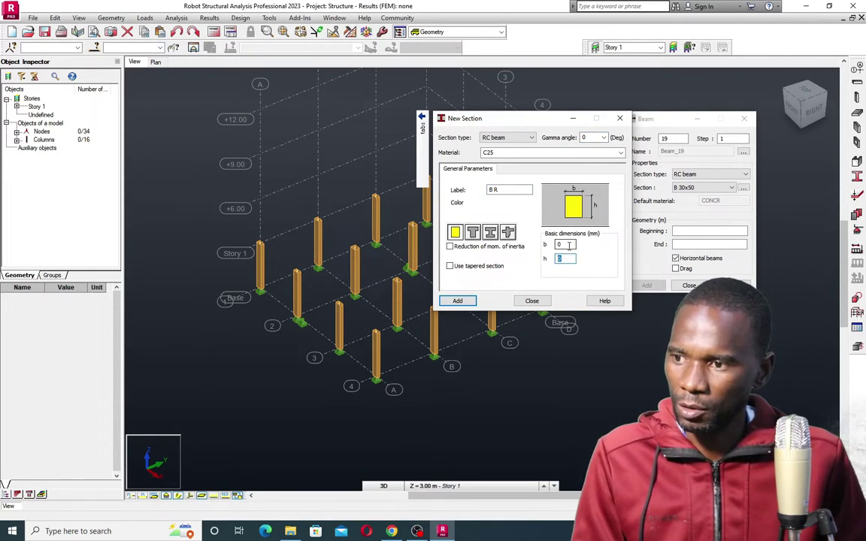
double_click(569, 244)
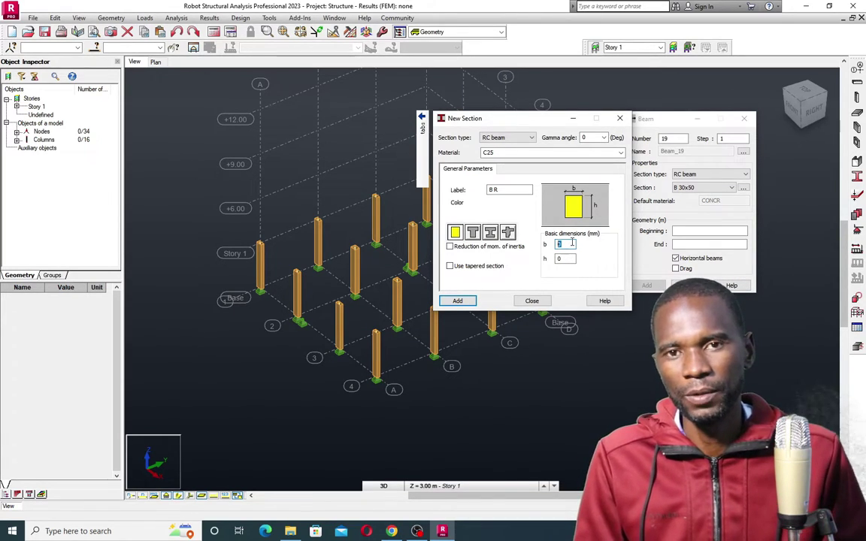
left_click(532, 300)
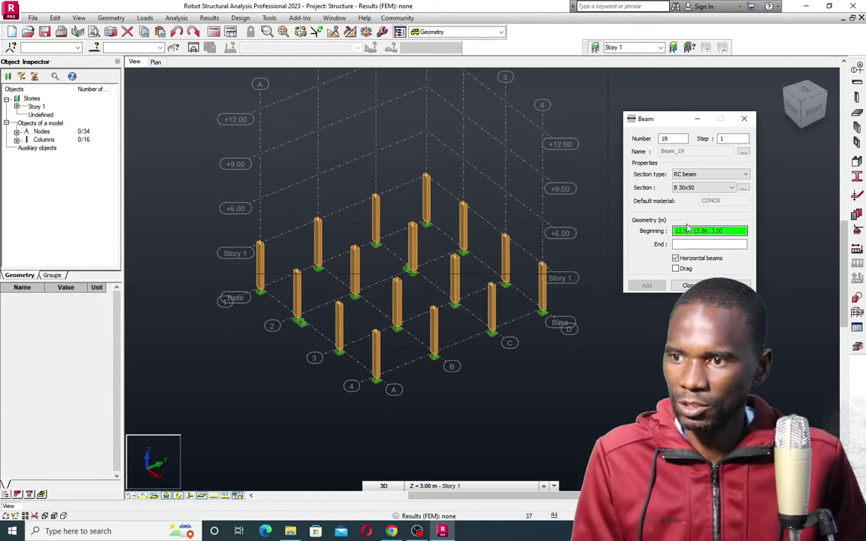
- Choose section B R200x400, enable continuous beam drawing with Drag, and place Story 1 beams along axis 1 from A to D
left_click(731, 187)
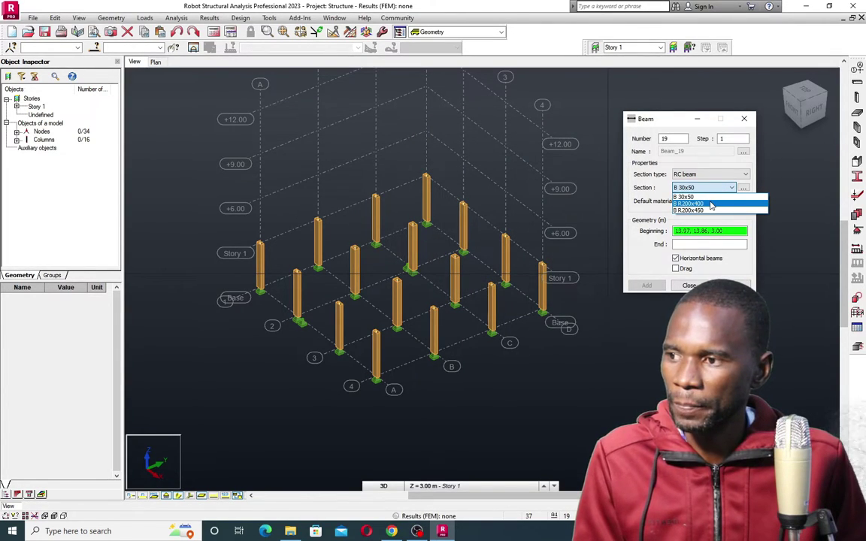
left_click(710, 203)
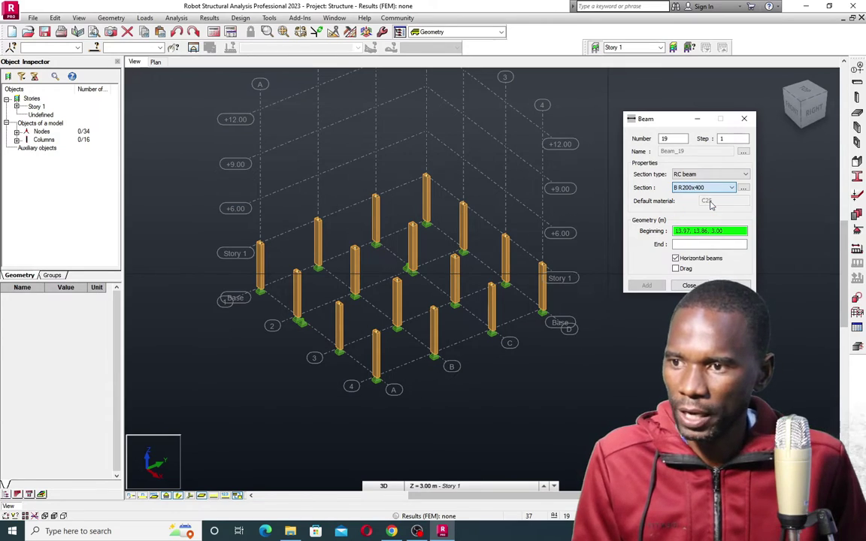
left_click(676, 269)
scroll(278, 246, "up", 3)
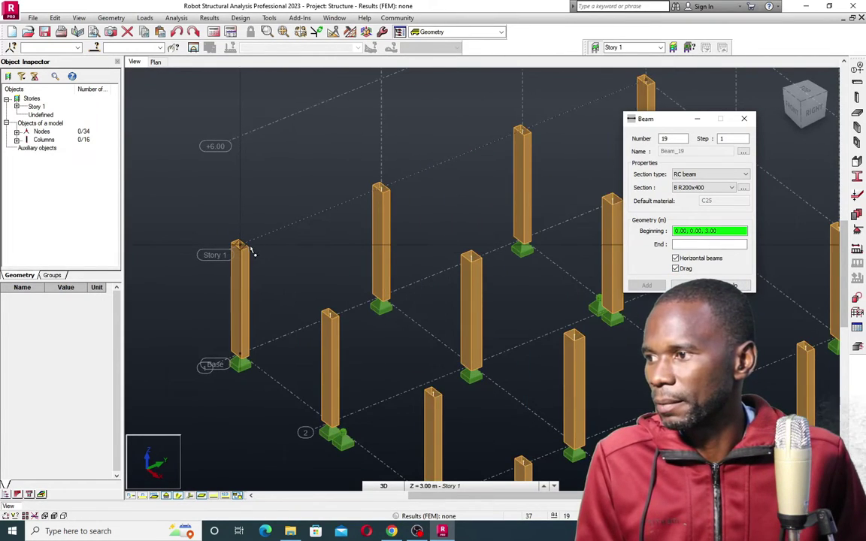
mouse_move(240, 246)
left_mouse_down()
mouse_move(392, 209)
mouse_move(392, 189)
mouse_move(384, 188)
left_mouse_up()
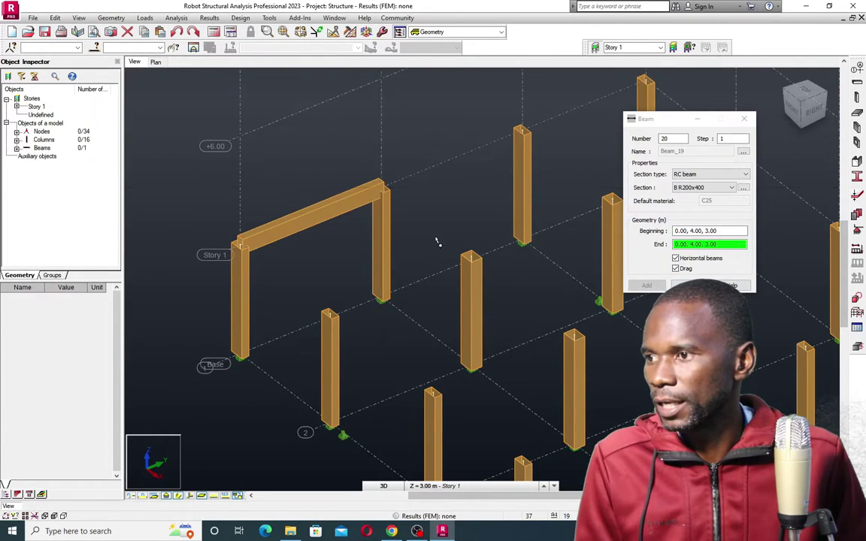
scroll(443, 235, "down", 3)
left_click_drag(329, 229, 455, 181)
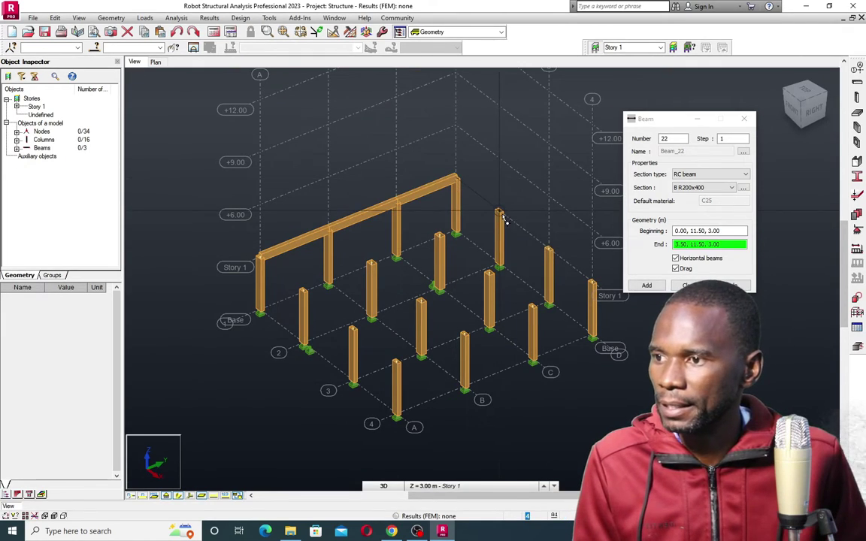
- Continue the B R200x400 beams column by column along axes D, 4 and A to close the Story 1 perimeter at A1
left_click(502, 216)
left_click(548, 249)
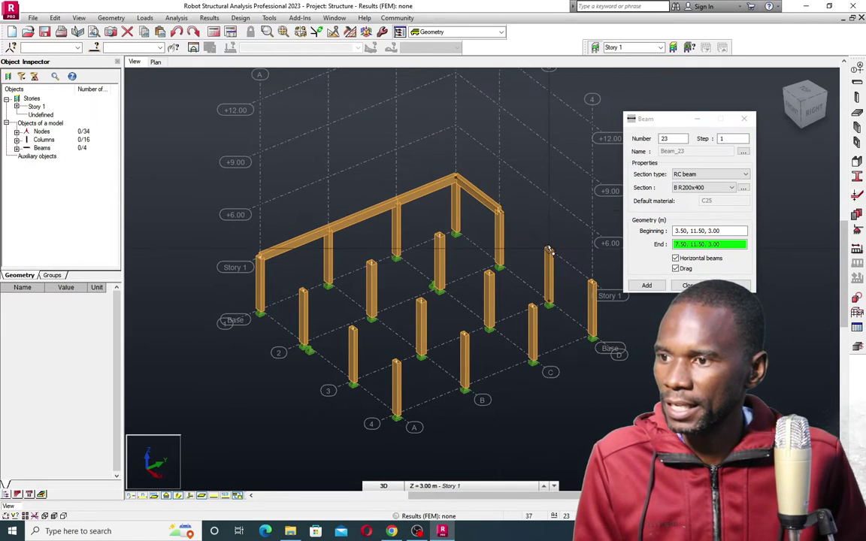
left_click(593, 285)
left_click(533, 304)
left_click(465, 336)
left_click(396, 359)
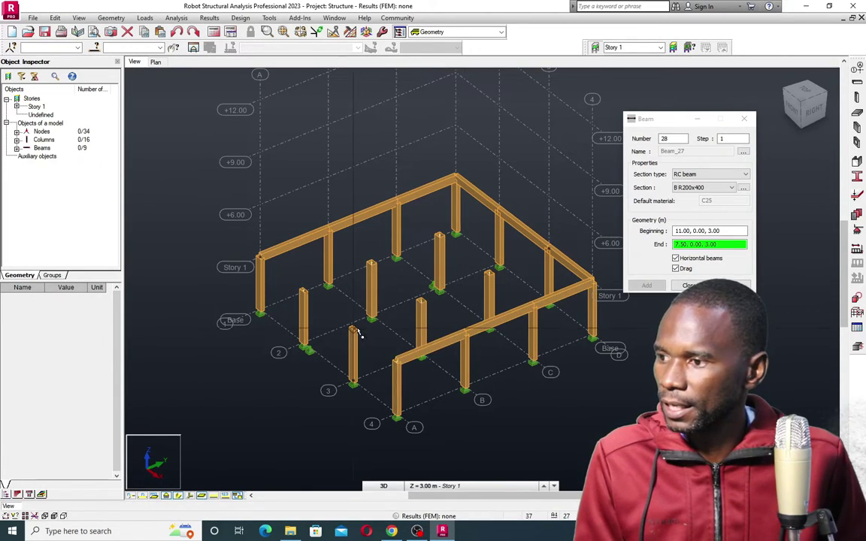
left_click(303, 290)
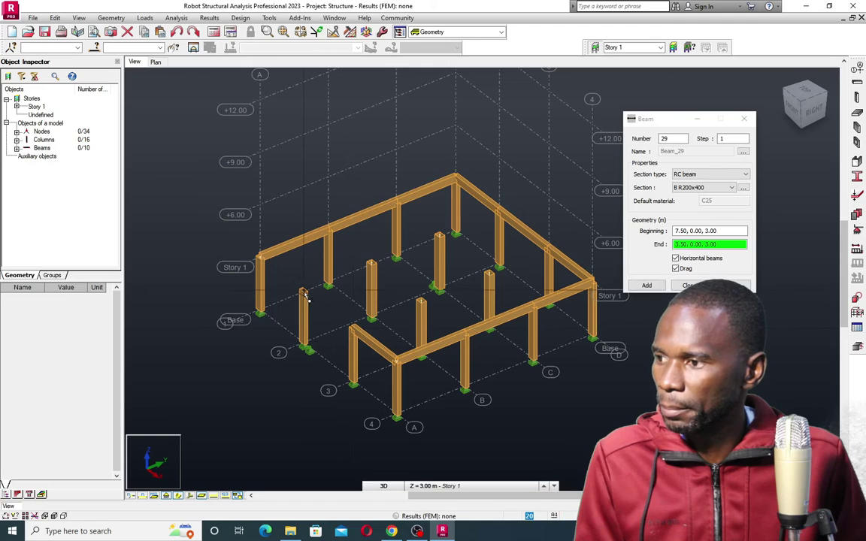
left_click(260, 258)
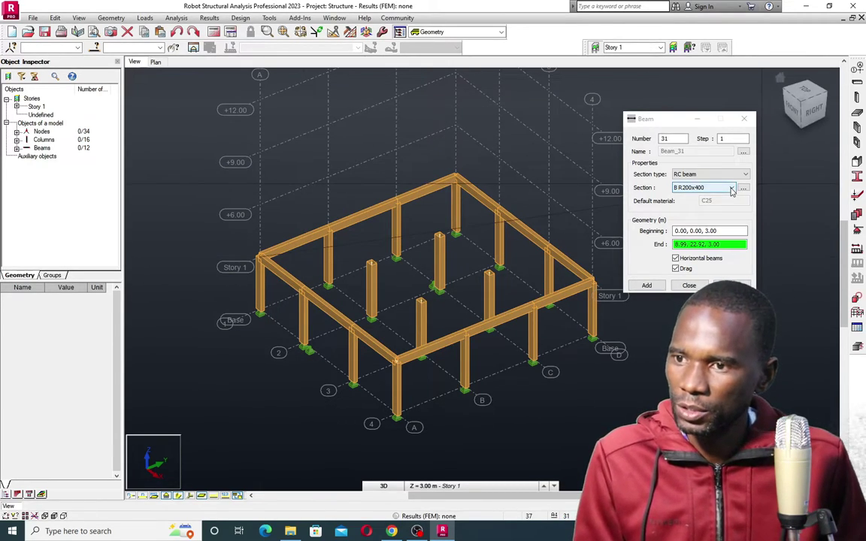
- Switch the beam section to B R200x450 and place interior beams along axis 2 from A to D, ending the chain there
left_click(731, 187)
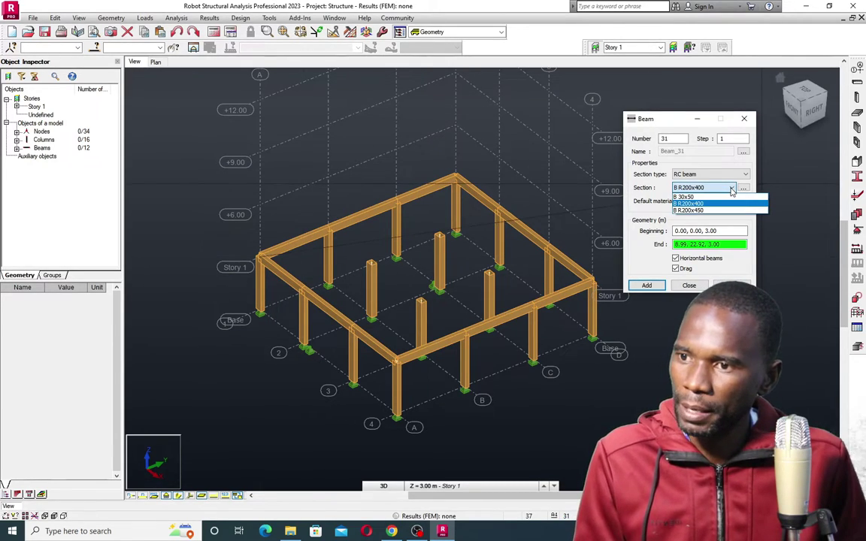
left_click(693, 211)
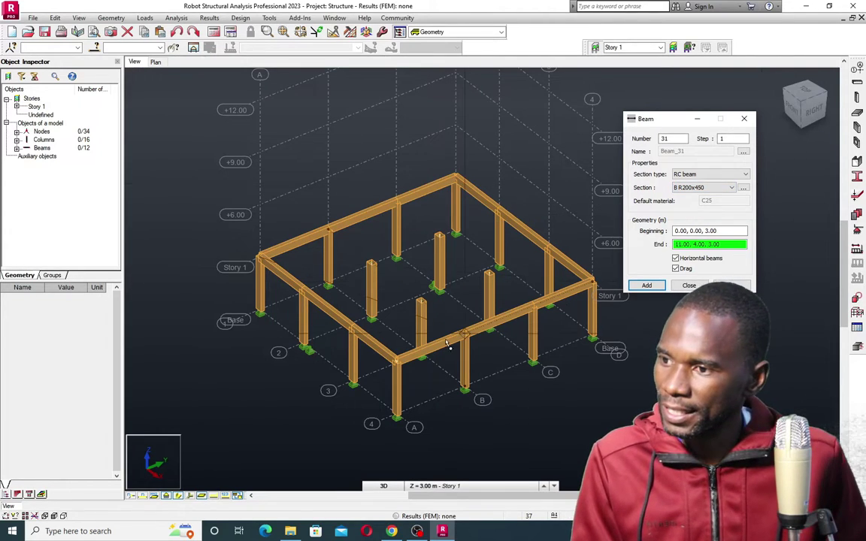
left_click(303, 293)
left_click(371, 263)
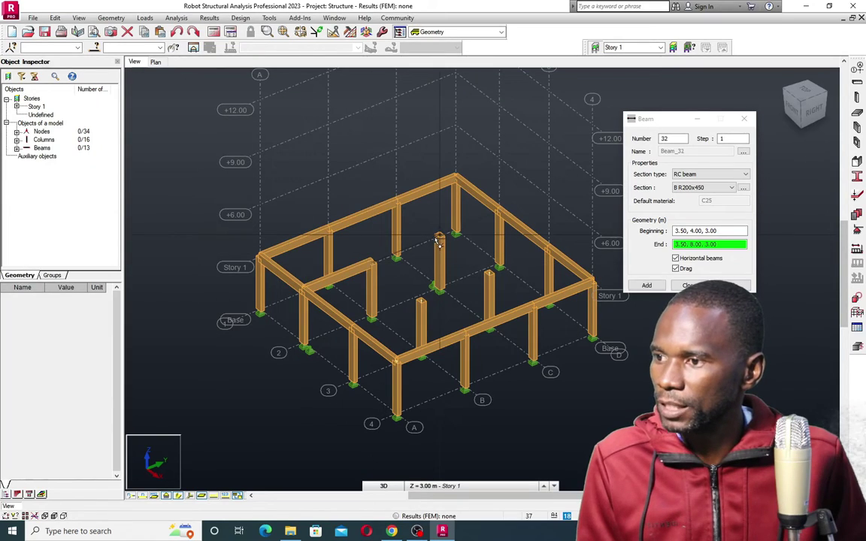
left_click(439, 241)
left_click(499, 211)
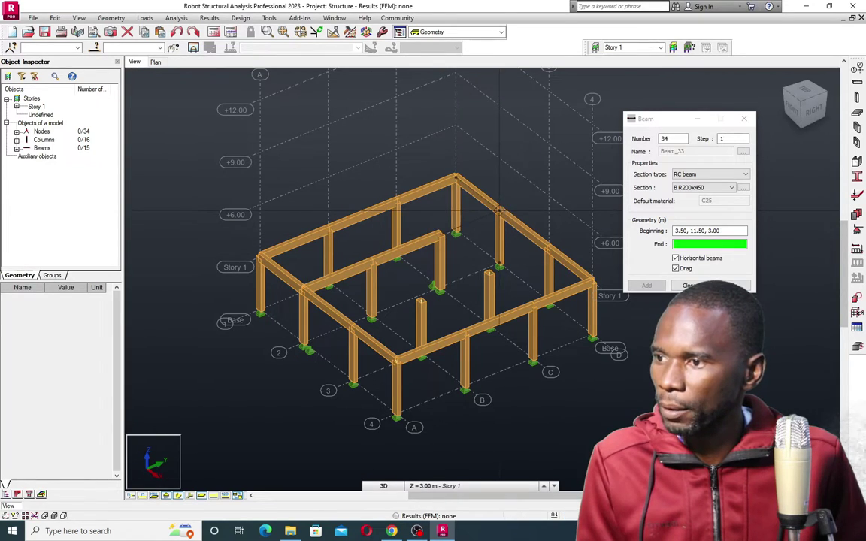
right_click(506, 190)
left_click(508, 195)
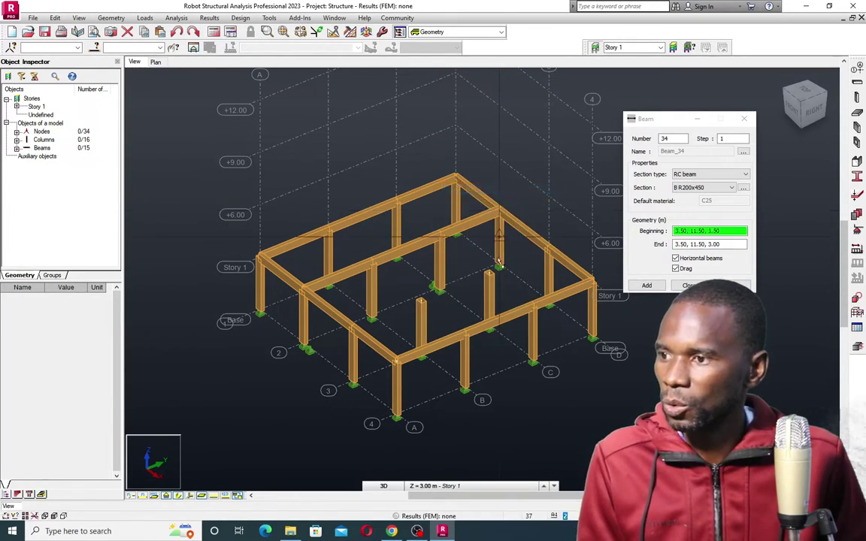
- Place B R200x450 interior beams along axis 3 from A to D and end the chain at the axis D column
left_click(357, 330)
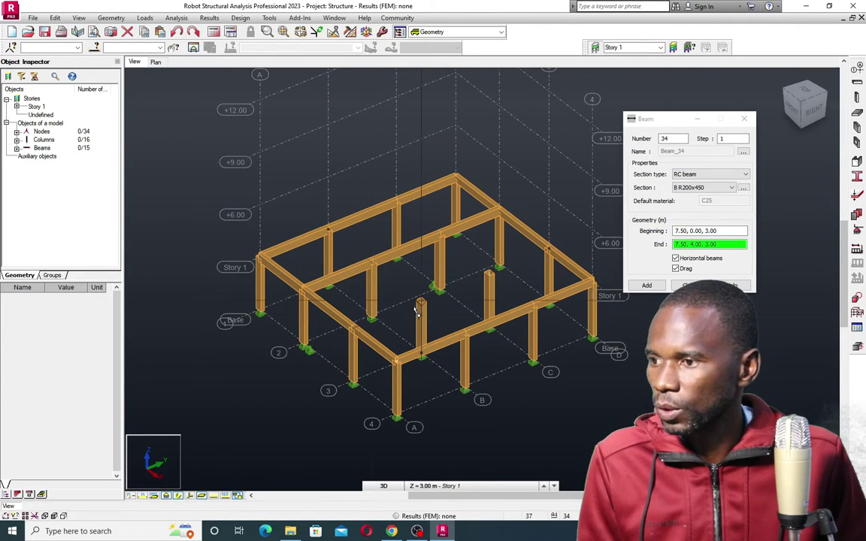
left_click(421, 308)
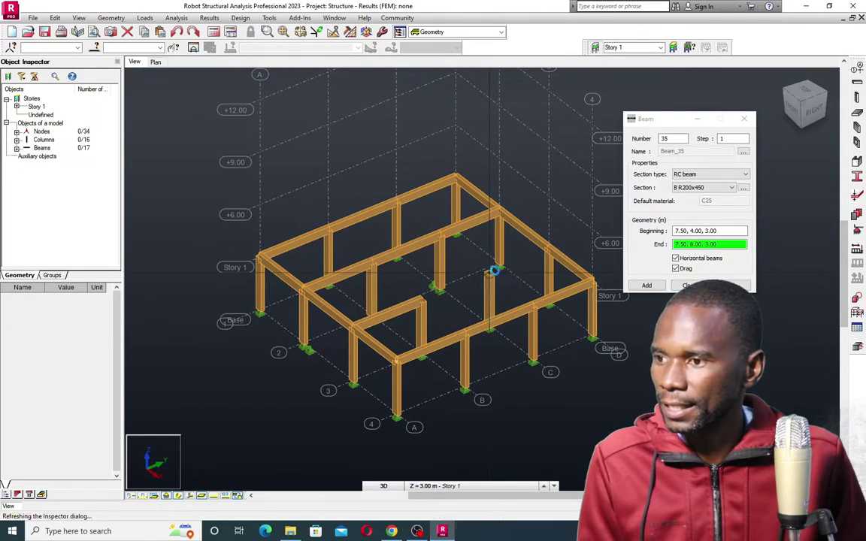
left_click(489, 276)
left_click(545, 254)
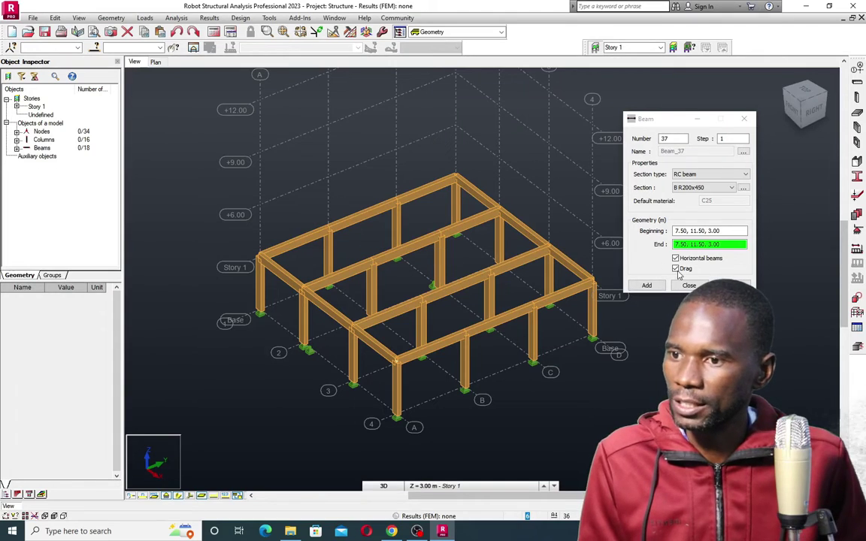
right_click(518, 199)
left_click(492, 213)
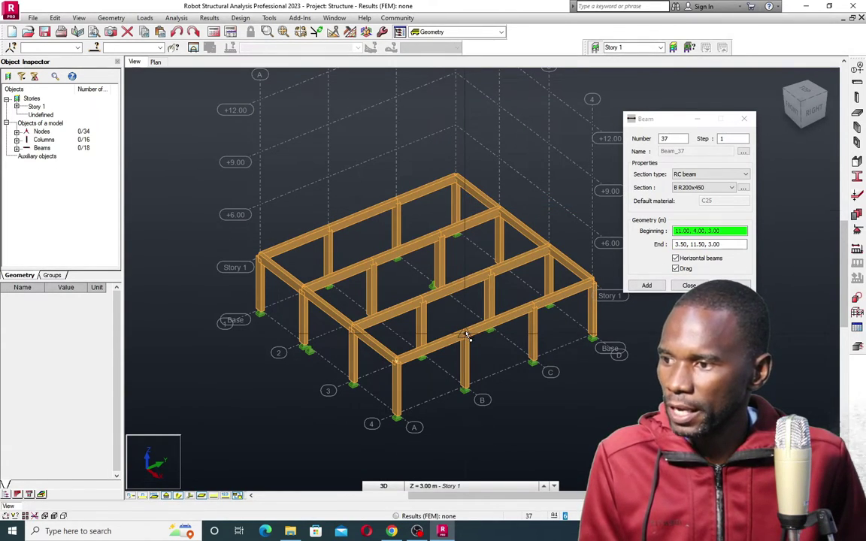
- Switch the beam section back to B R200x400 and place interior beams along axis B from axis 4 to axis 1
left_click(732, 189)
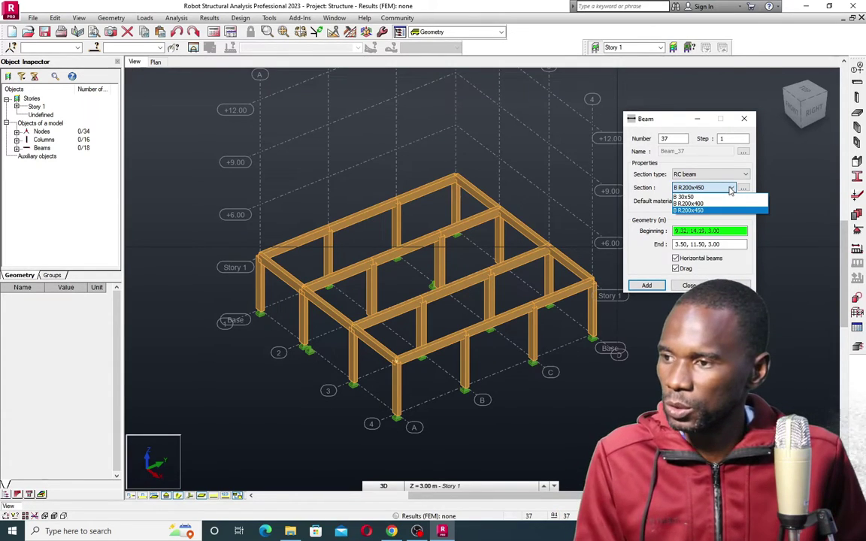
left_click(703, 203)
left_click(472, 342)
left_click(425, 303)
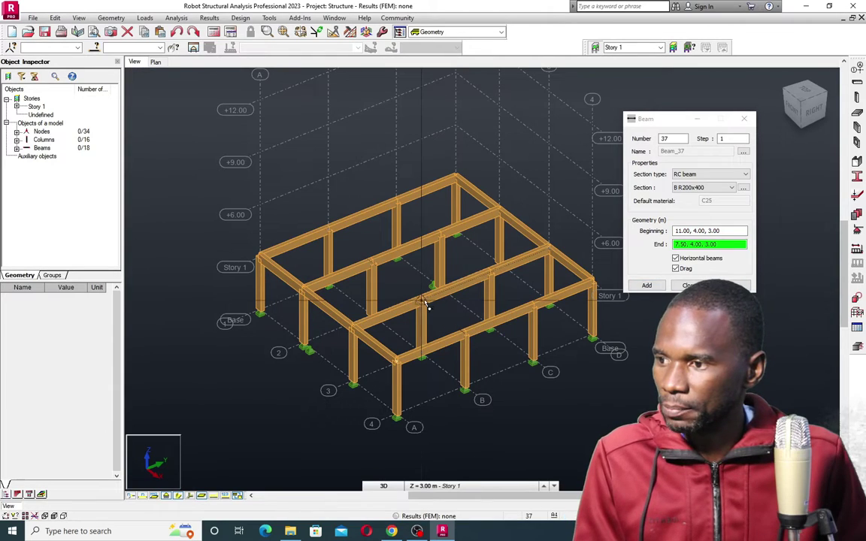
left_click(376, 266)
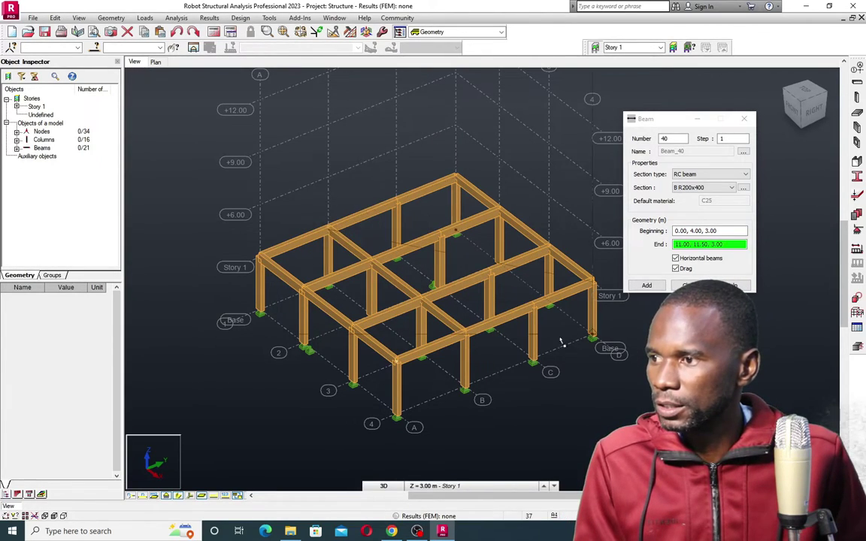
scroll(312, 235, "up", 2)
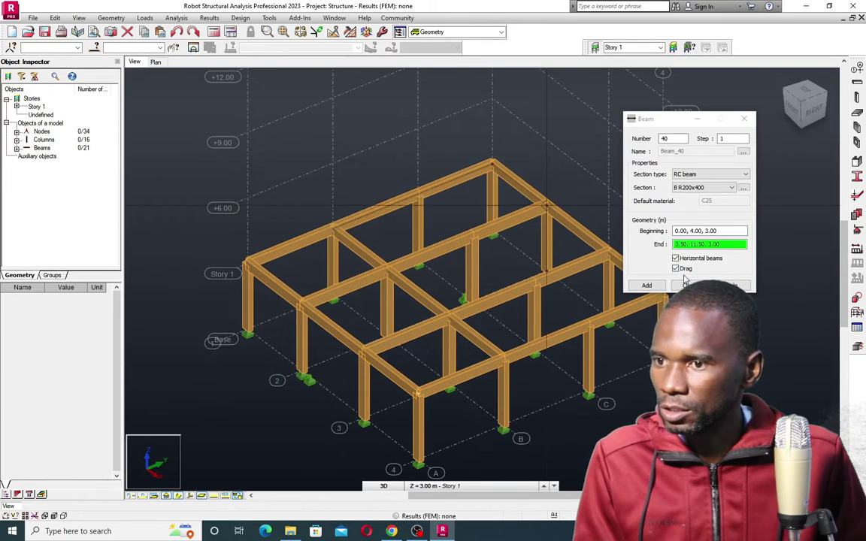
- End the axis B beam chain and place B R200x400 interior beams along axis C from axis 4 to axis 1
right_click(370, 179)
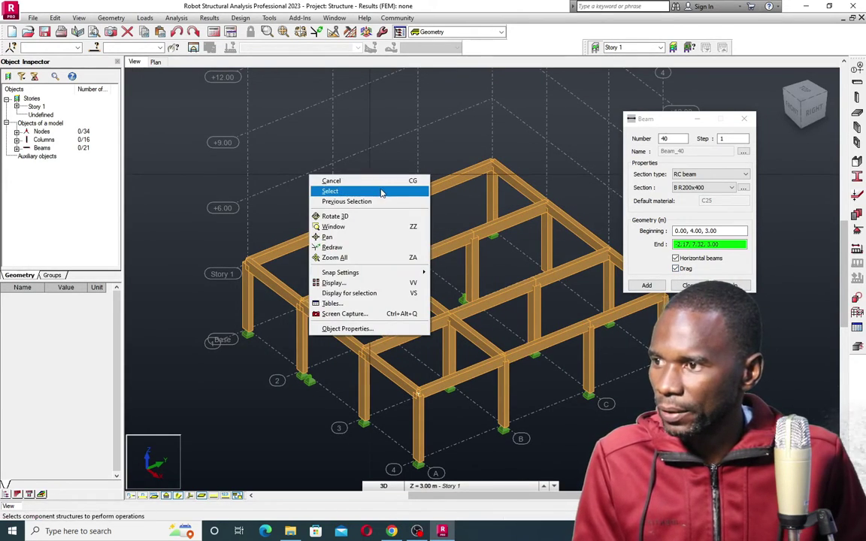
left_click(367, 182)
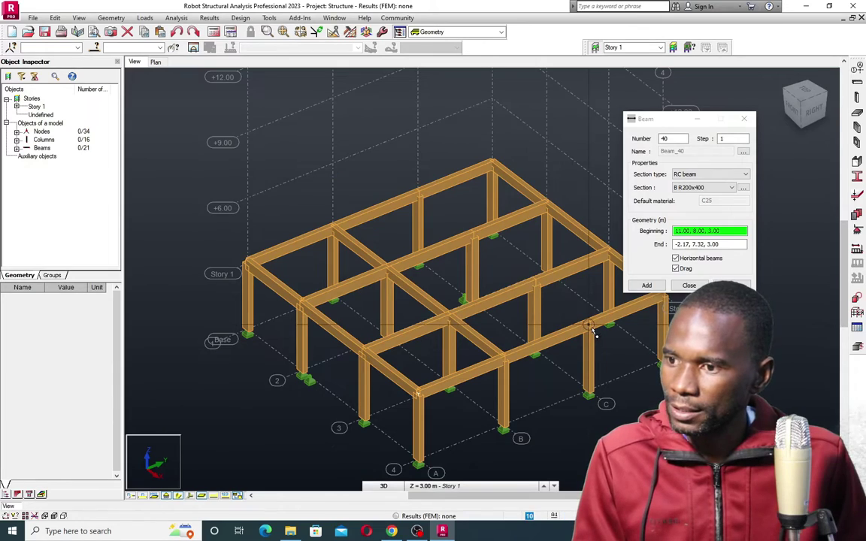
left_click(532, 305)
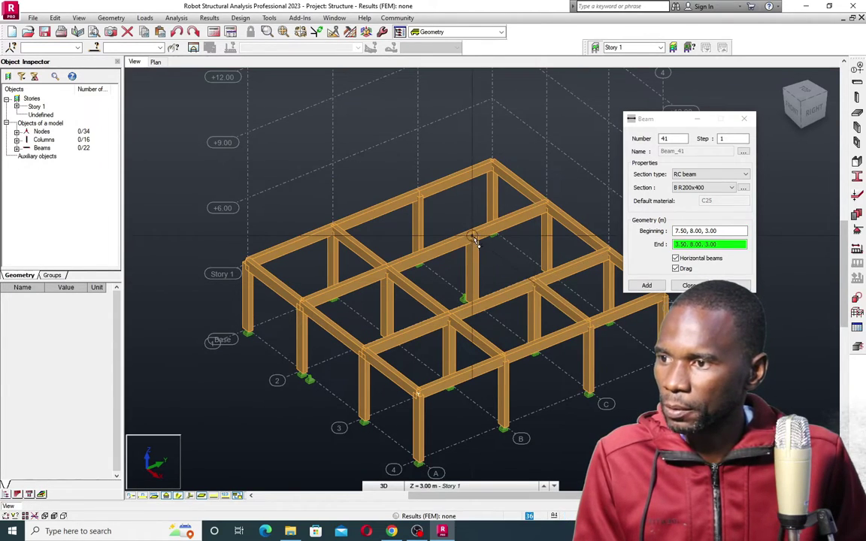
left_click(435, 218)
left_click(377, 178)
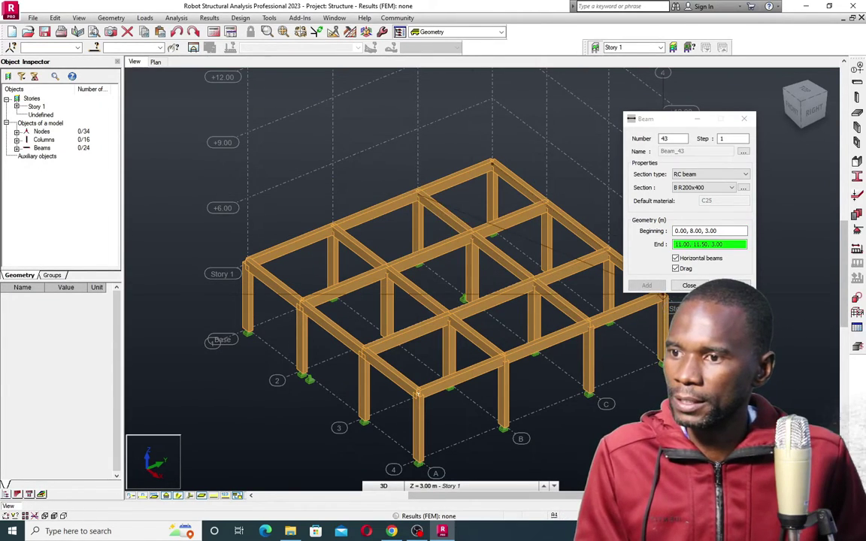
key("Escape")
scroll(518, 290, "down", 3)
scroll(518, 289, "up", 2)
scroll(493, 291, "down", 2)
scroll(492, 291, "up", 3)
scroll(451, 278, "down", 3)
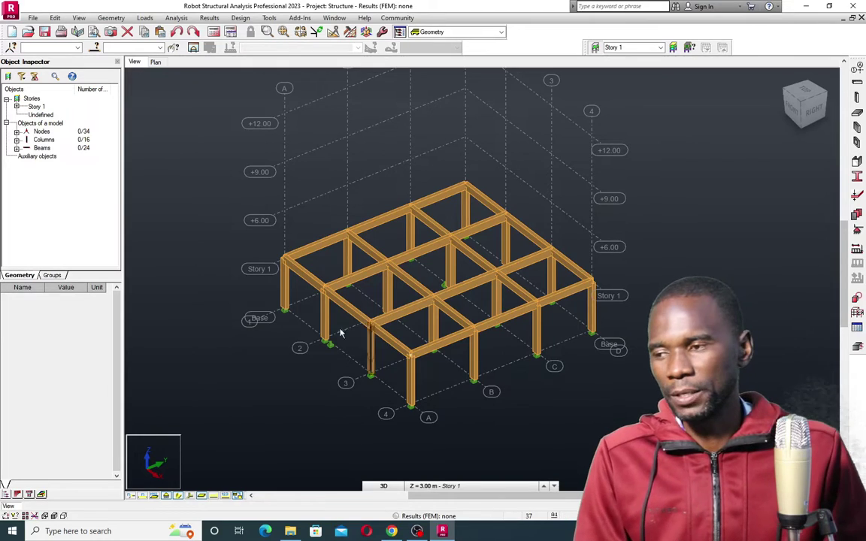
scroll(474, 285, "down", 1)
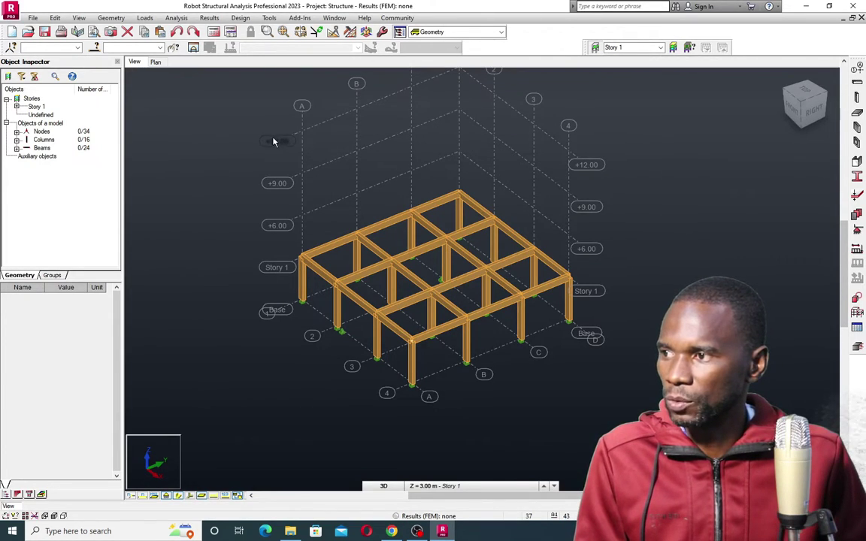
scroll(423, 273, "up", 2)
scroll(421, 273, "down", 2)
scroll(383, 261, "up", 1)
scroll(383, 261, "down", 1)
scroll(423, 281, "up", 1)
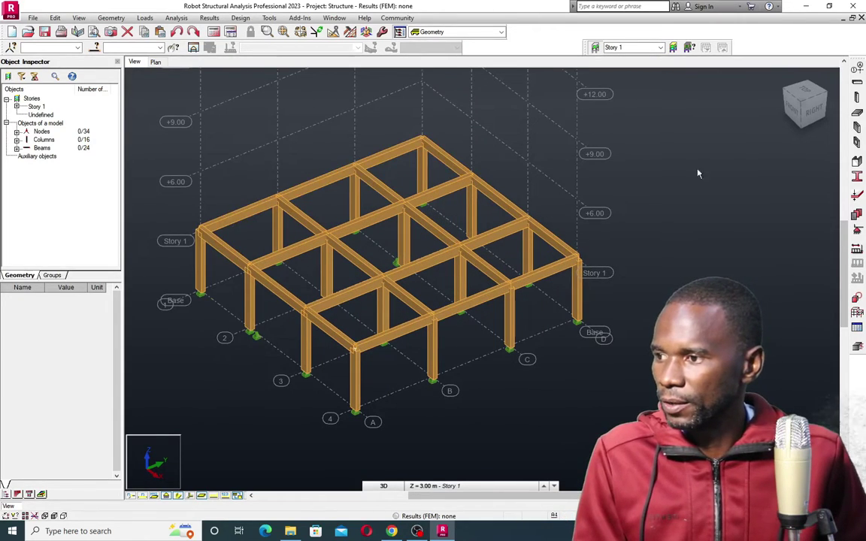
- Start a floor definition and create a new homogeneous slab thickness labelled DS
left_click(857, 113)
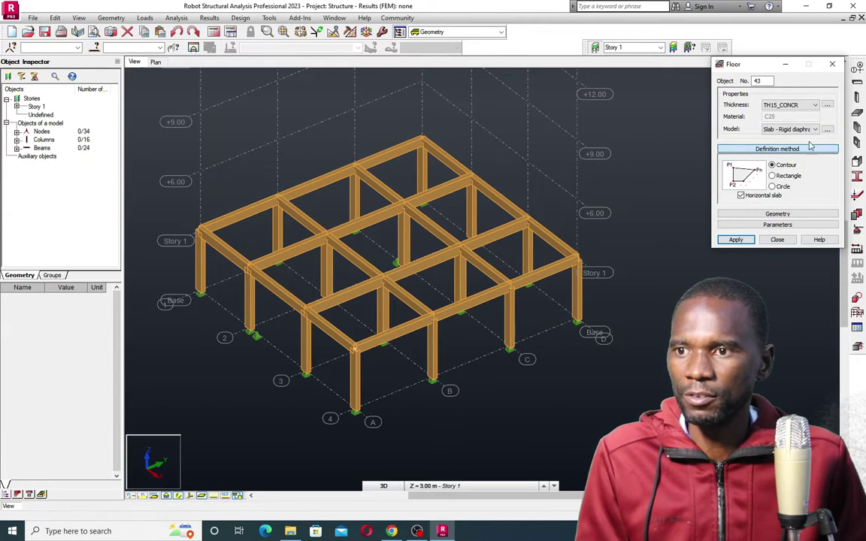
left_click(815, 104)
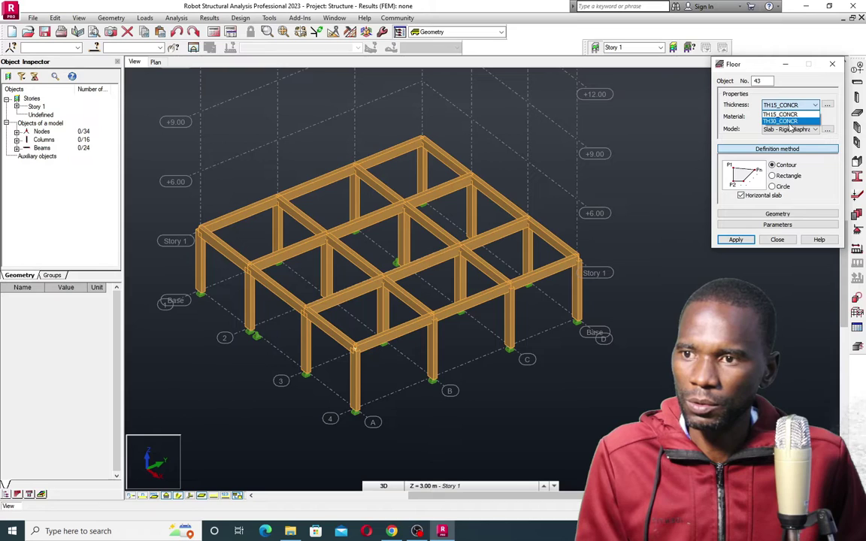
left_click(828, 105)
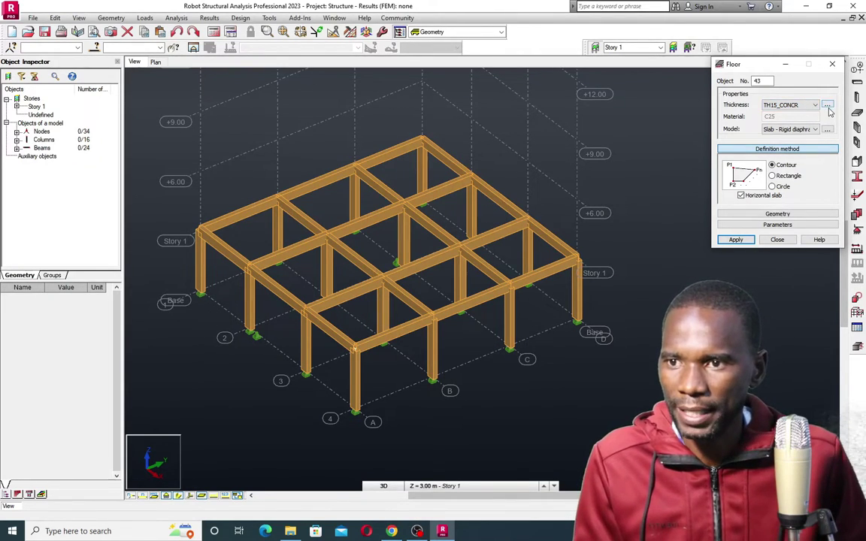
left_click(828, 105)
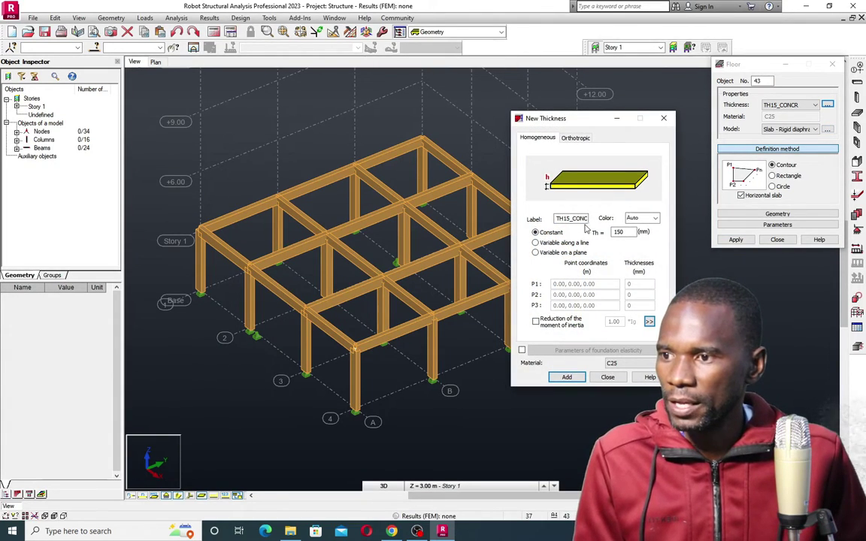
double_click(557, 217)
left_click_drag(558, 218, 588, 218)
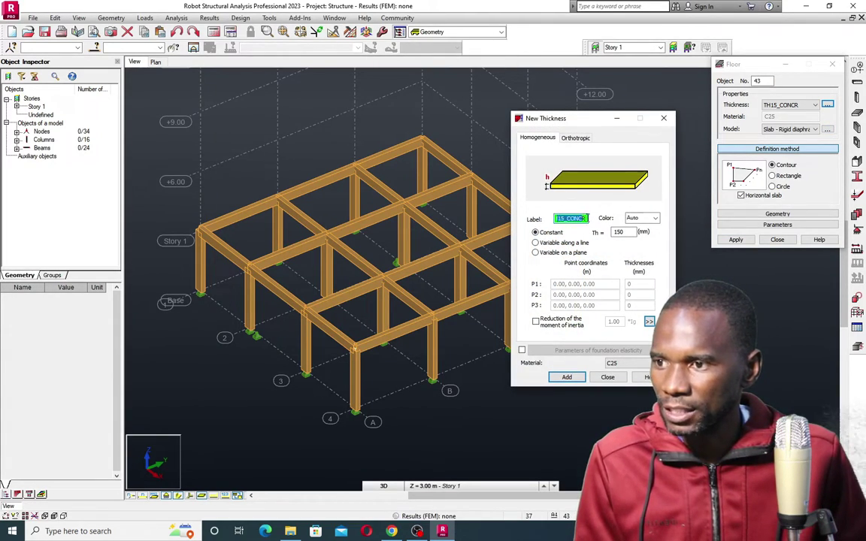
type("DS")
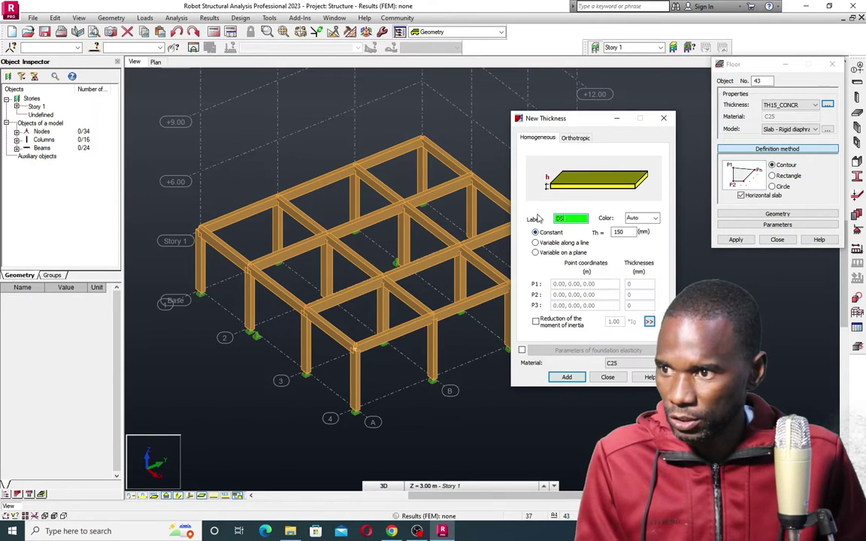
- Set the DS thickness to a constant 200 mm with material C25 and add it to the available thicknesses
double_click(621, 231)
left_click_drag(627, 231, 605, 233)
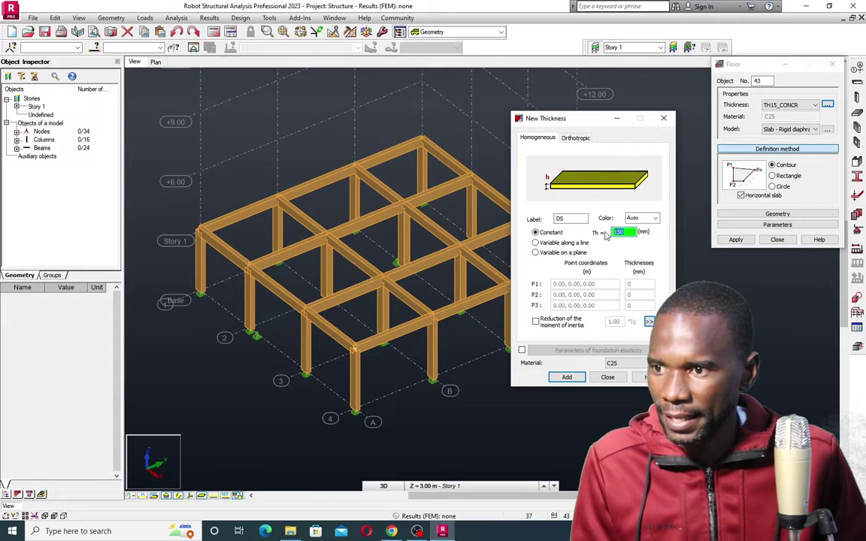
type("200")
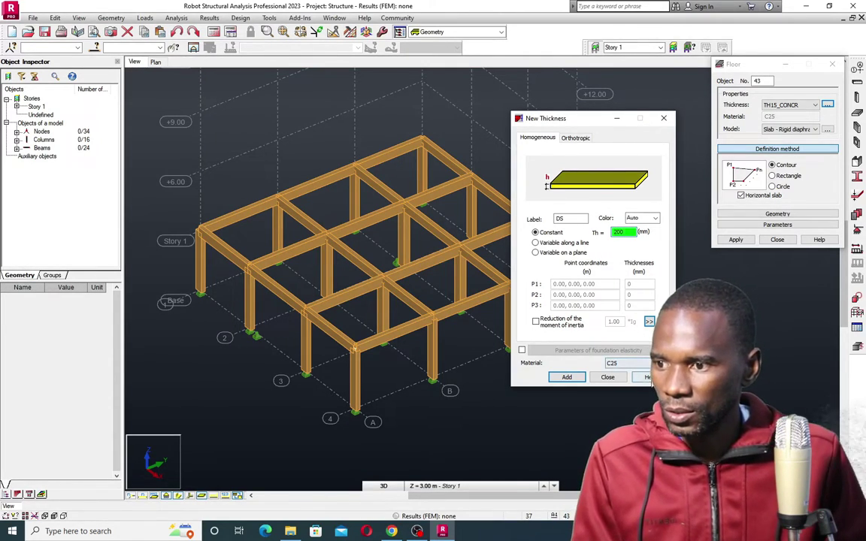
key("Tab")
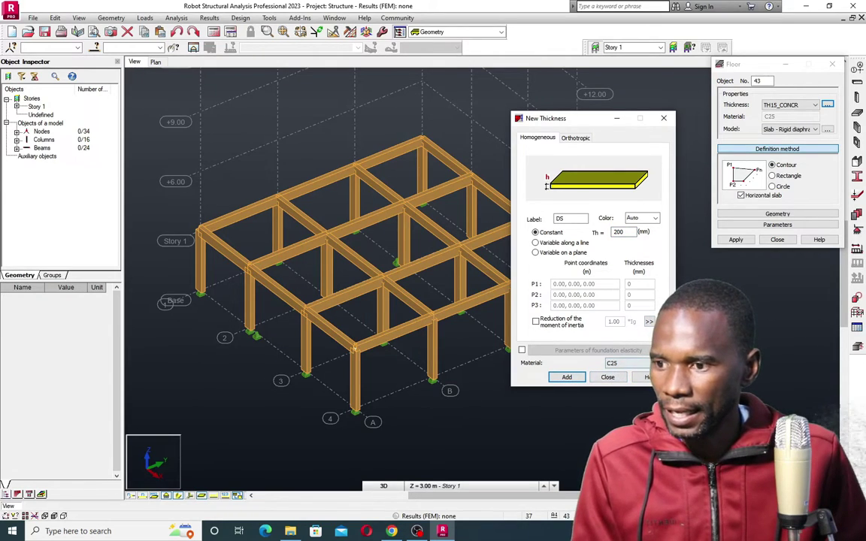
left_click(639, 363)
left_click(639, 363)
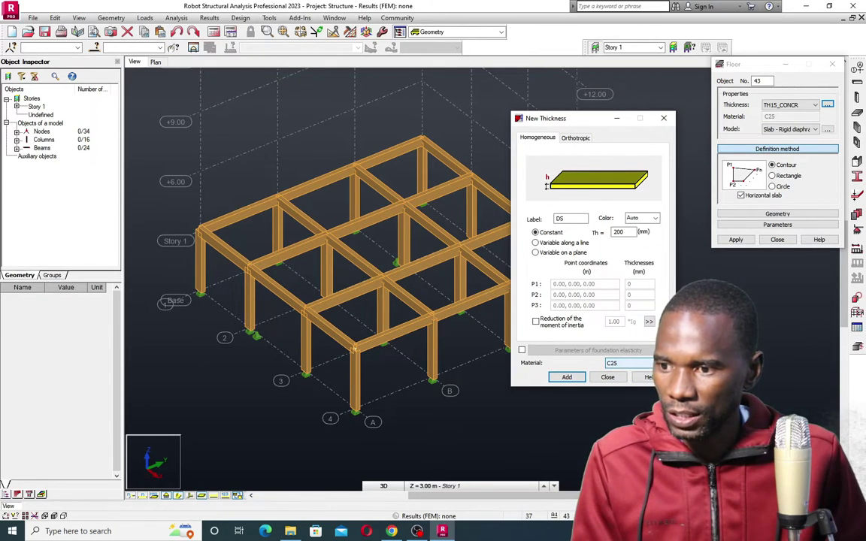
left_click(608, 378)
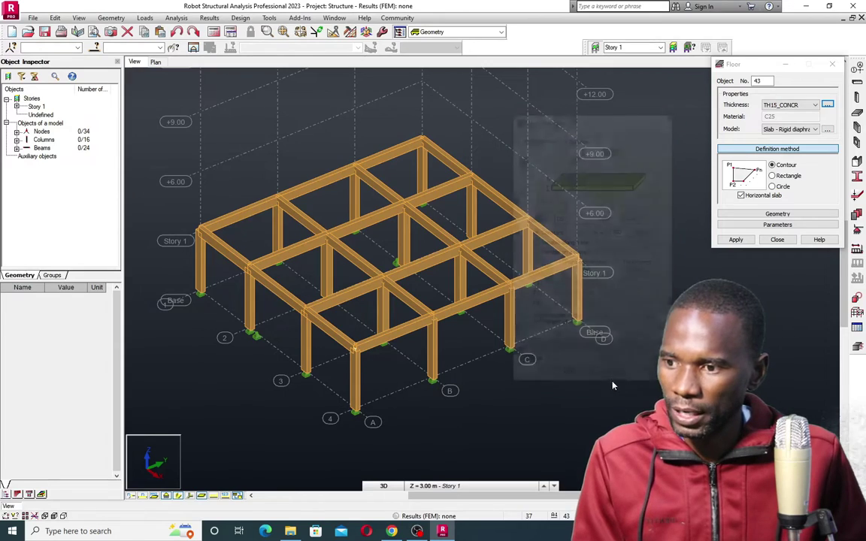
- Assign thickness TH15_CONCR to the floor and choose the Rectangle definition method
left_click(814, 105)
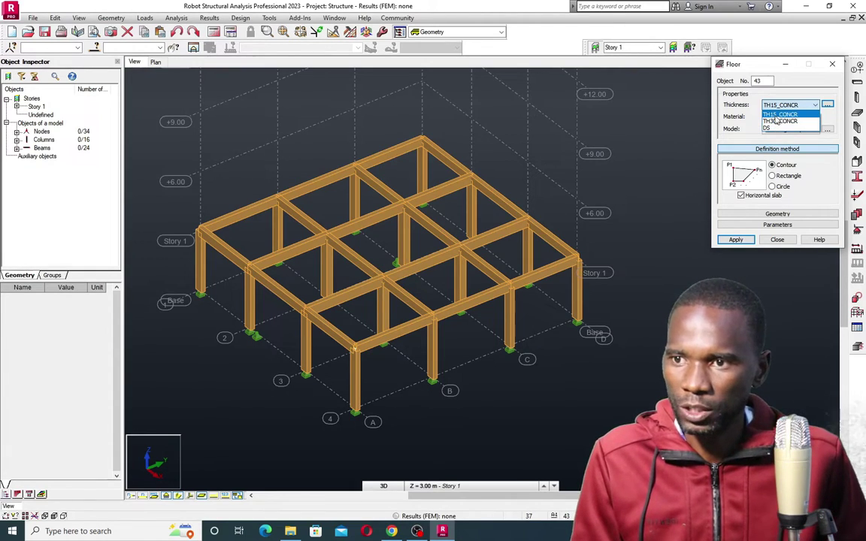
left_click(779, 114)
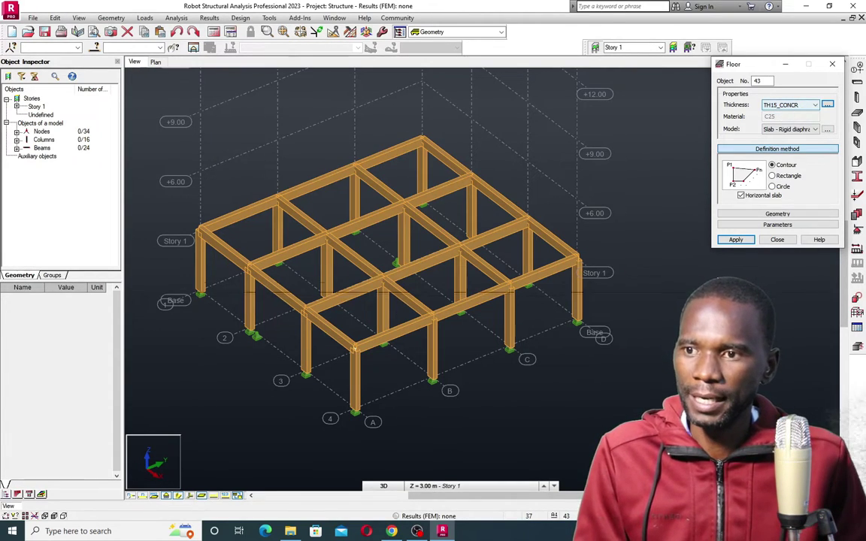
left_click(772, 176)
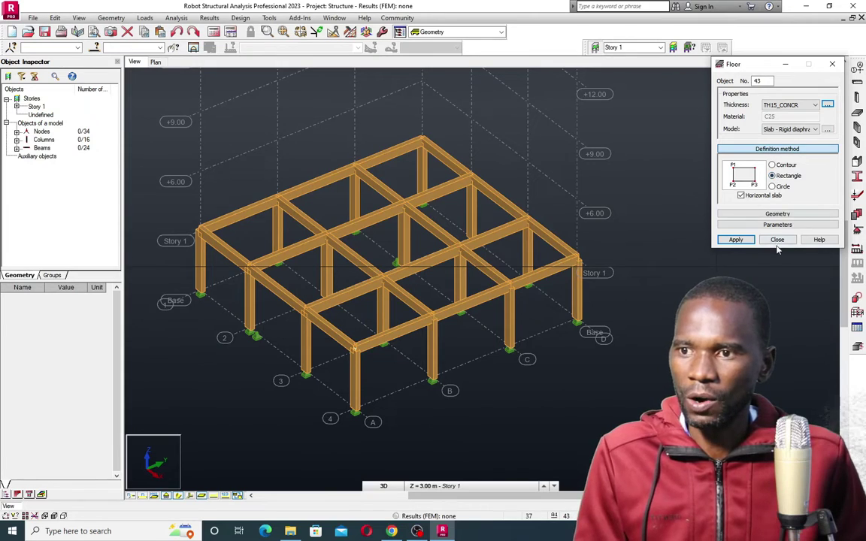
- Choose the Shell2 calculation model for the floor and relabel its definition as Shell123
left_click(816, 130)
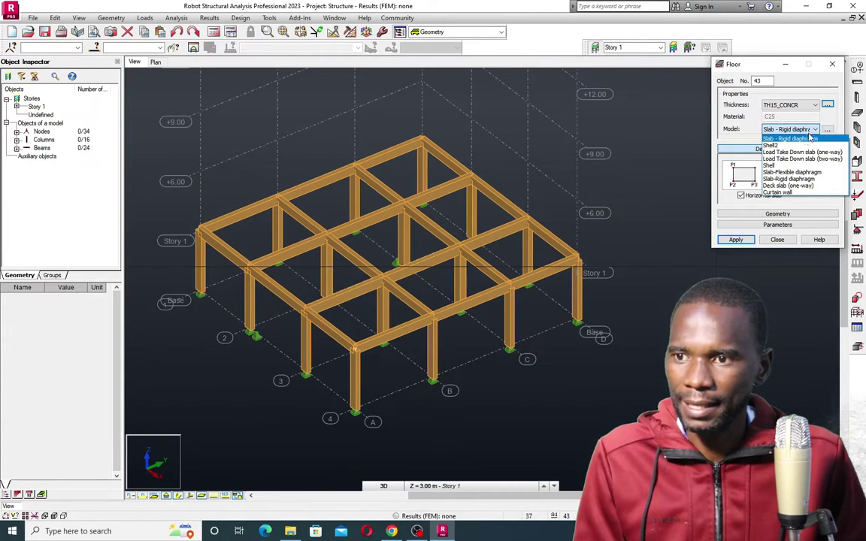
left_click(774, 146)
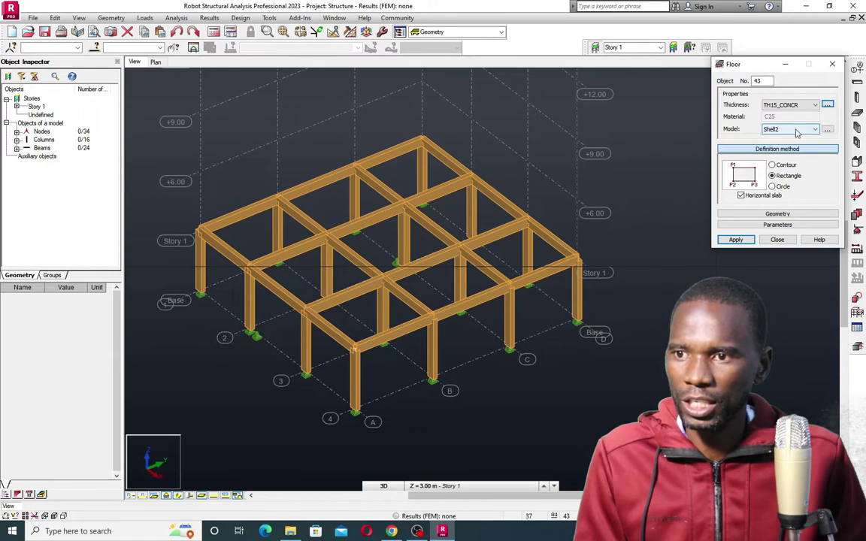
left_click(827, 130)
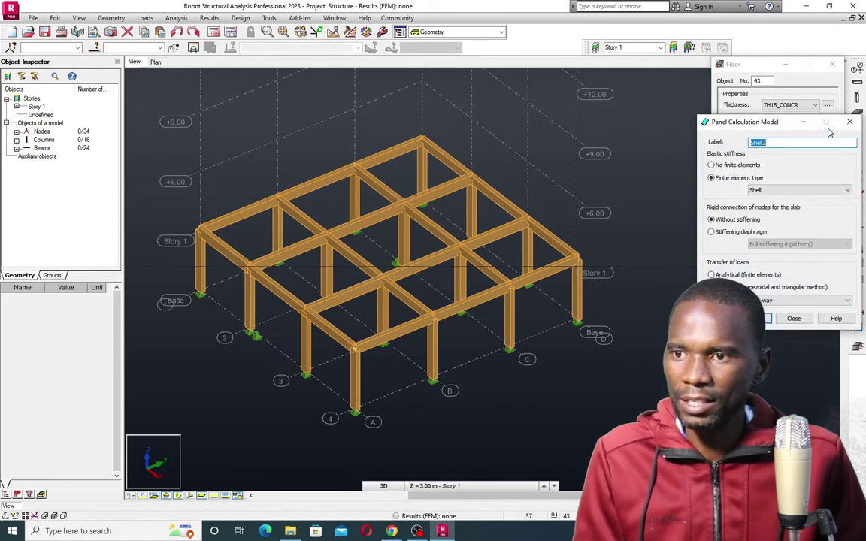
mouse_move(768, 142)
left_mouse_down()
mouse_move(742, 141)
mouse_move(758, 142)
left_mouse_up()
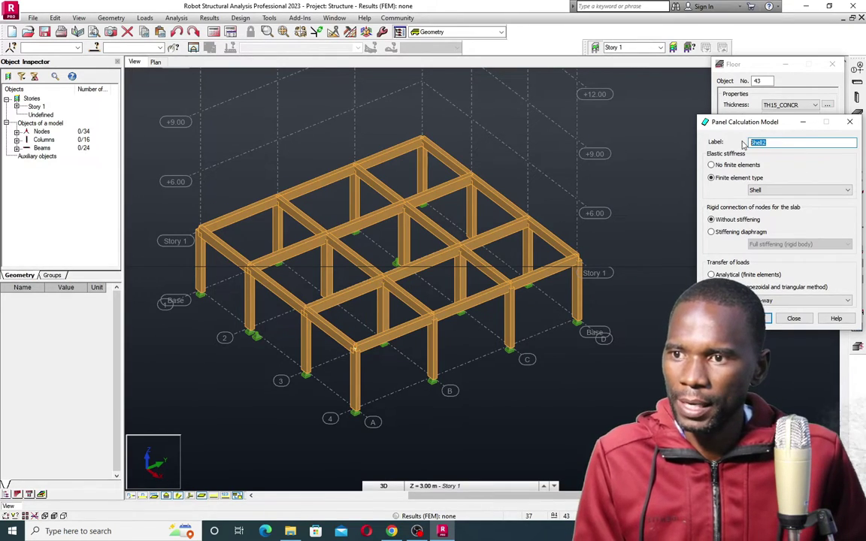
left_click(777, 144)
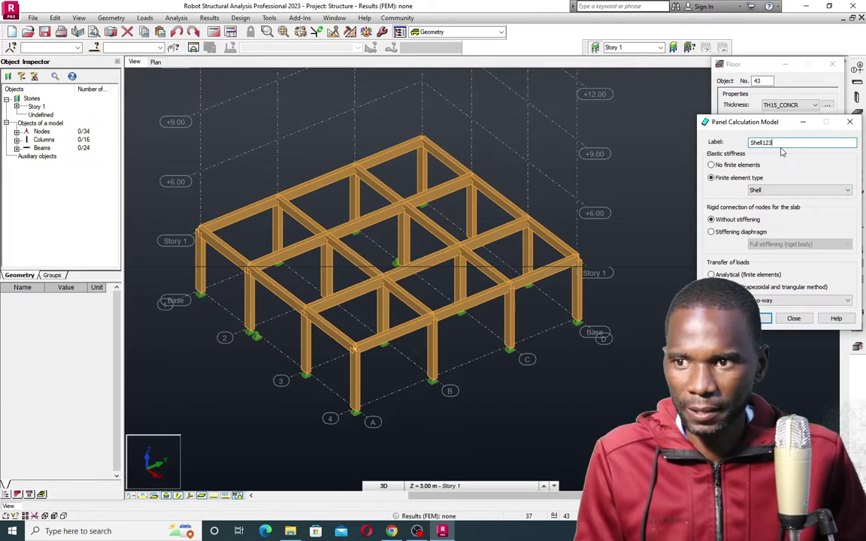
- Define Shell123 with Shell finite elements, no stiffening and two-way trapezoidal and triangular load transfer, overwriting the existing label
left_click(759, 190)
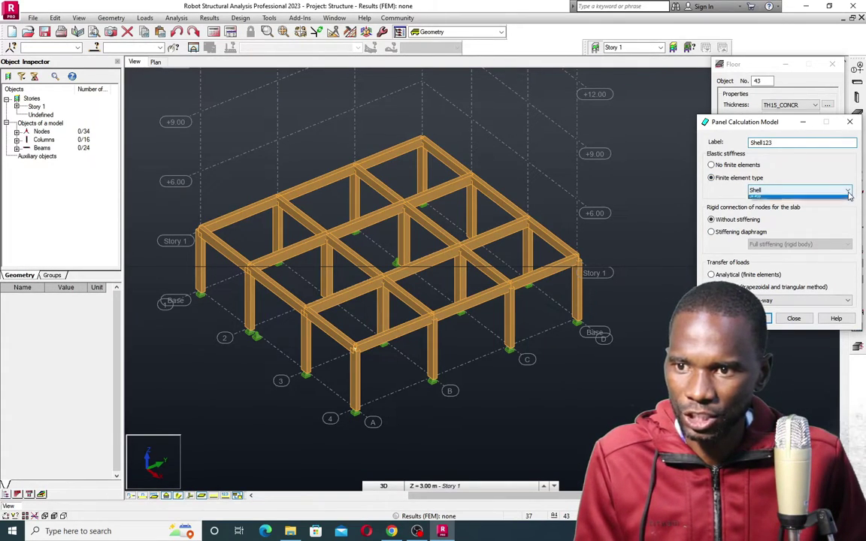
left_click(712, 220)
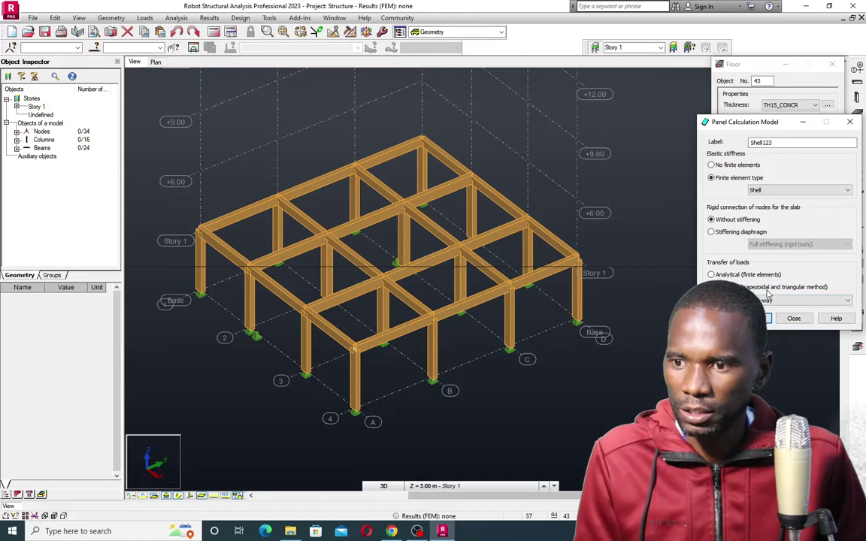
left_click(846, 302)
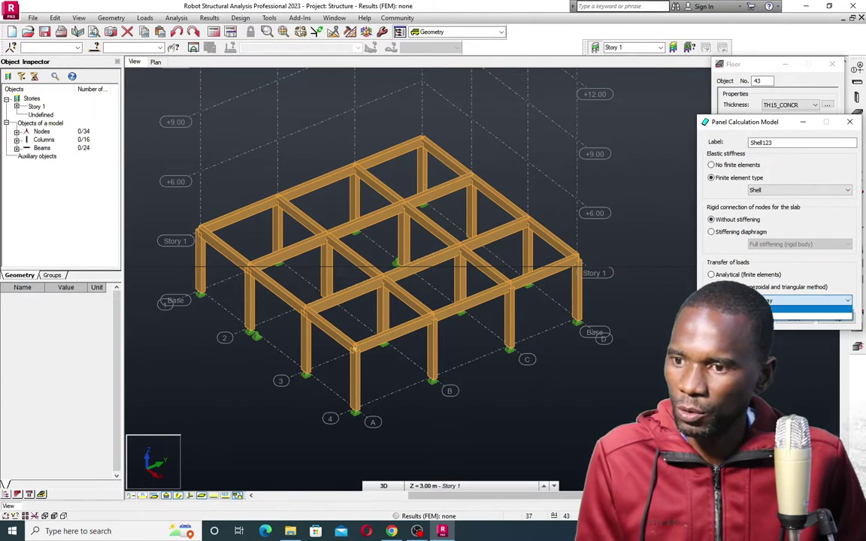
key("Return")
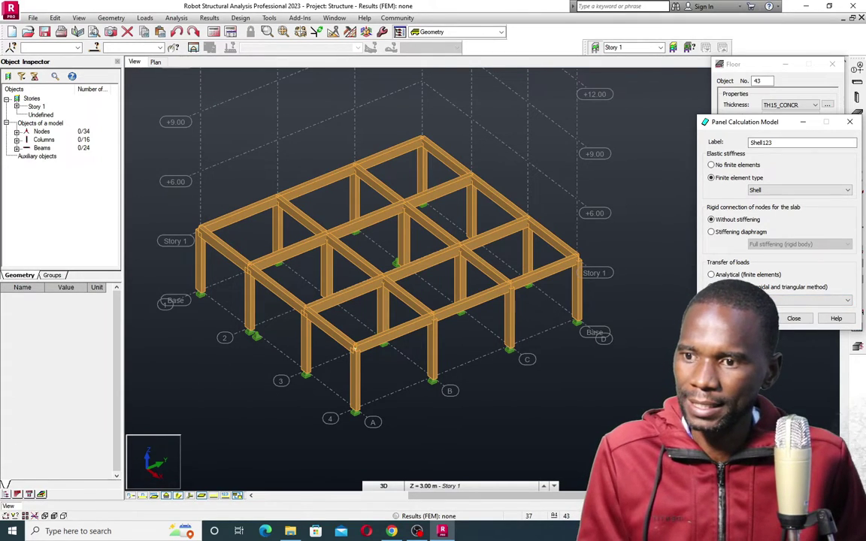
left_click(794, 317)
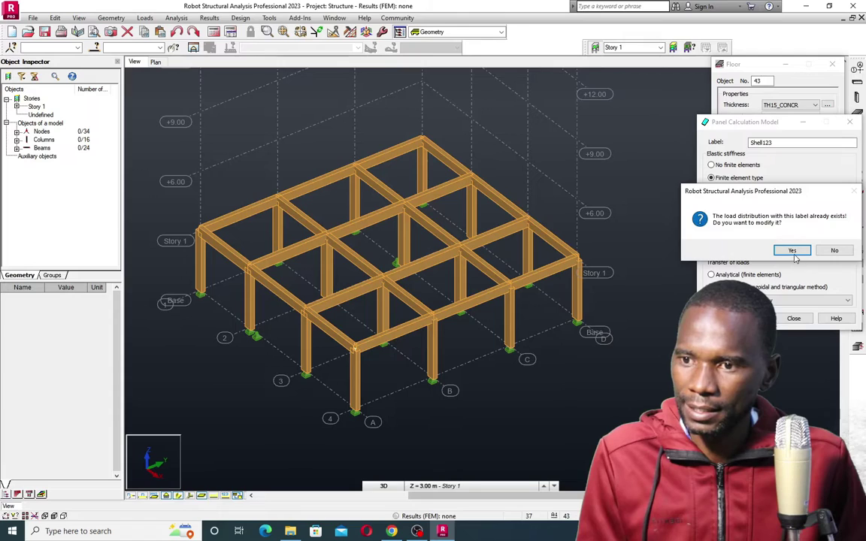
key("Return")
left_click(794, 319)
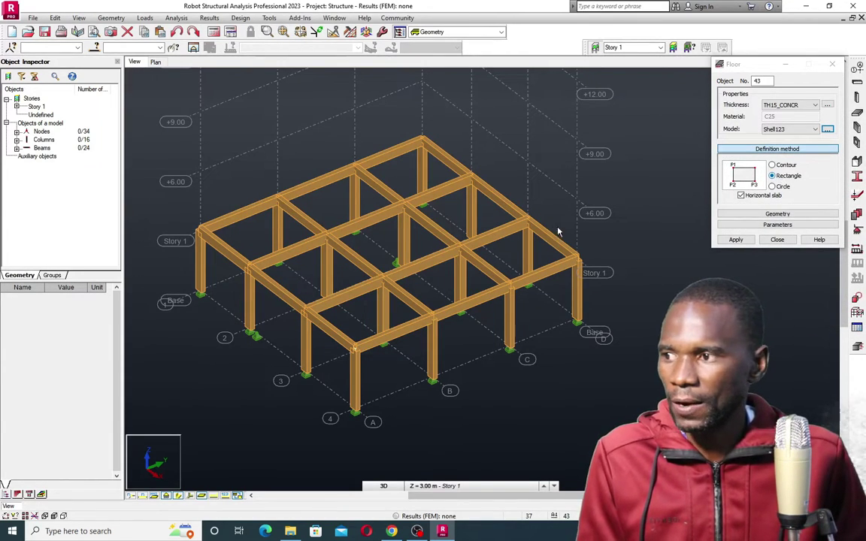
- Apply the Rectangle floor definition and place a slab panel in the bay between grids C–D and 1–2 on Story 1
scroll(399, 180, "up", 2)
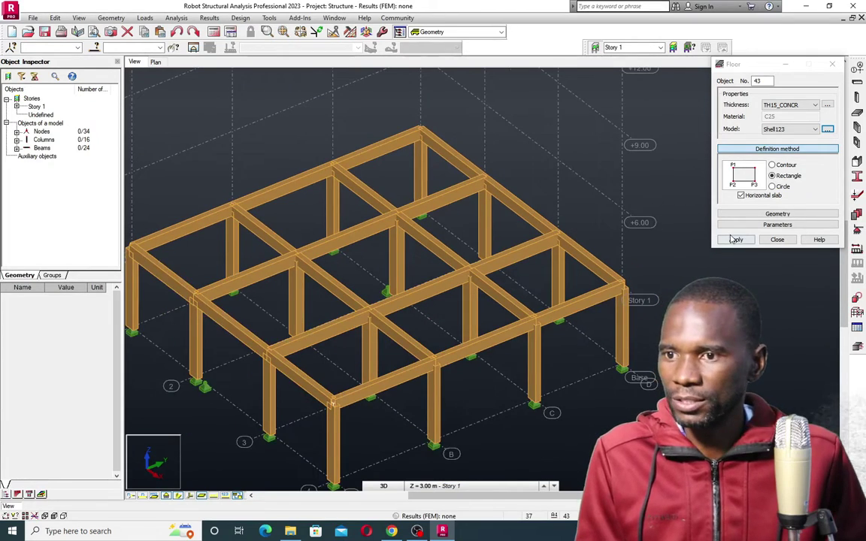
left_click(778, 214)
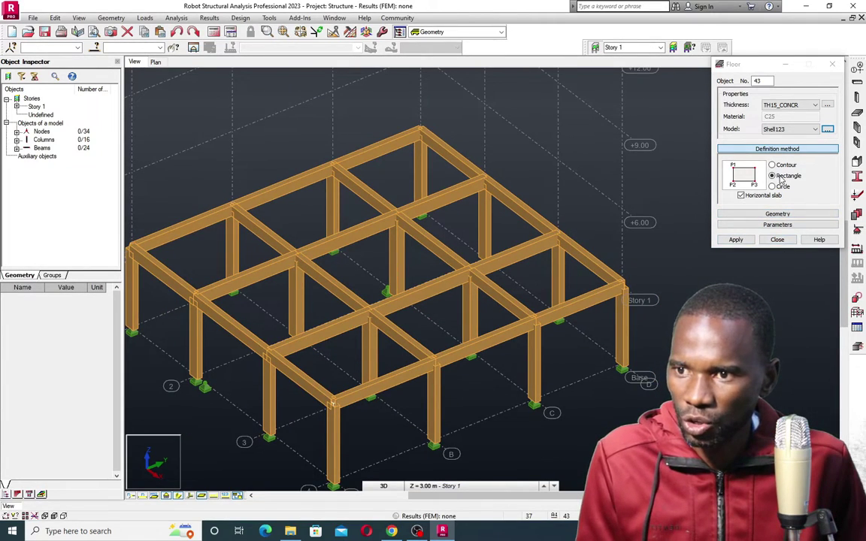
left_click(772, 177)
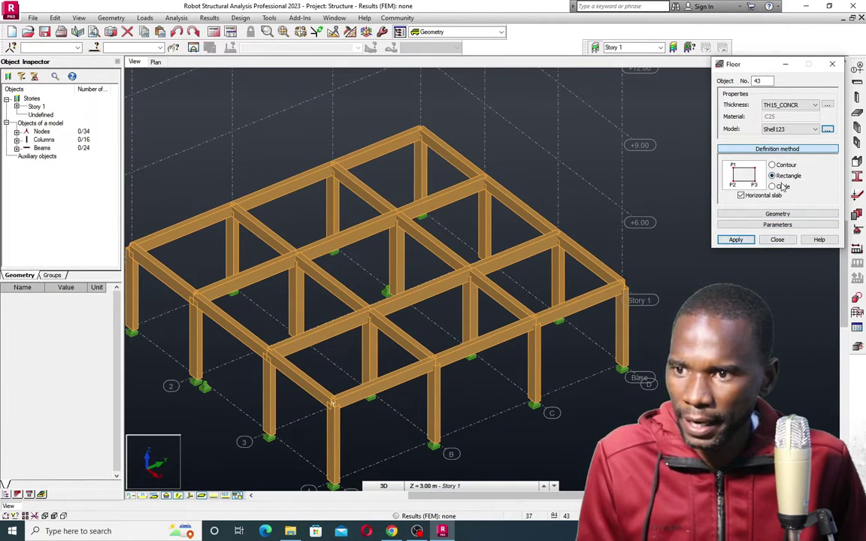
left_click(736, 240)
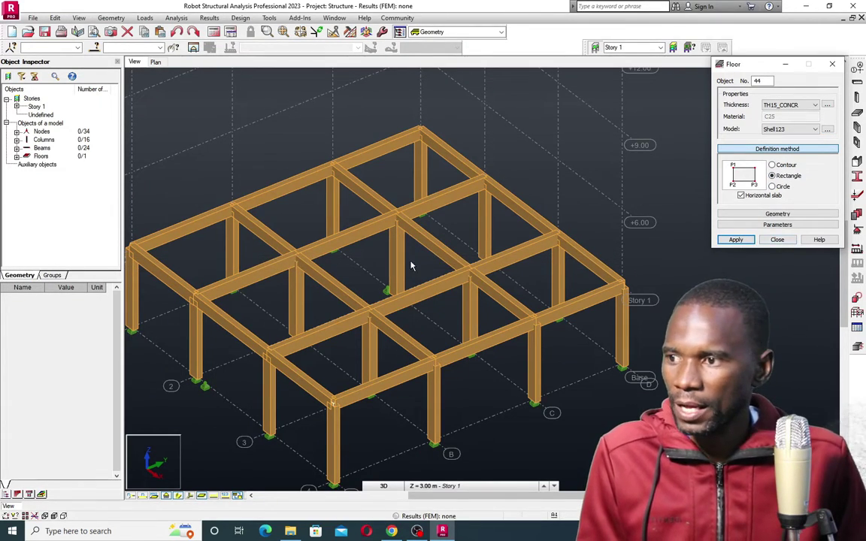
scroll(412, 193, "down", 3)
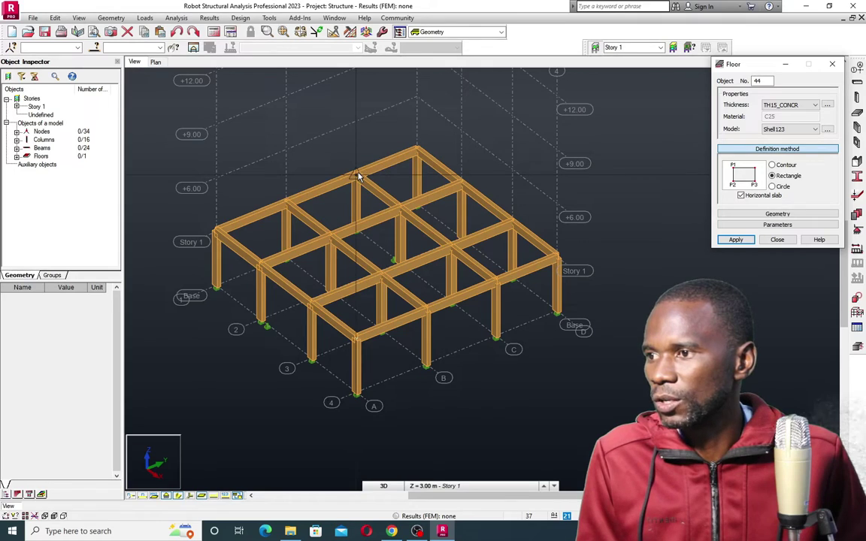
left_click(459, 186)
scroll(447, 186, "up", 3)
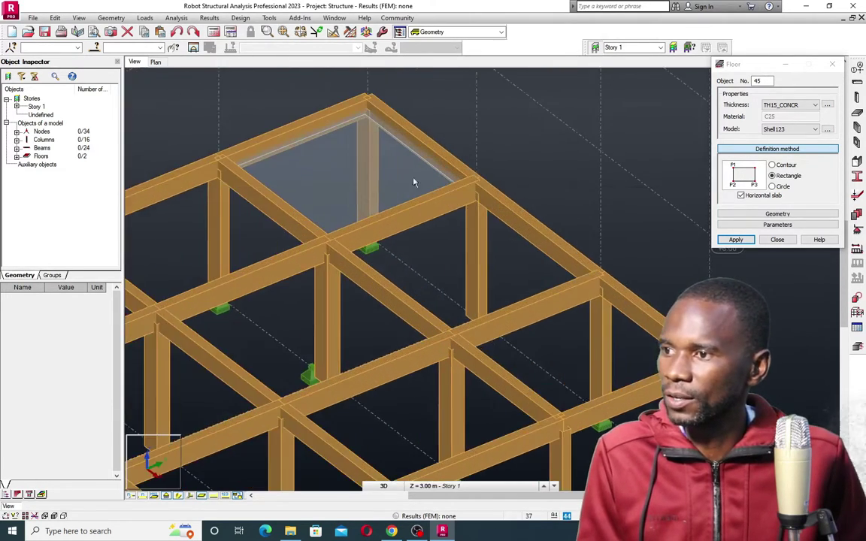
- Place rectangular slab panels in the two bays between grids C–D, from grid 2 to grid 4
scroll(342, 177, "down", 2)
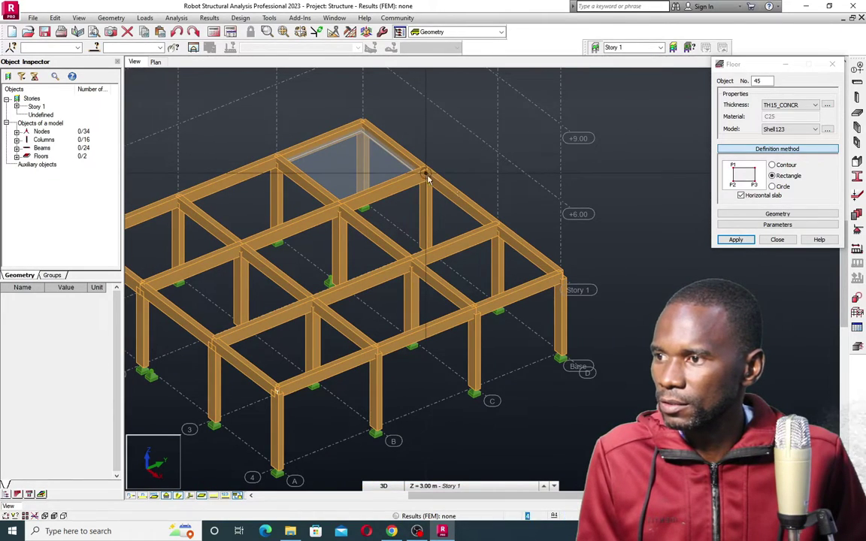
left_click(454, 269)
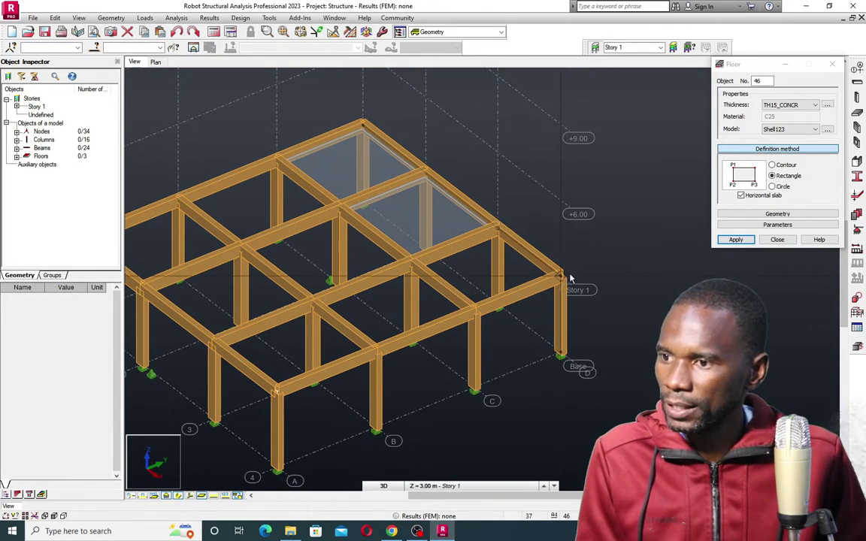
left_click(476, 307)
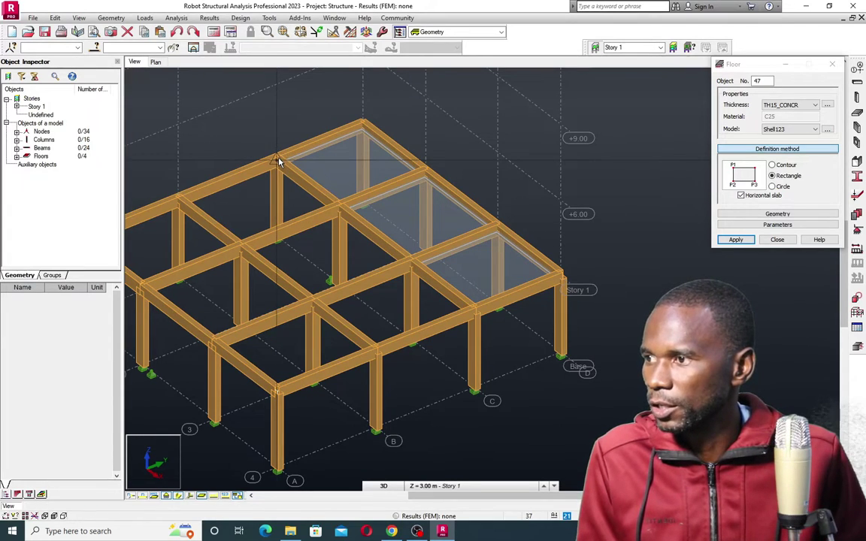
- Place rectangular slab panels in bays B–C and A–B between grids 1 and 2
left_click(245, 248)
scroll(319, 247, "down", 2)
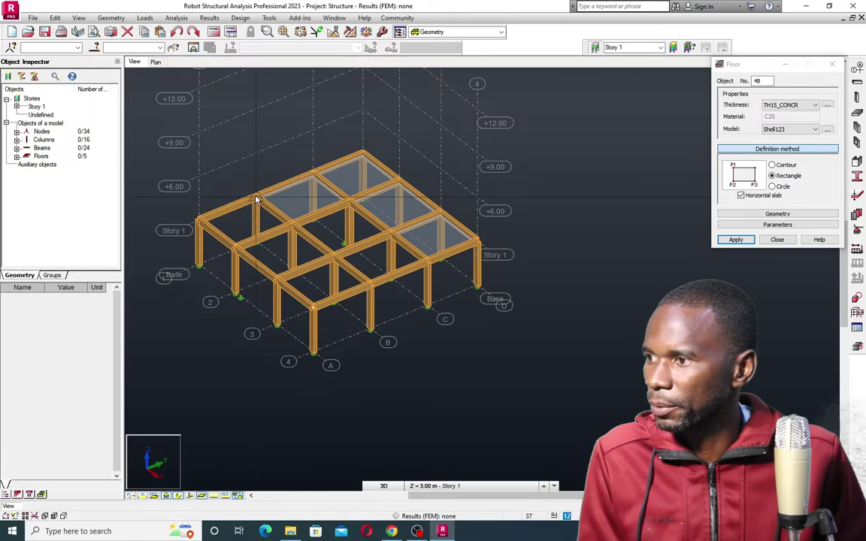
left_click(235, 245)
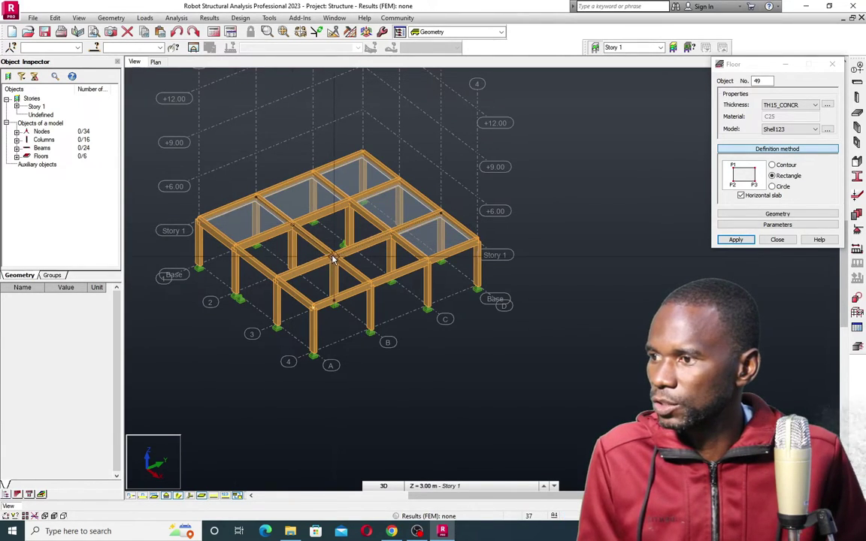
- Fill the four remaining bays between grids A–C and 2–4 with rectangular slab panels and end floor definition
left_click(385, 253)
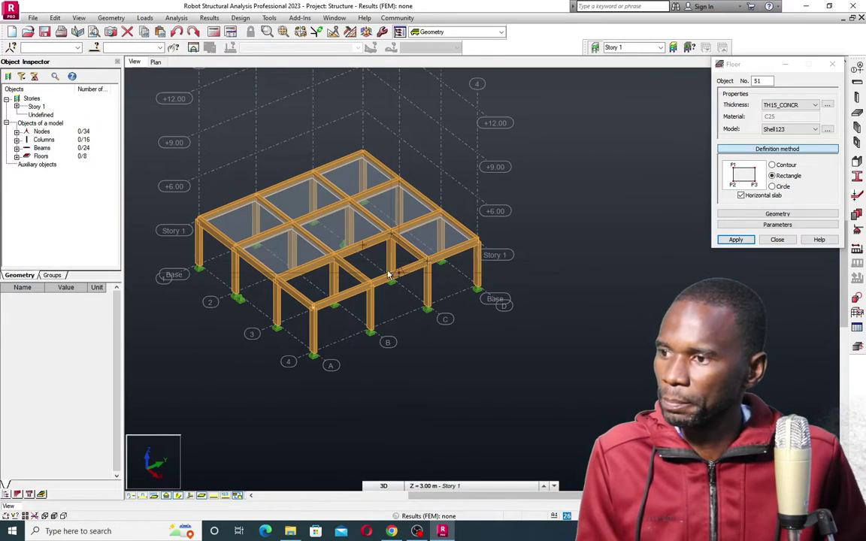
left_click(332, 257)
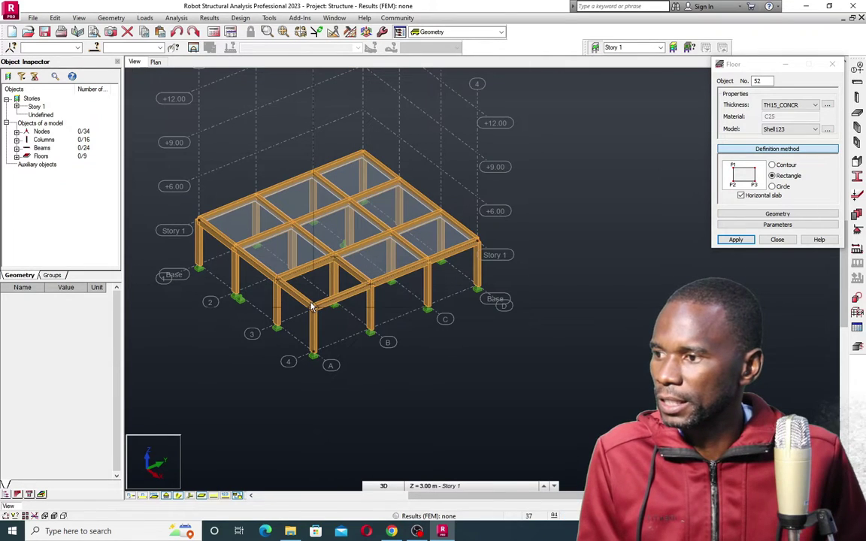
left_click(336, 303)
scroll(435, 240, "up", 3)
scroll(434, 240, "down", 1)
scroll(434, 240, "down", 3)
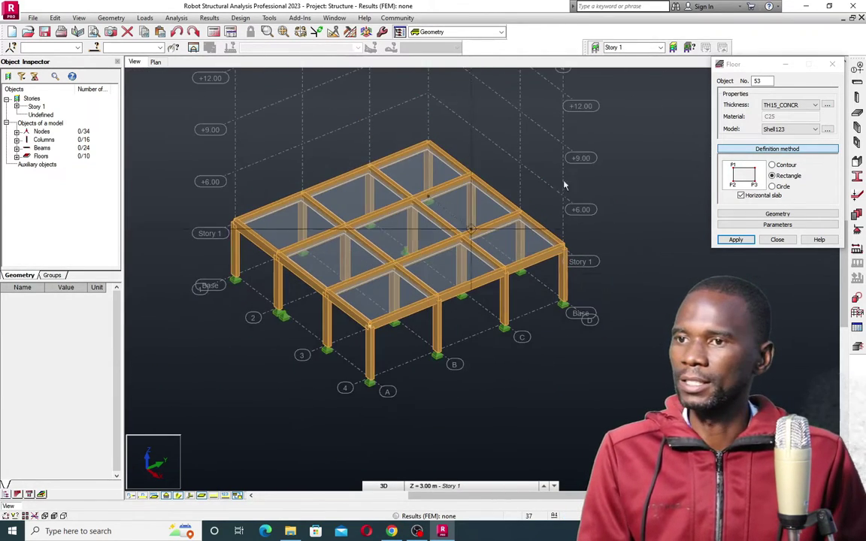
left_click(778, 240)
- Examine the slab panels and surrounding beams across all bays of Story 1
scroll(396, 246, "up", 3)
scroll(439, 340, "down", 3)
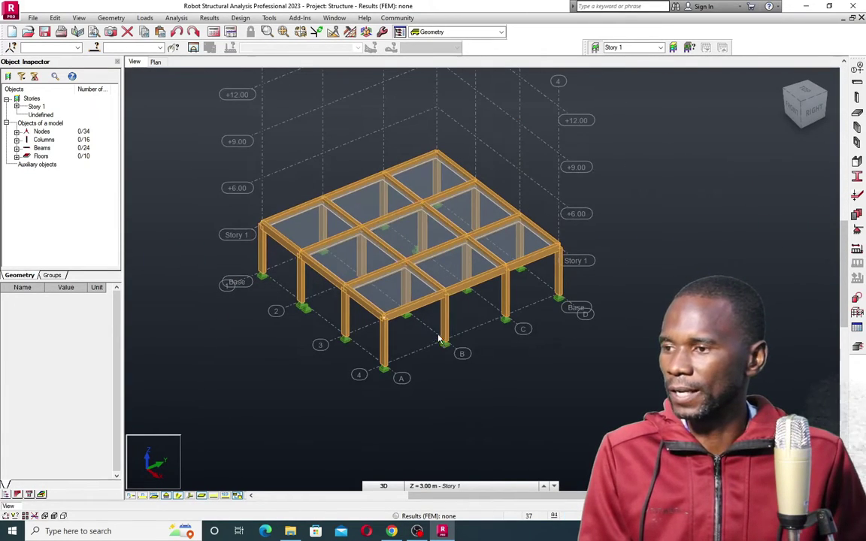
scroll(399, 233, "up", 3)
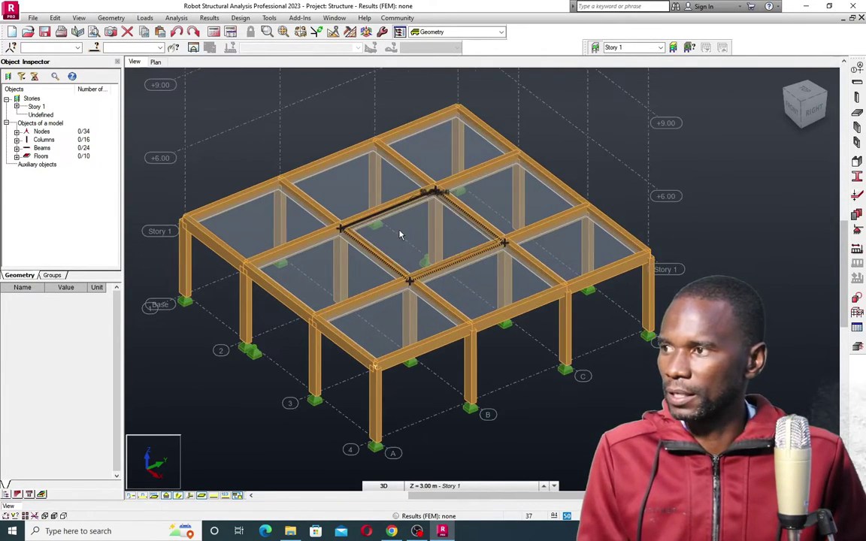
scroll(430, 281, "down", 3)
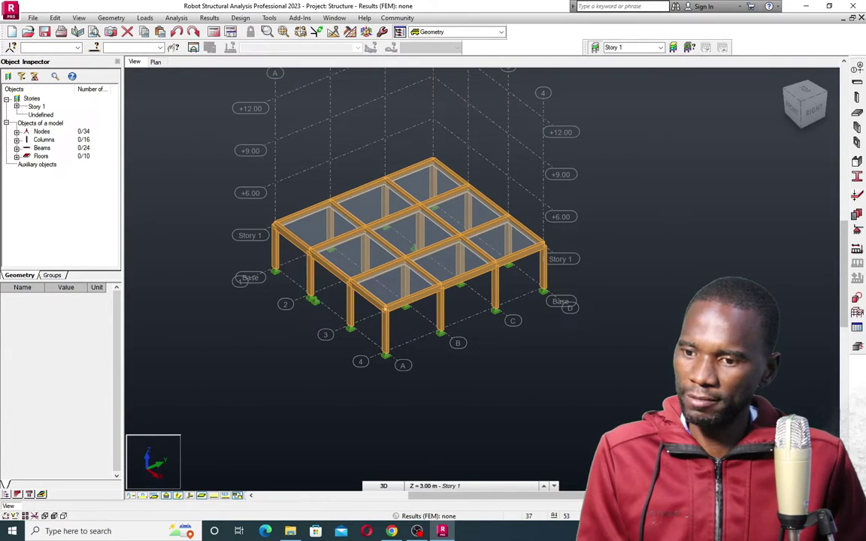
scroll(466, 301, "up", 3)
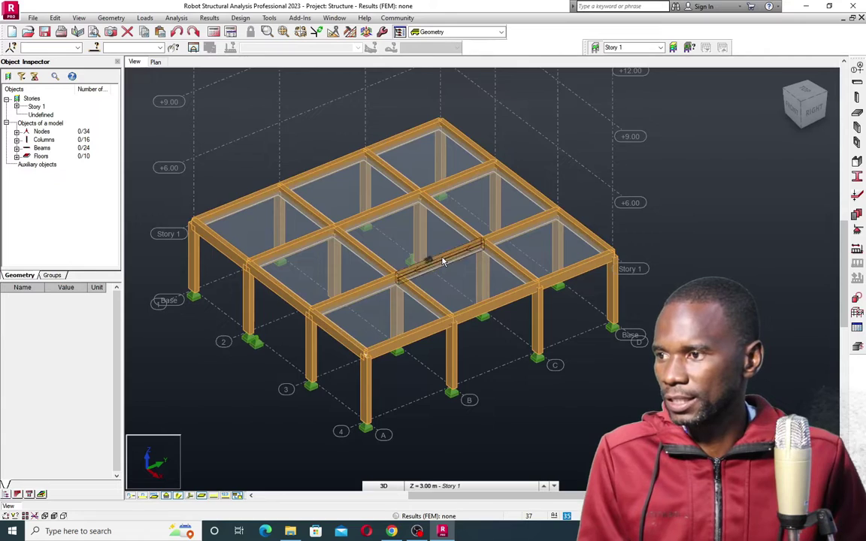
scroll(421, 266, "down", 3)
scroll(421, 257, "up", 2)
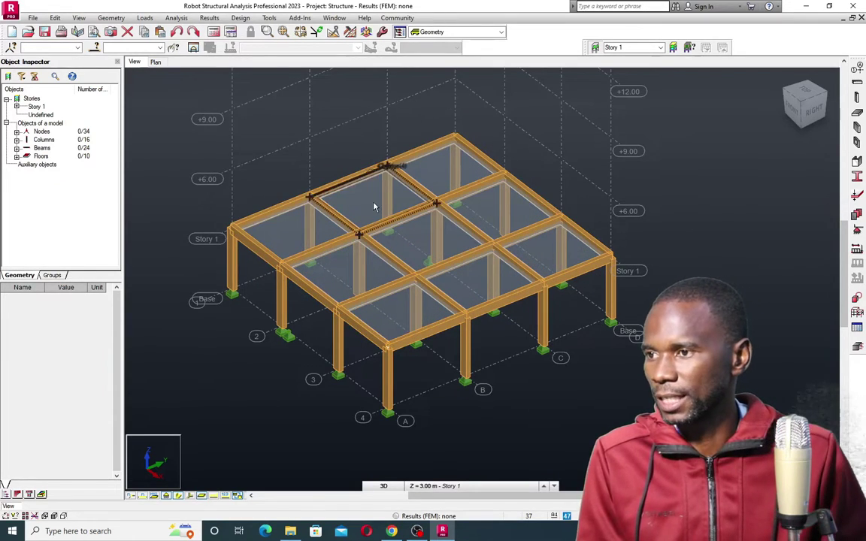
scroll(336, 181, "down", 1)
scroll(391, 248, "up", 2)
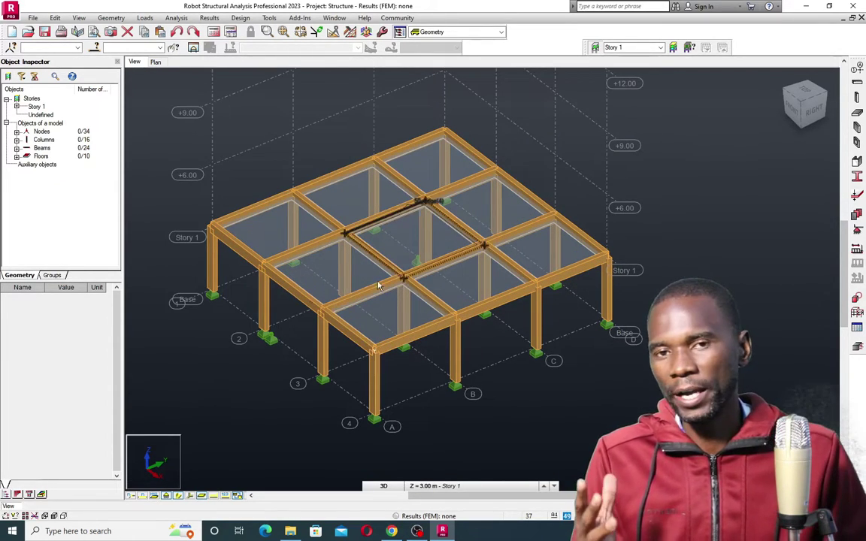
- Colour the model's members by section using the Sections - legend by colors display attribute
right_click(155, 334)
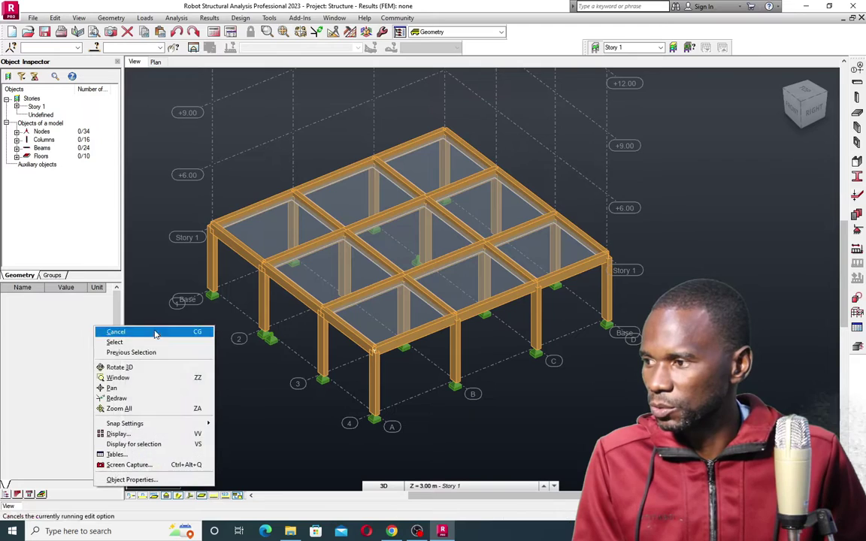
left_click(119, 433)
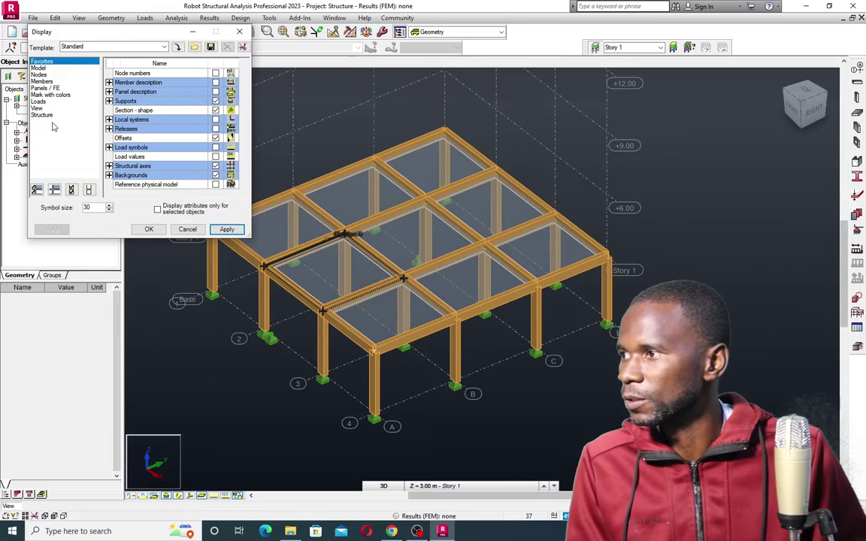
left_click(55, 96)
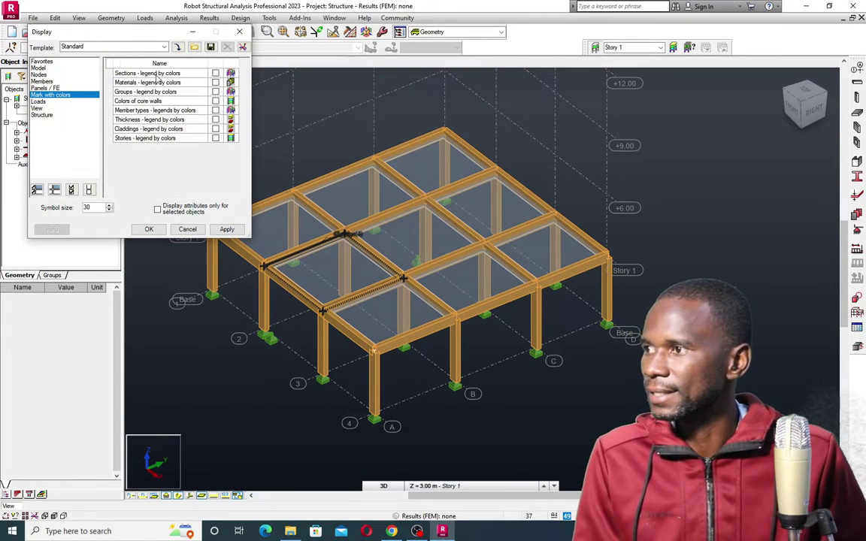
left_click(215, 73)
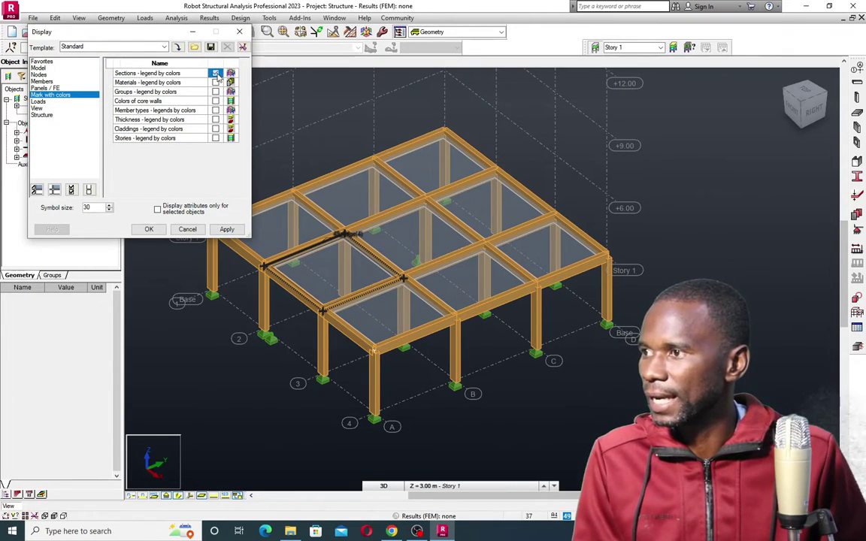
left_click(227, 229)
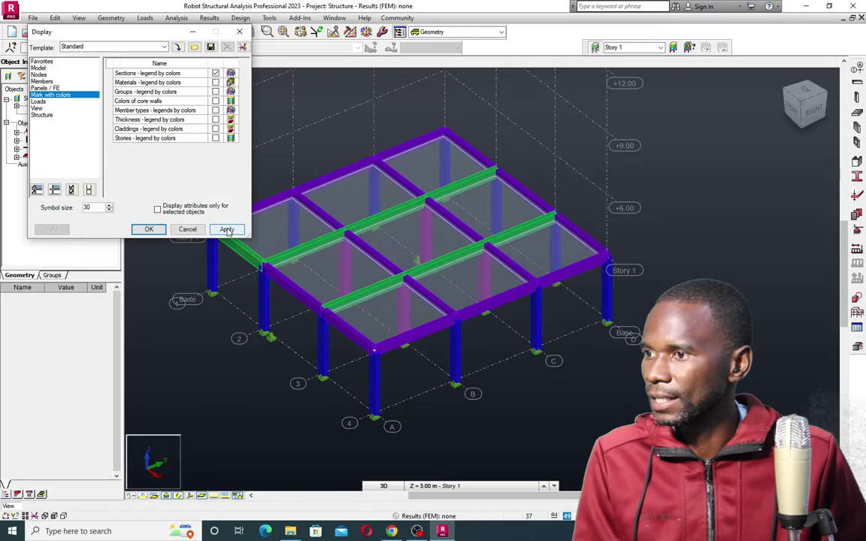
left_click(149, 230)
- Set the model to the Front view and select the whole Story 1 structure, including columns, beams and floors
scroll(469, 259, "up", 3)
scroll(469, 259, "down", 5)
middle_click_drag(678, 271, 511, 254, "shift")
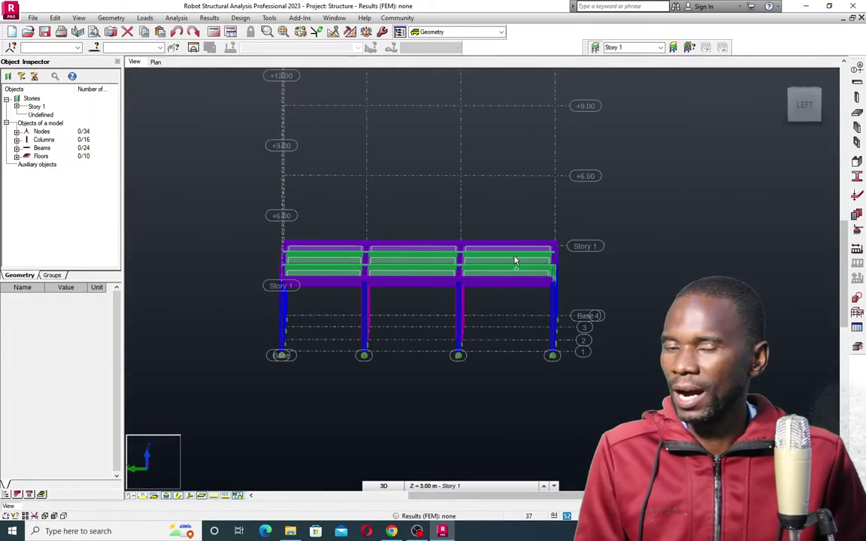
middle_click_drag(697, 241, 716, 243, "shift")
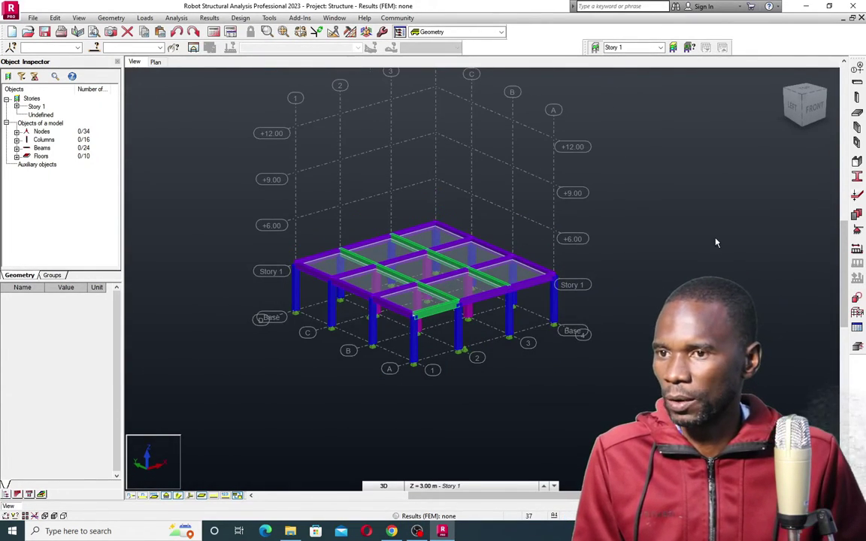
left_click(814, 108)
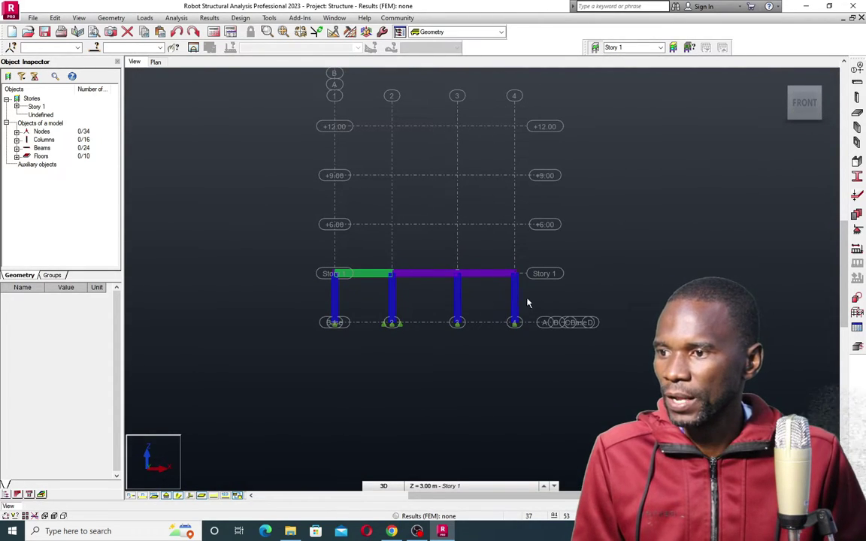
scroll(464, 299, "up", 2)
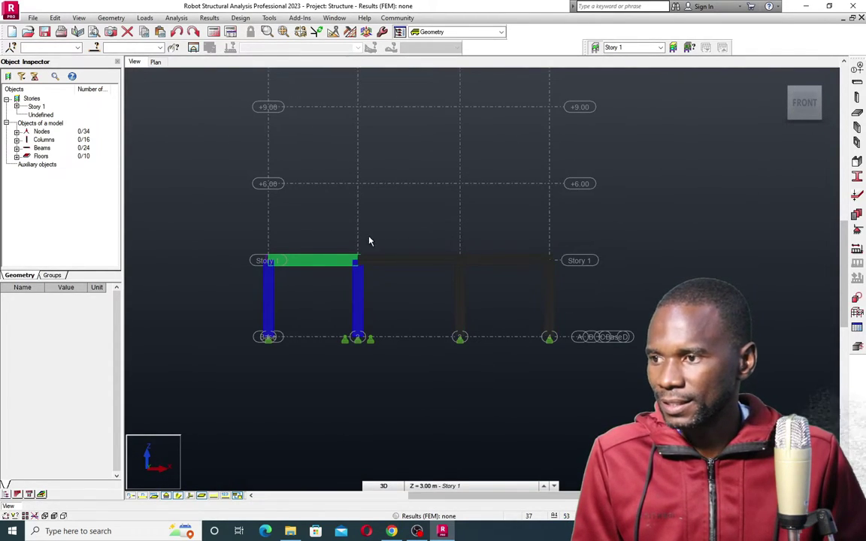
key("ctrl+a")
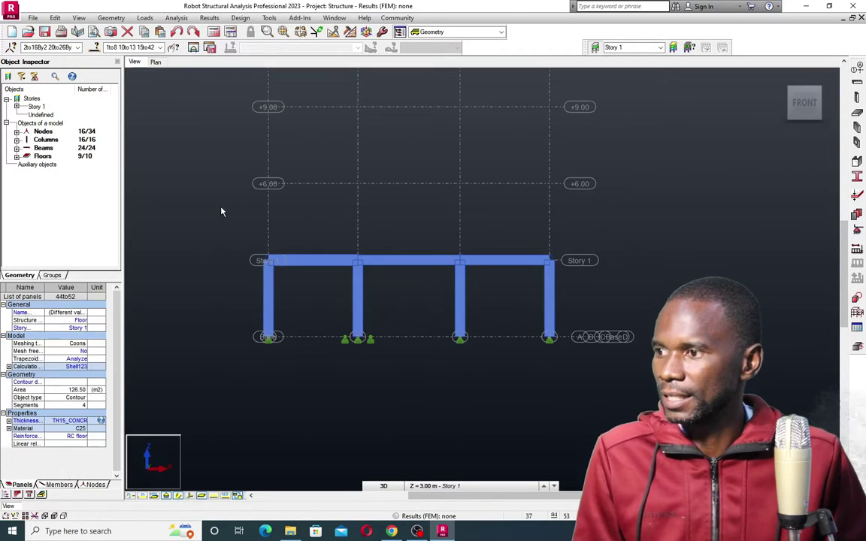
- Set up a Translation of the selected Story 1 structure in Copy mode with 3 repetitions
left_click(333, 34)
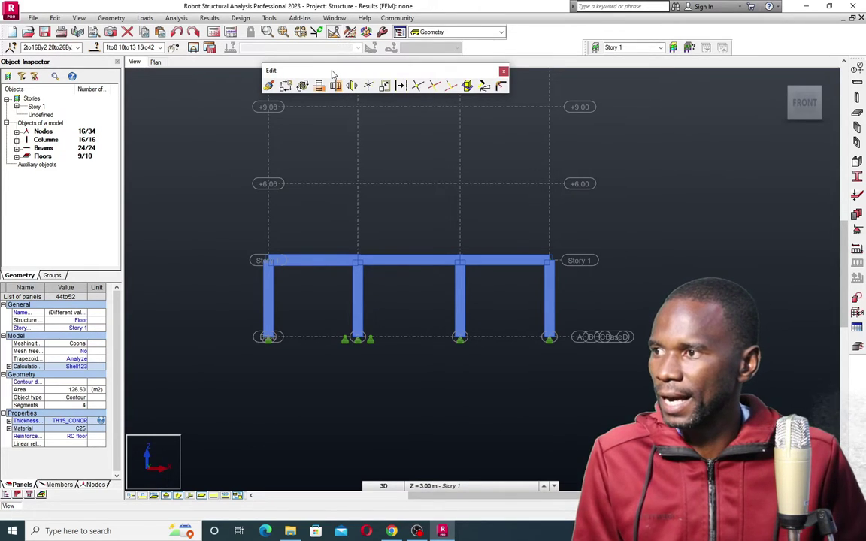
left_click_drag(460, 70, 599, 73)
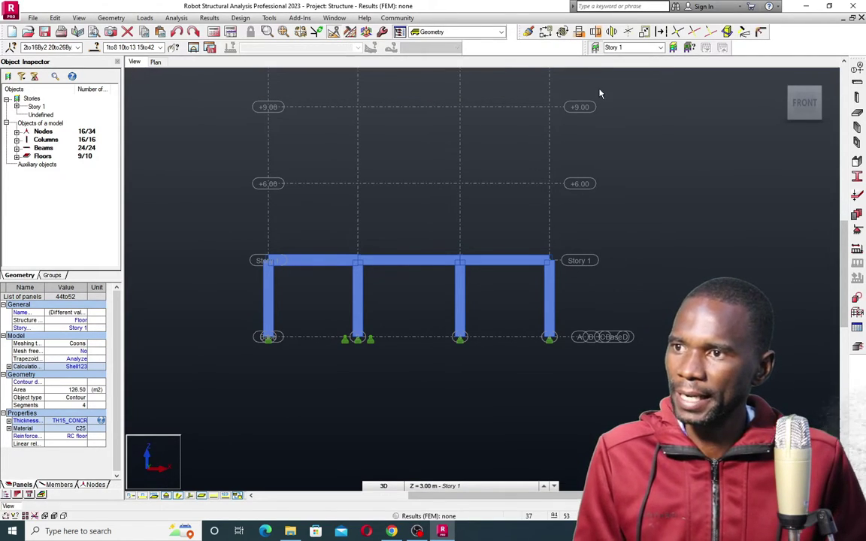
left_click(544, 34)
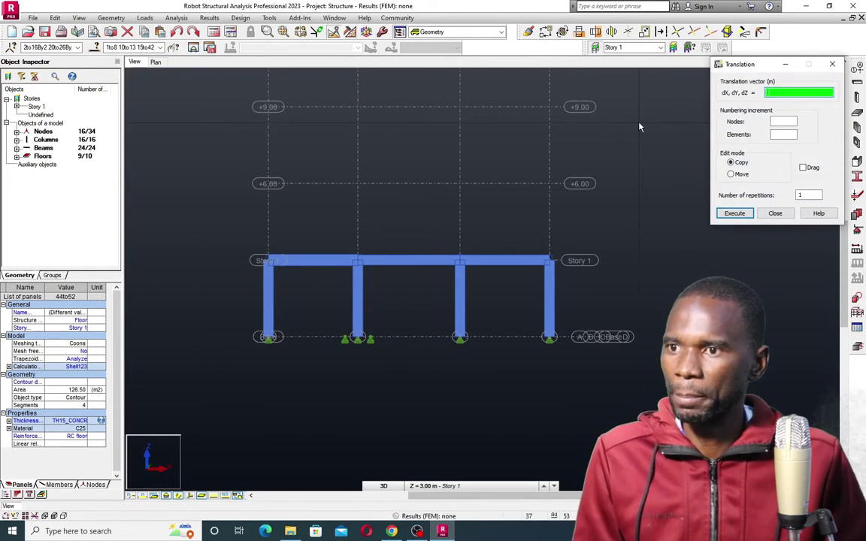
scroll(368, 351, "down", 4)
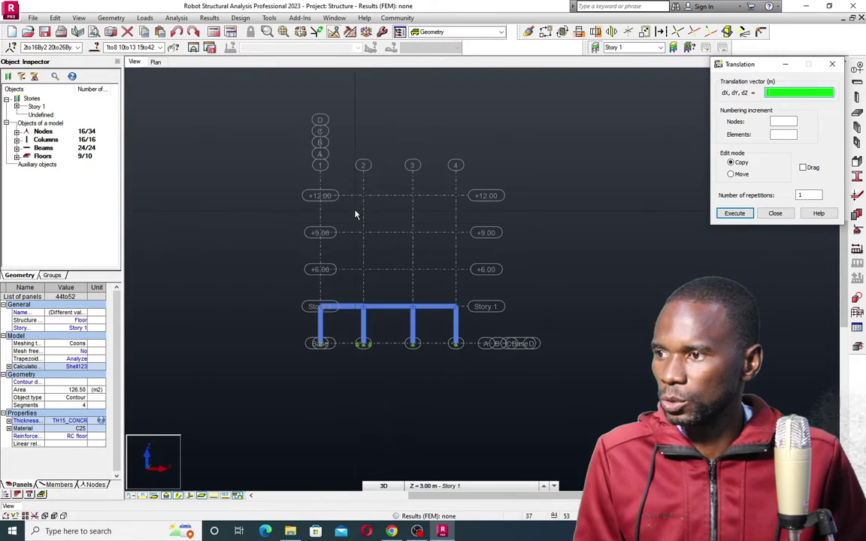
double_click(811, 195)
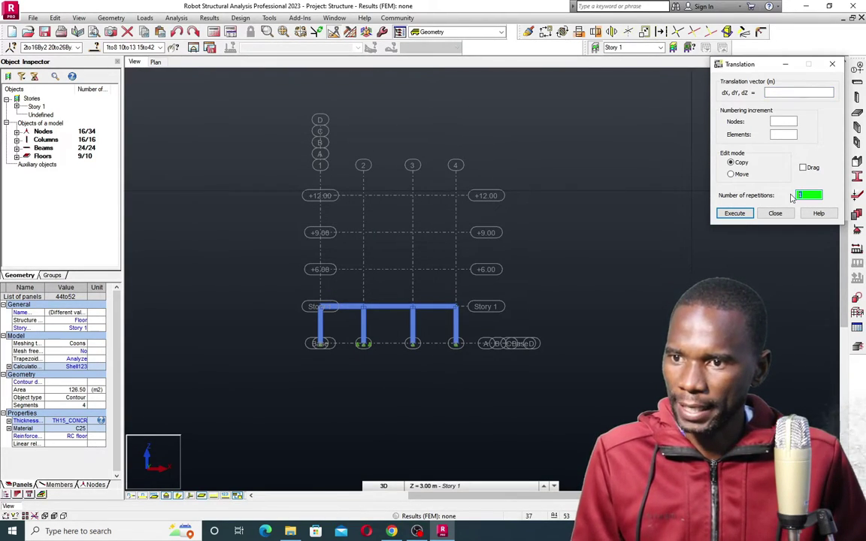
left_click_drag(749, 66, 691, 50)
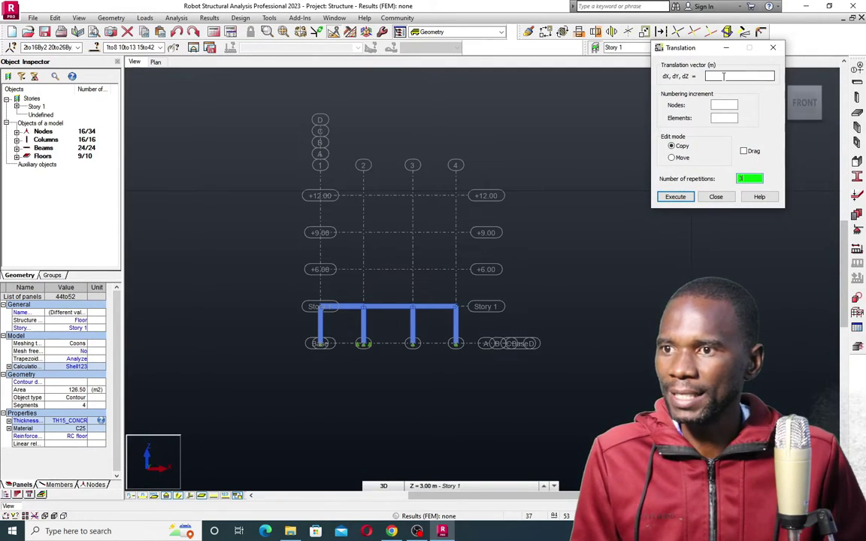
- Copy the storey upward with translation vector 0.00, 0.00, 3.00, picked from Base to Story 1 at grid 1, and close the dialog
left_click(723, 76)
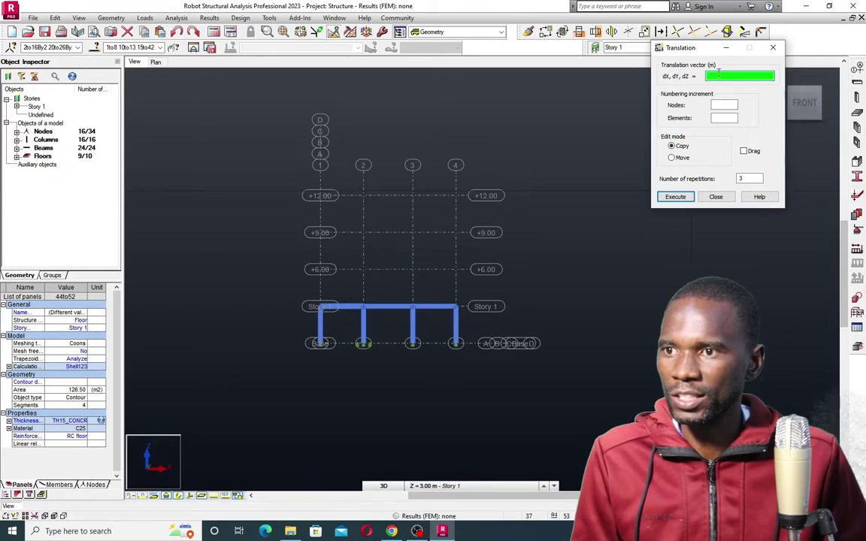
scroll(315, 319, "up", 2)
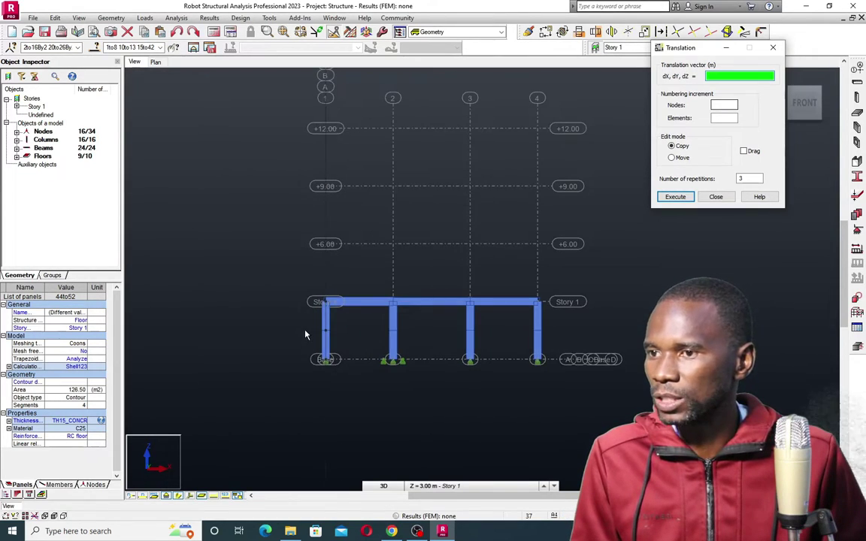
scroll(306, 334, "down", 1)
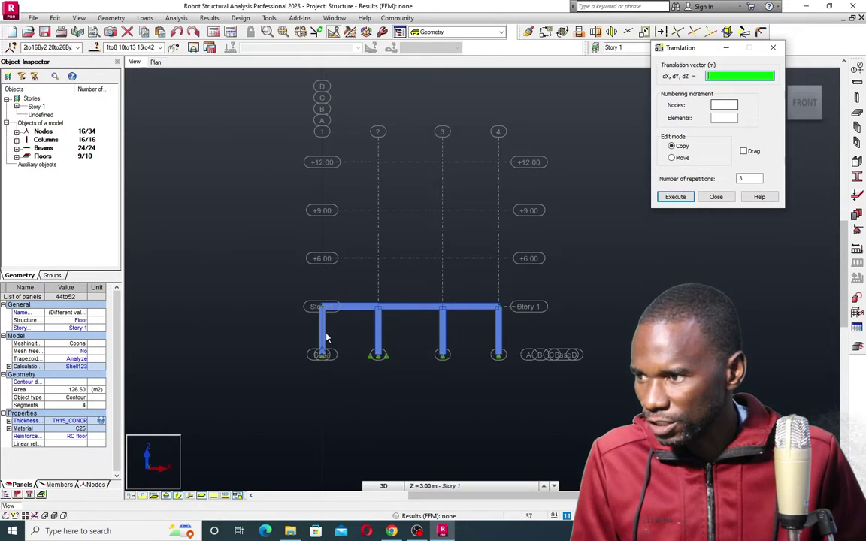
scroll(240, 246, "up", 3)
scroll(277, 286, "down", 3)
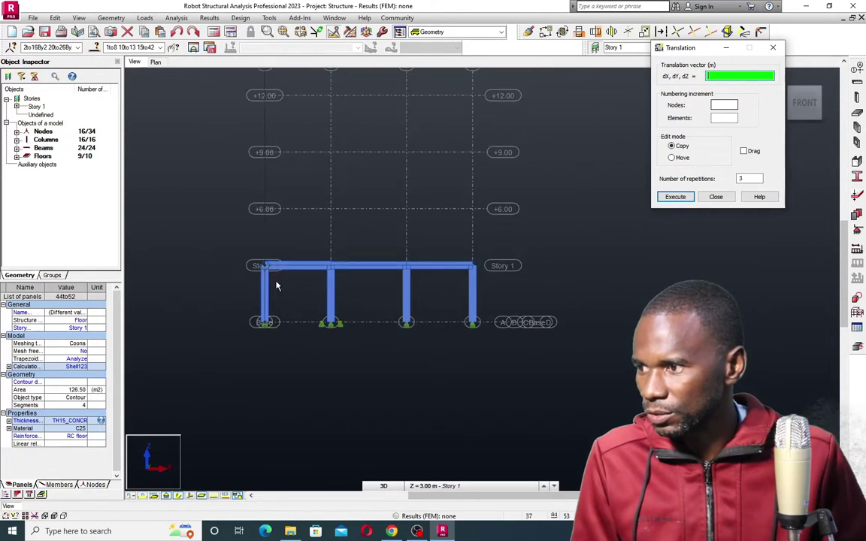
scroll(282, 292, "up", 3)
left_click(248, 380)
left_click(252, 239)
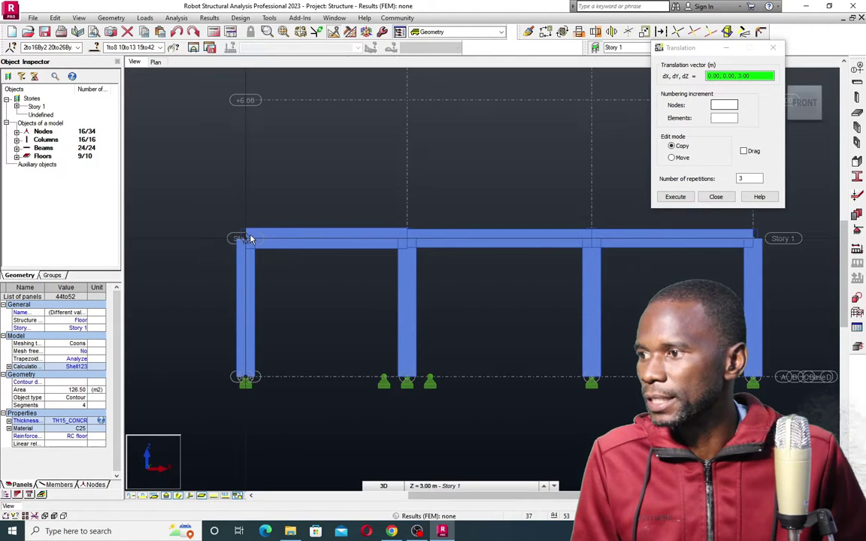
scroll(260, 244, "down", 4)
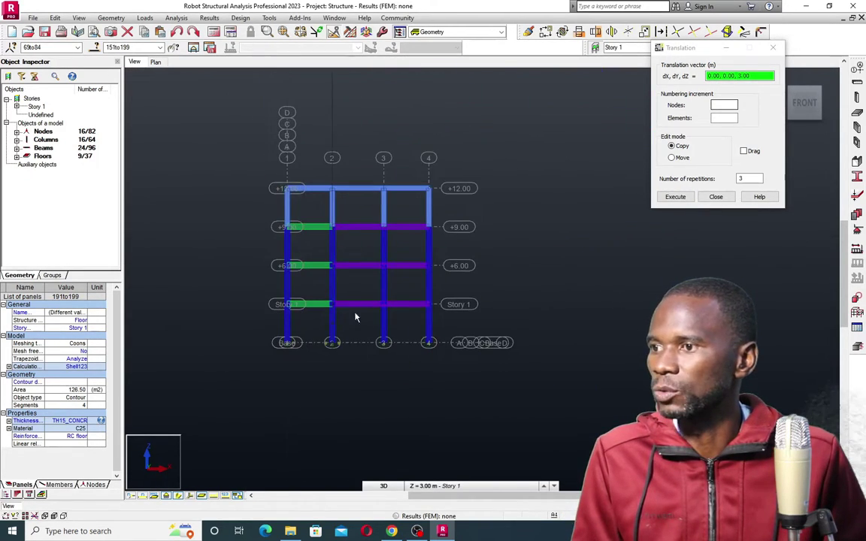
left_click(773, 47)
- In the Front view, delete the top storey's columns, beams and floors between grids 3 and 4, from +9.00 to +12.00
middle_click_drag(615, 135, 569, 156, "shift")
left_click(569, 156)
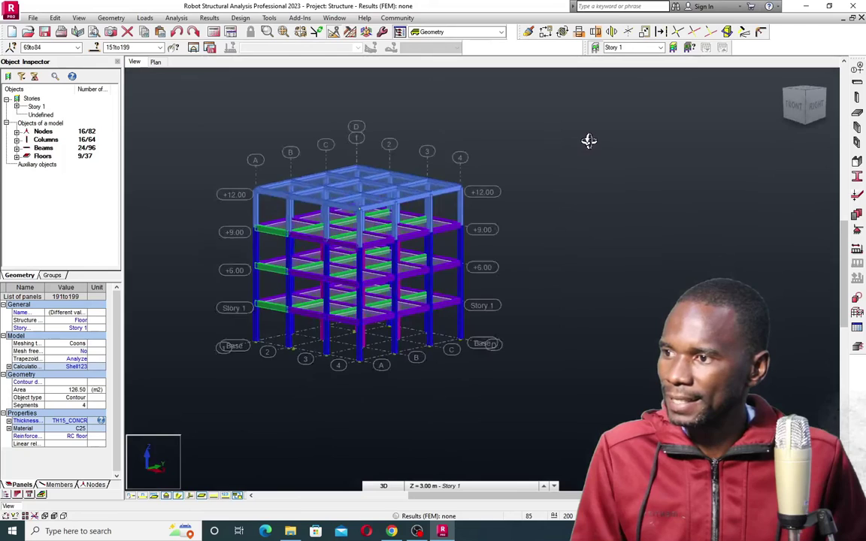
scroll(396, 184, "up", 5)
scroll(576, 142, "down", 4)
middle_click_drag(576, 143, 611, 136, "shift")
left_click(797, 109)
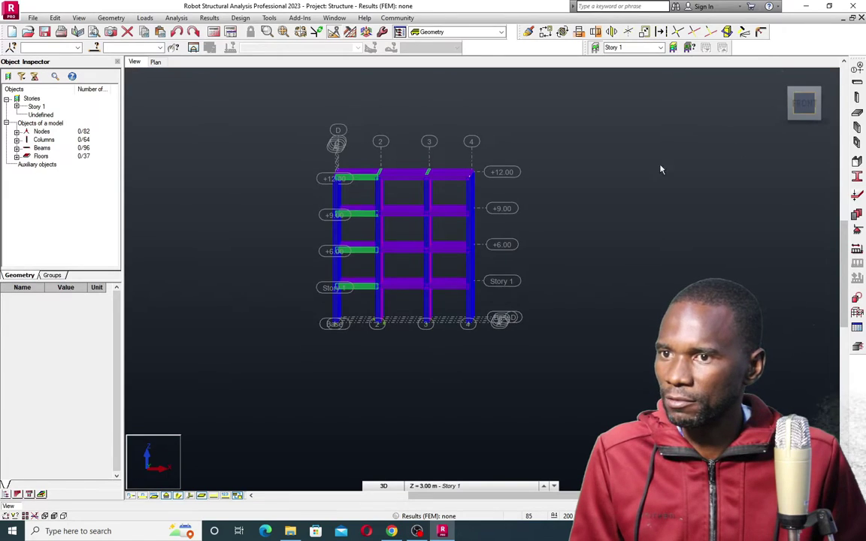
scroll(455, 173, "up", 5)
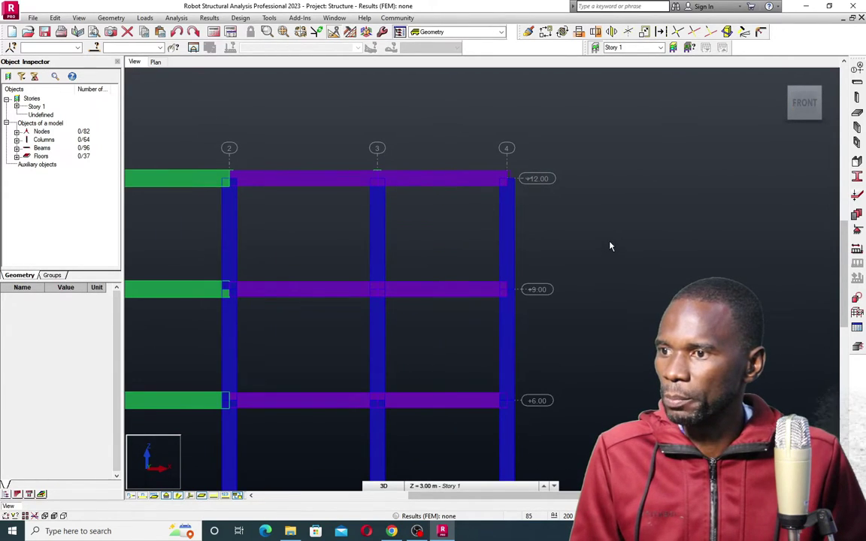
left_click(464, 131)
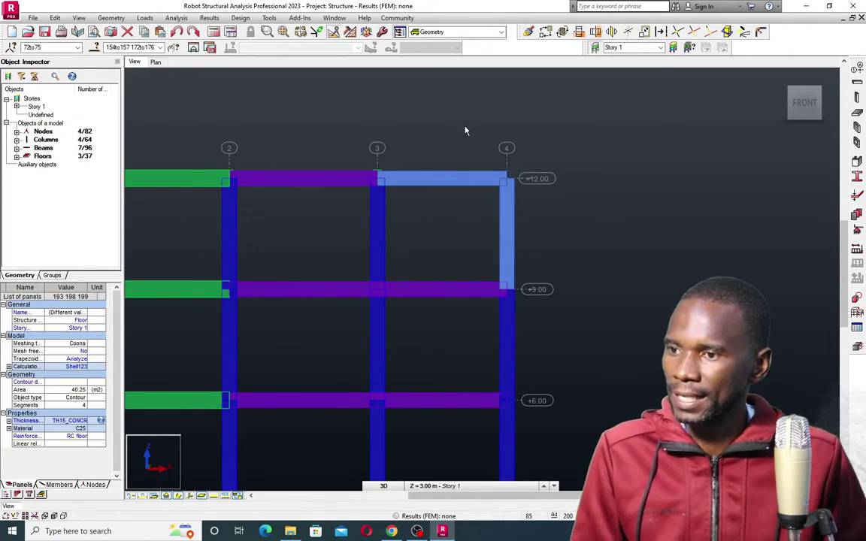
key("Delete")
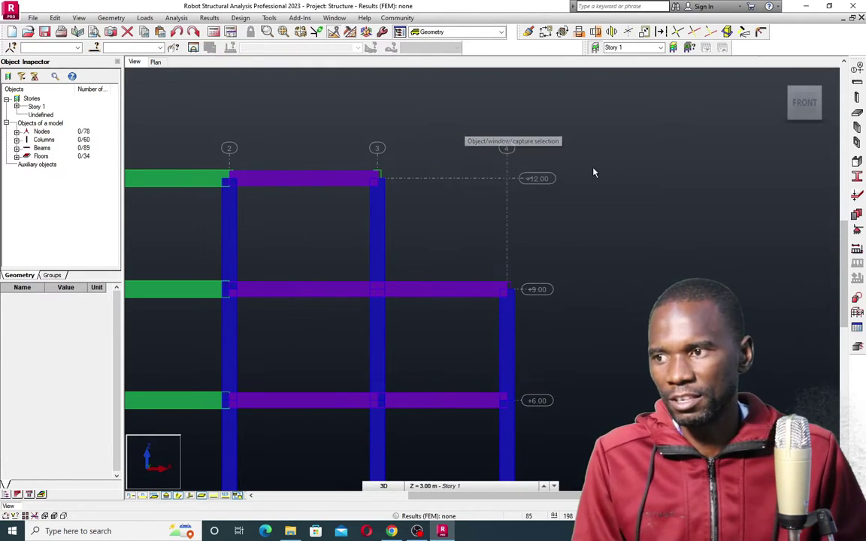
- Examine the building in 3D, focusing on the stepped top storey beside grid 3
scroll(601, 162, "down", 2)
key("ctrl+alt+0")
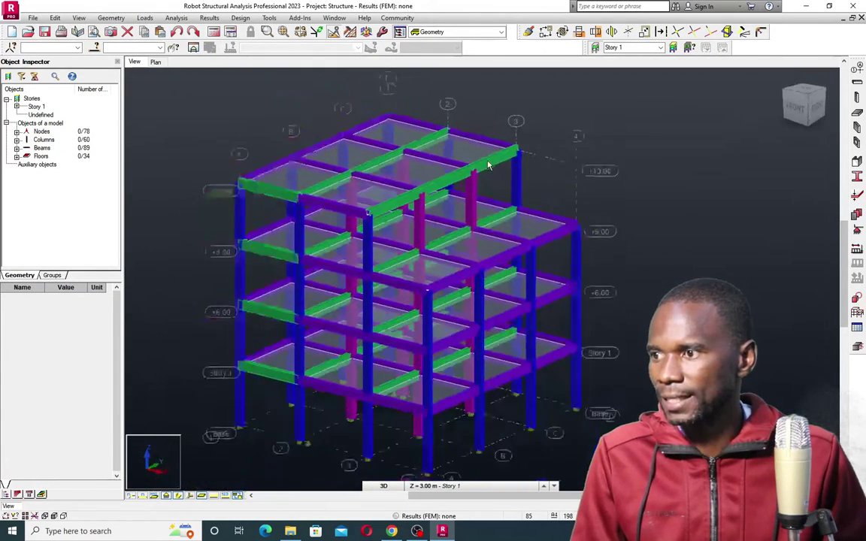
scroll(474, 174, "up", 2)
scroll(502, 180, "up", 2)
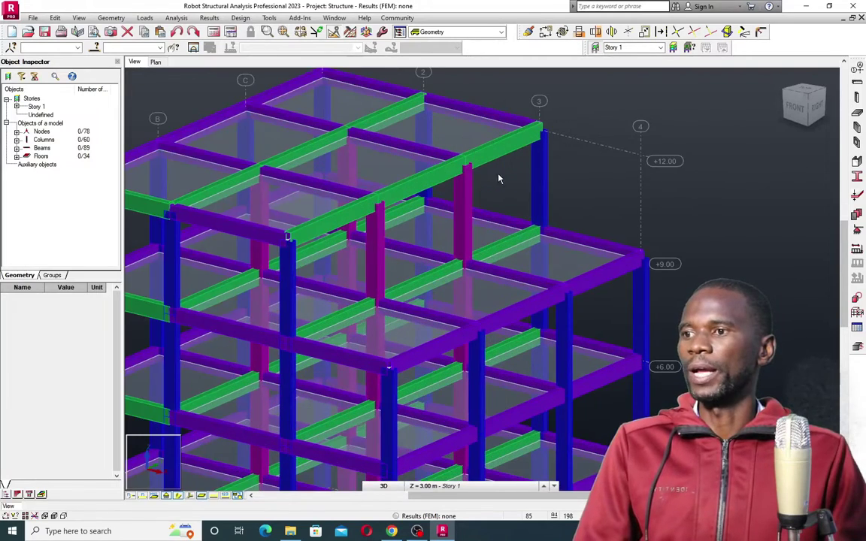
scroll(501, 183, "down", 3)
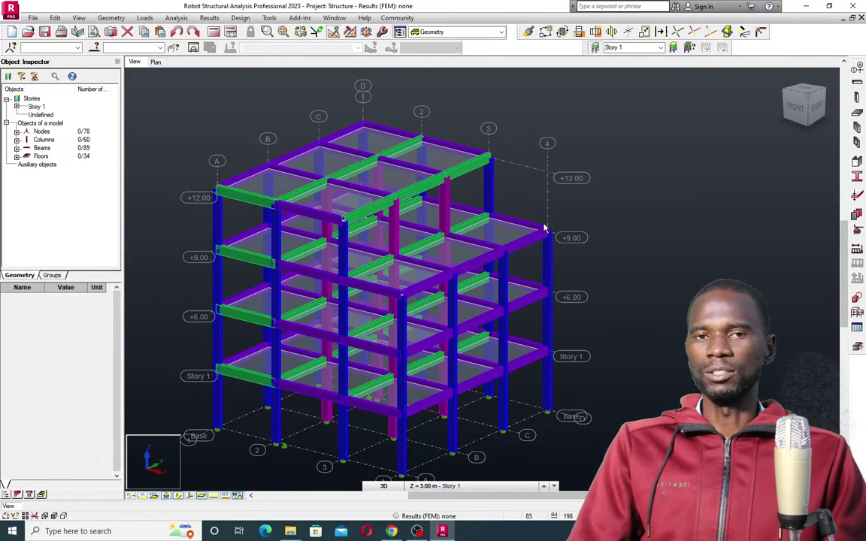
right_click(560, 128)
left_click(582, 134)
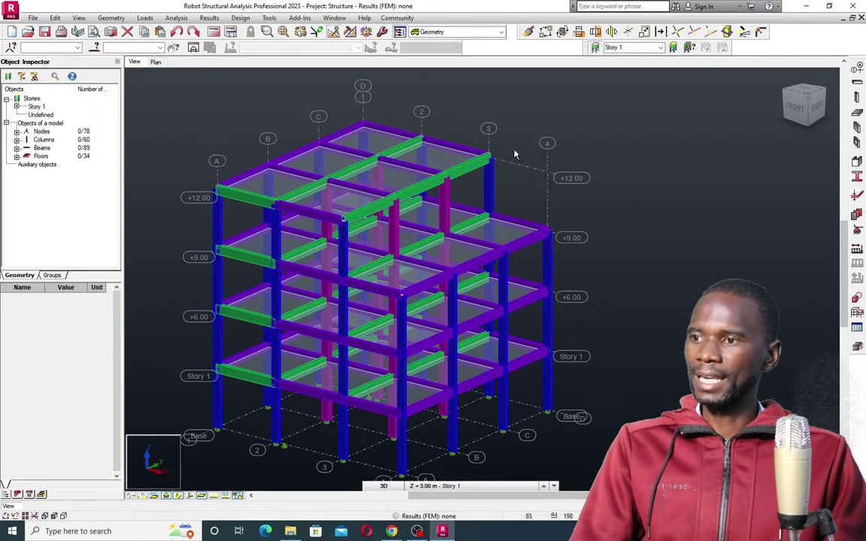
scroll(478, 182, "down", 2)
scroll(470, 181, "up", 3)
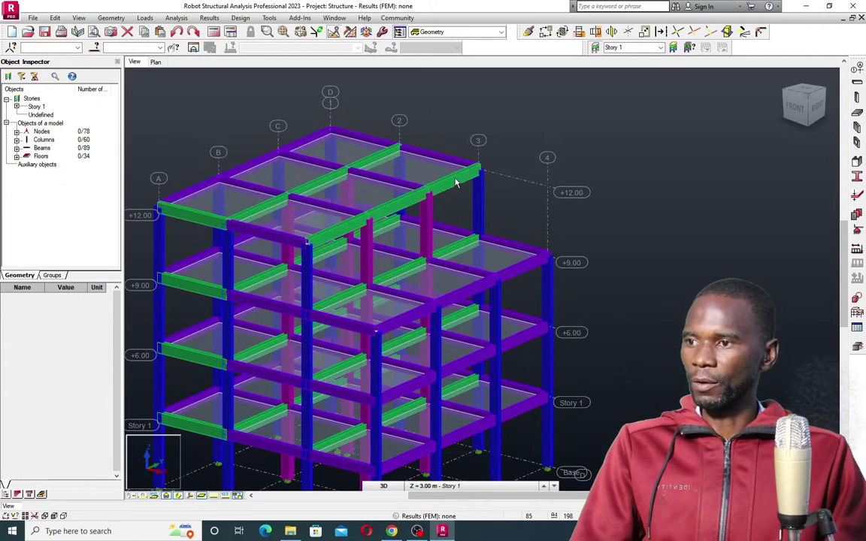
scroll(456, 245, "down", 2)
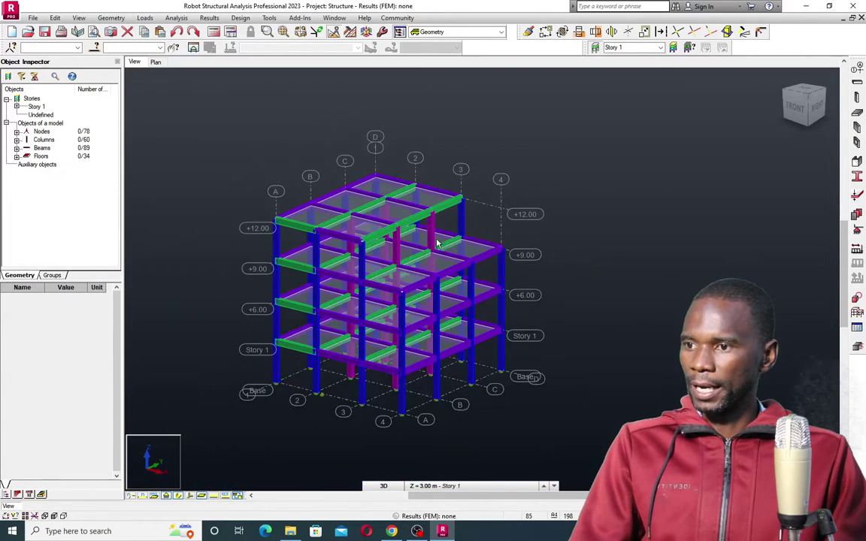
- Hide the member section shapes to examine the bars, slab panels and supports, and show the section shapes again
left_click(178, 496)
left_click(178, 496)
left_click(179, 496)
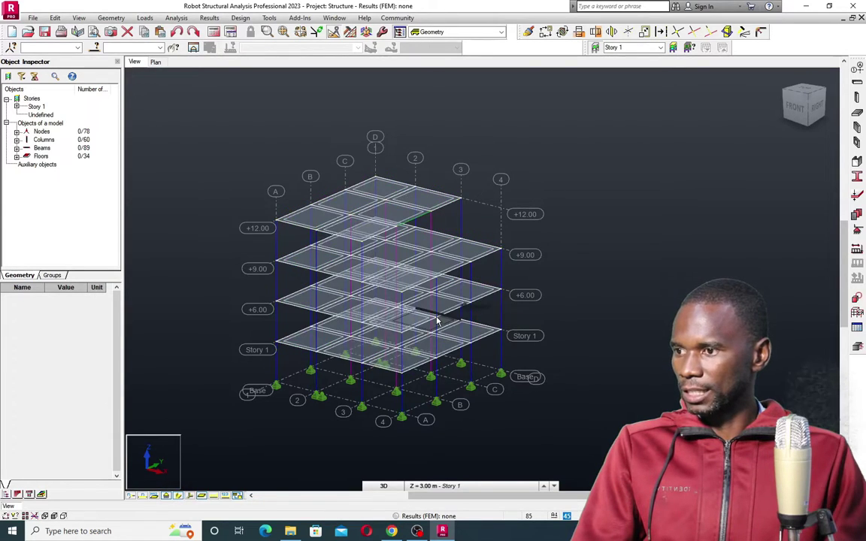
scroll(457, 322, "up", 3)
scroll(519, 280, "down", 2)
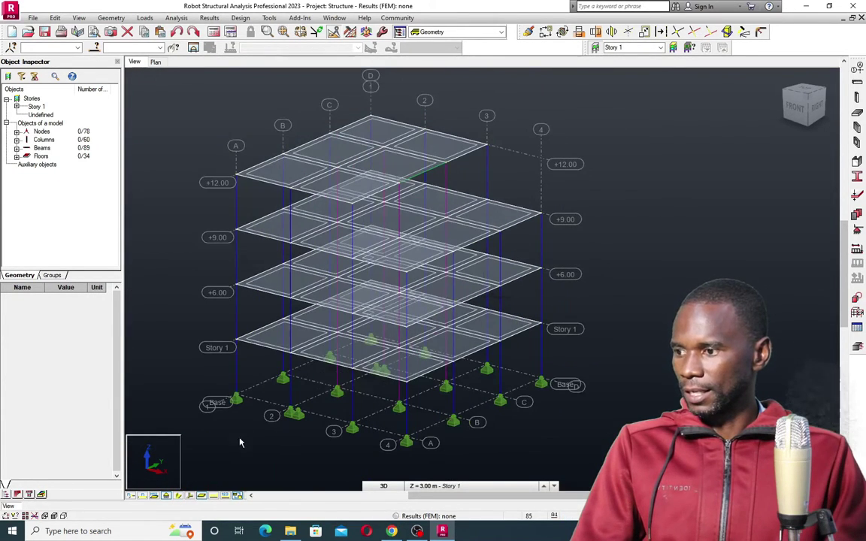
left_click(178, 497)
scroll(470, 169, "up", 2)
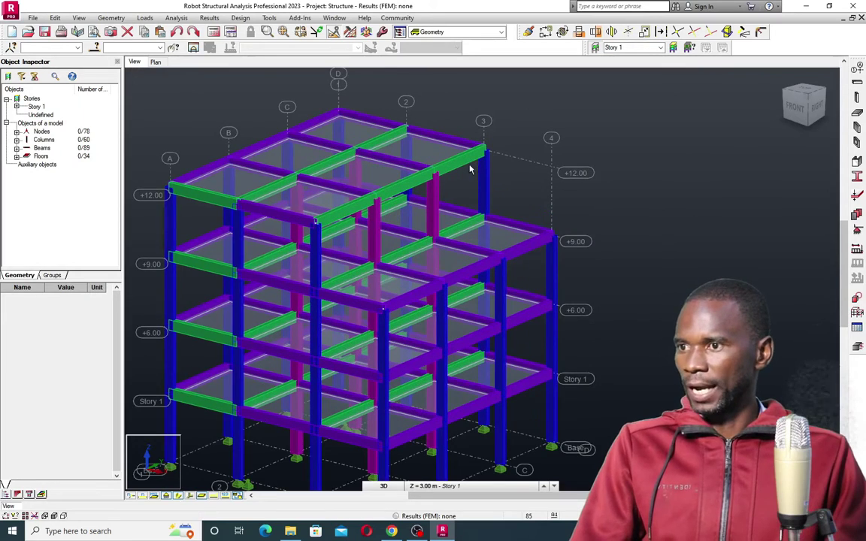
scroll(466, 171, "down", 2)
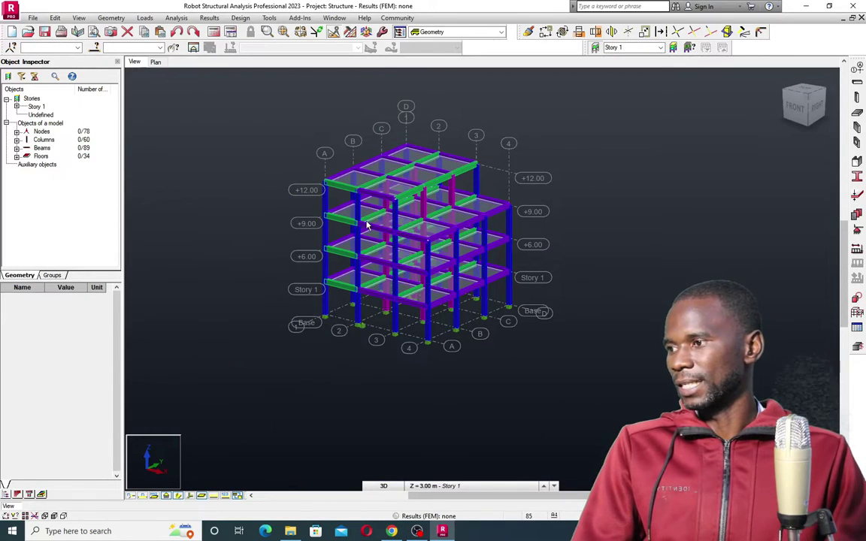
scroll(429, 221, "up", 3)
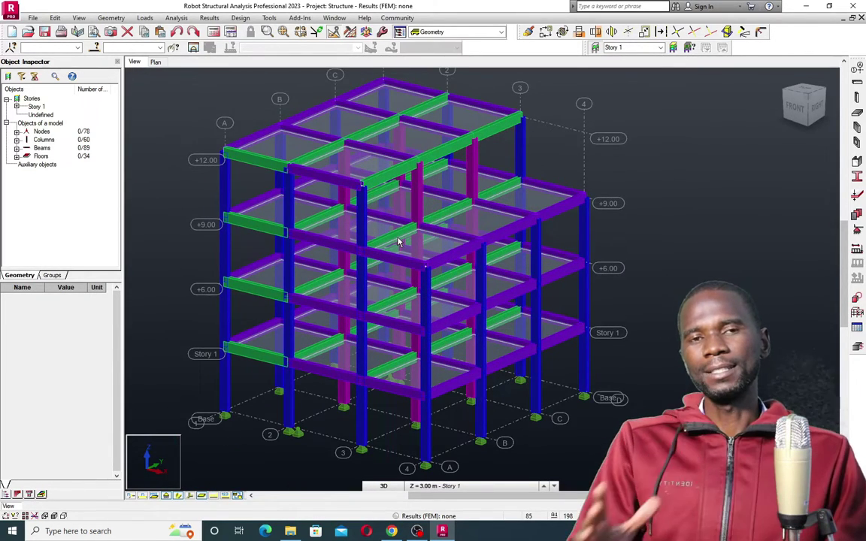
scroll(398, 242, "down", 3)
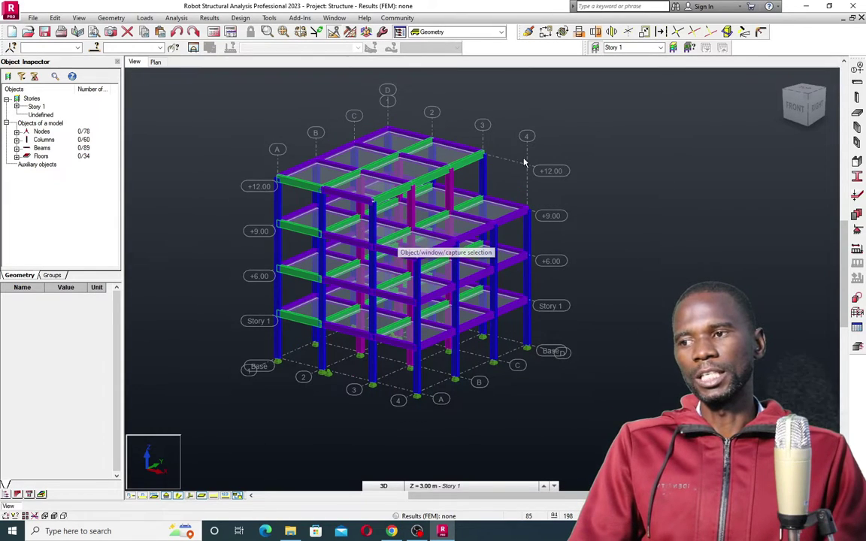
scroll(489, 162, "up", 2)
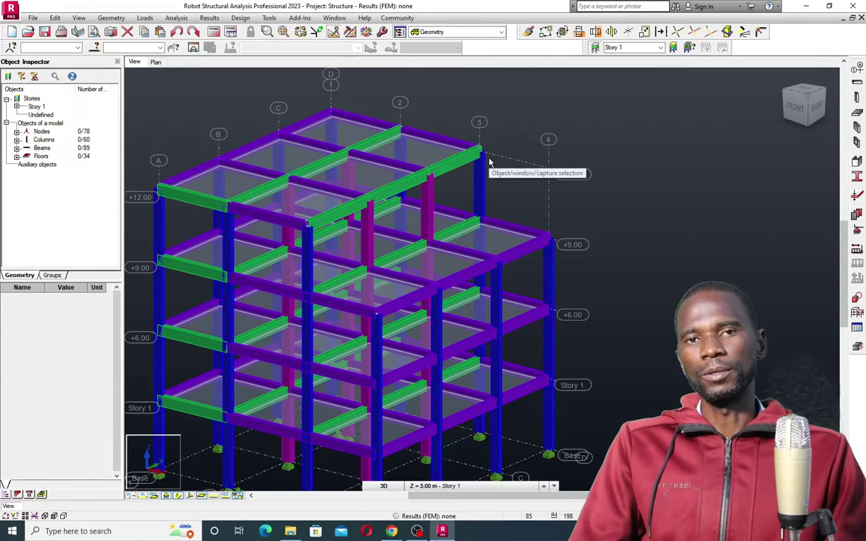